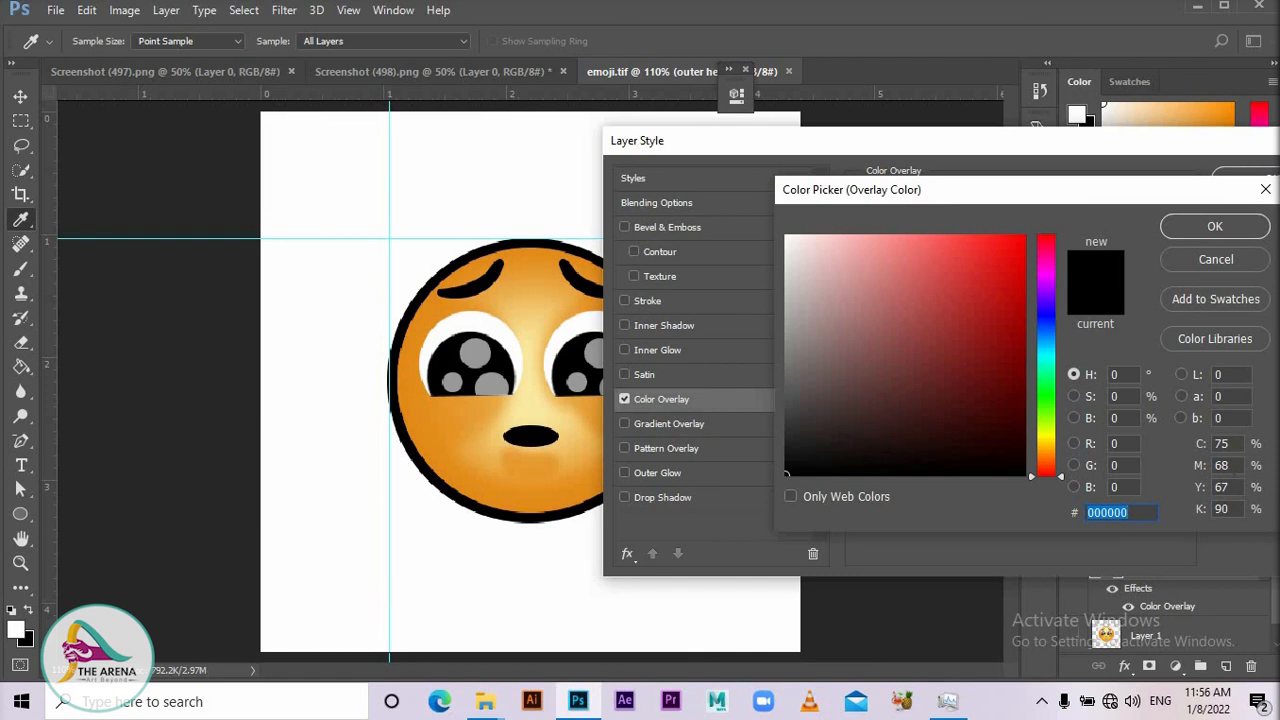
# - Set the outer head layer's Color Overlay colour to magenta 25% and yellow 100%, and apply the layer style
pyautogui.click(1221, 465)
pyautogui.write('25')
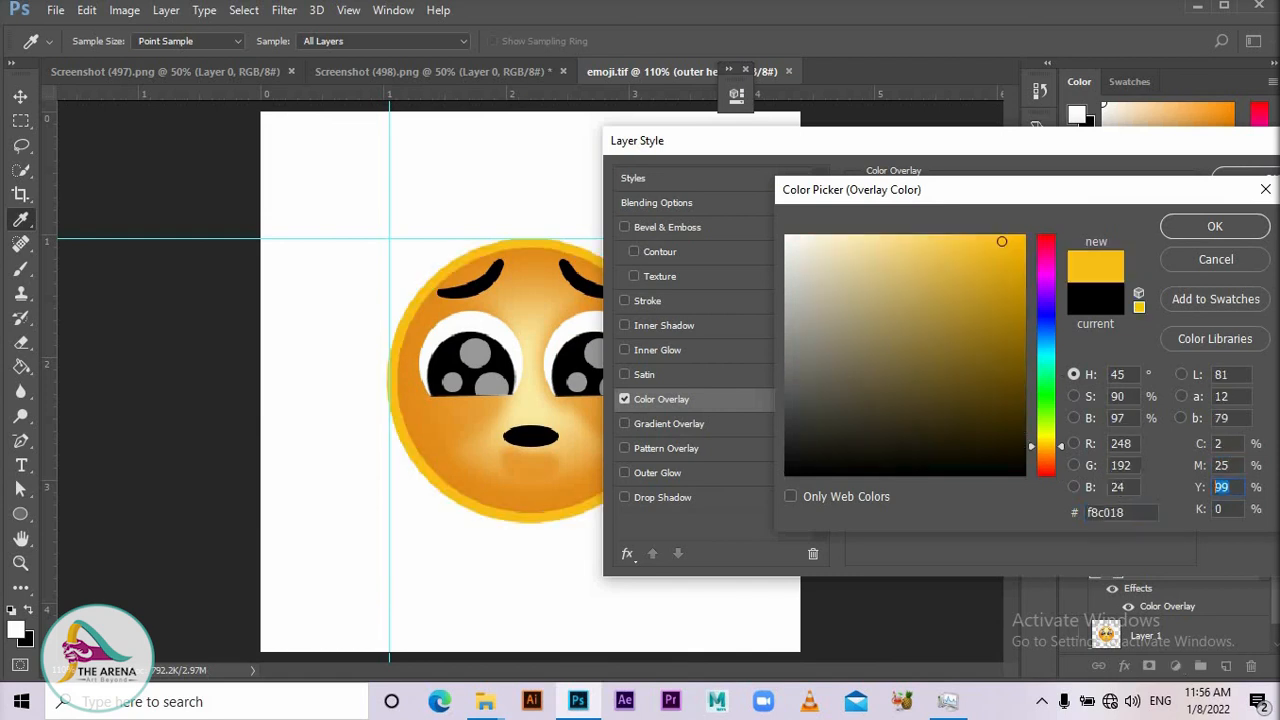
pyautogui.write('1')
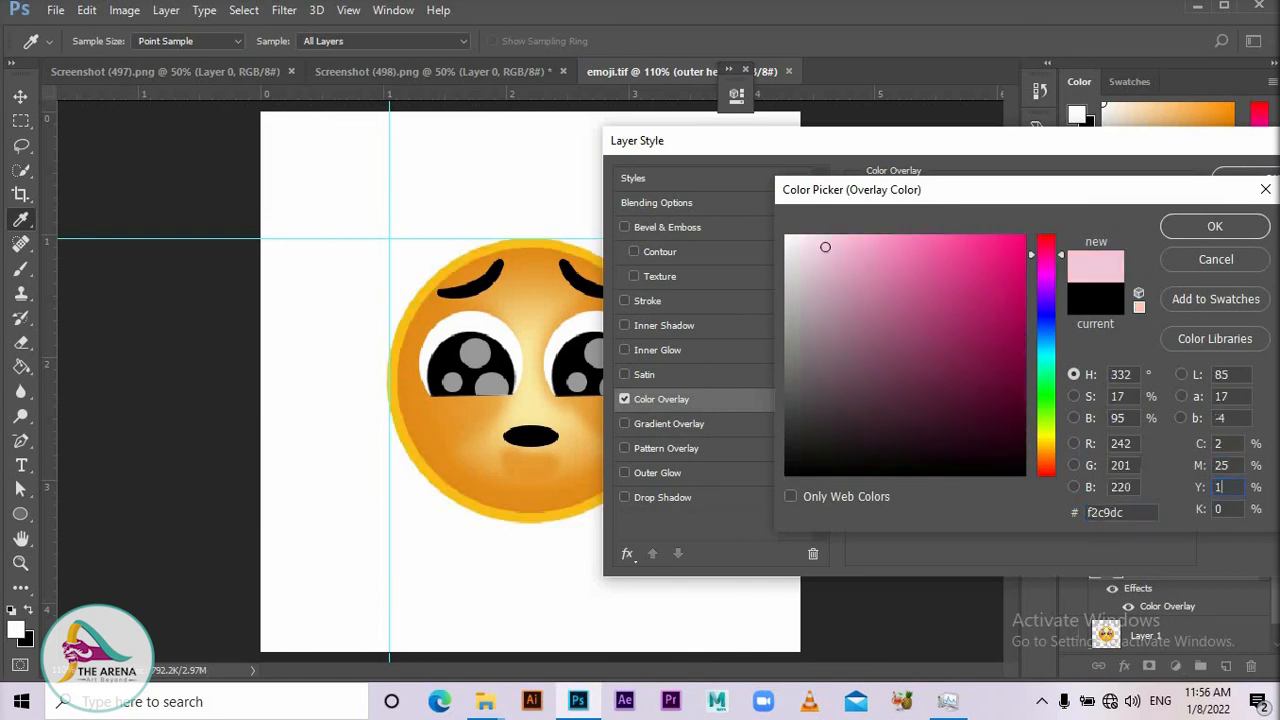
pyautogui.write('00')
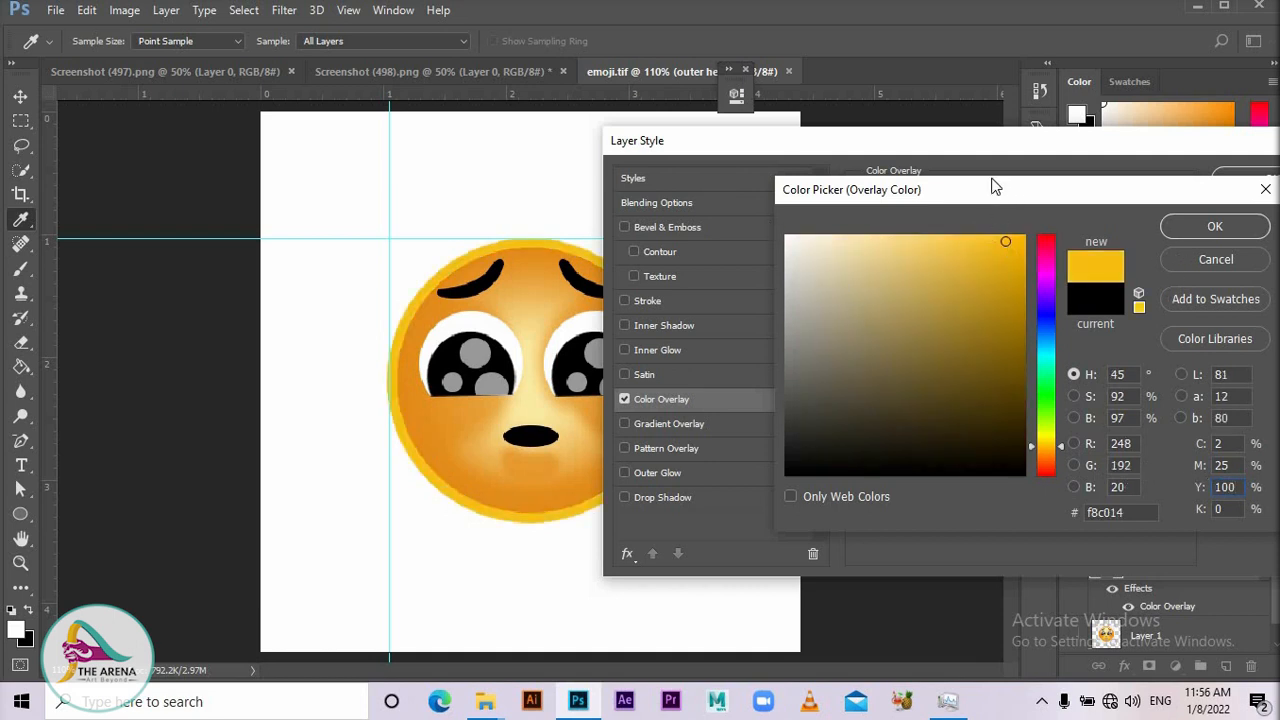
pyautogui.click(1228, 232)
pyautogui.click(1248, 186)
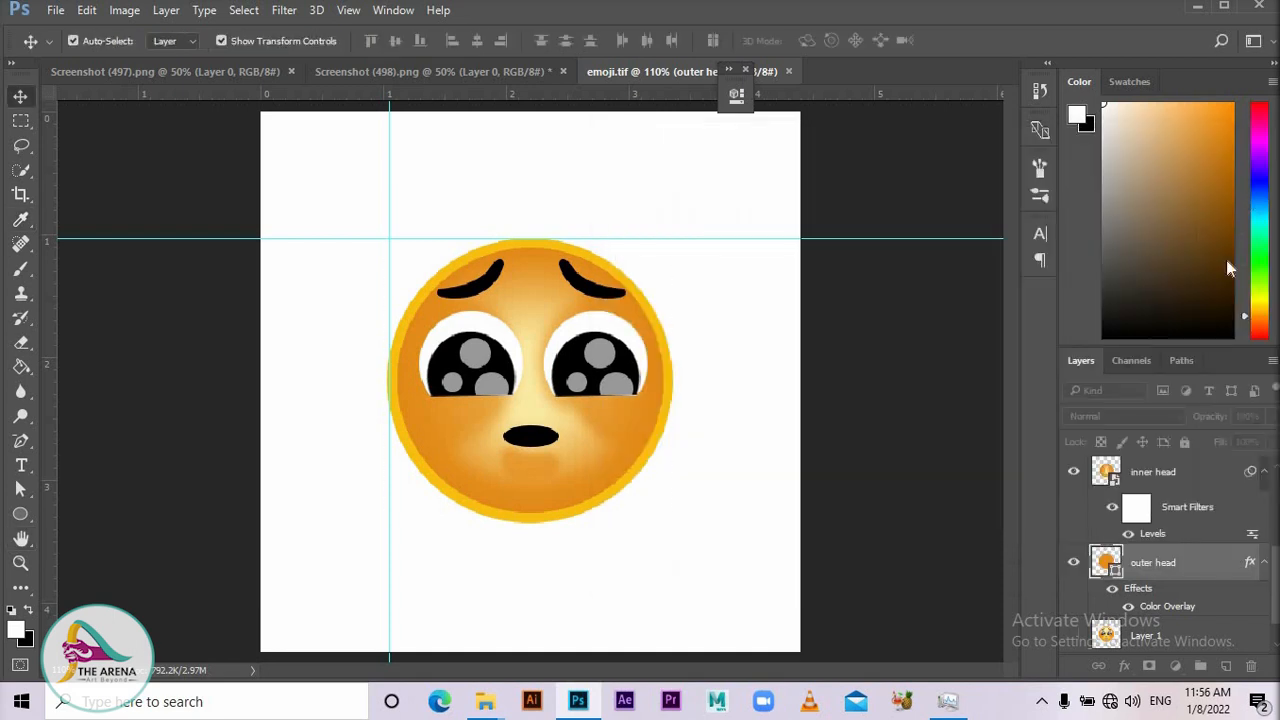
# - Open the contents of the inner head smart object and expand Group 1
pyautogui.click(1100, 510)
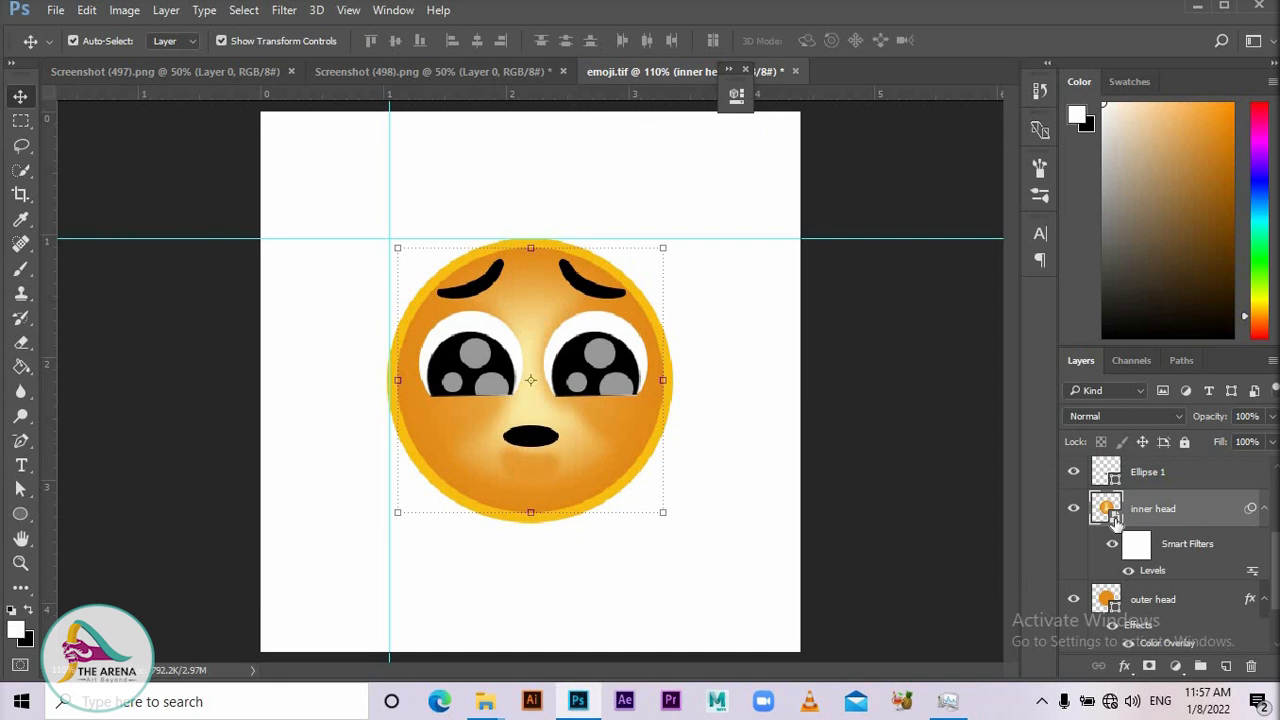
pyautogui.doubleClick(1106, 510)
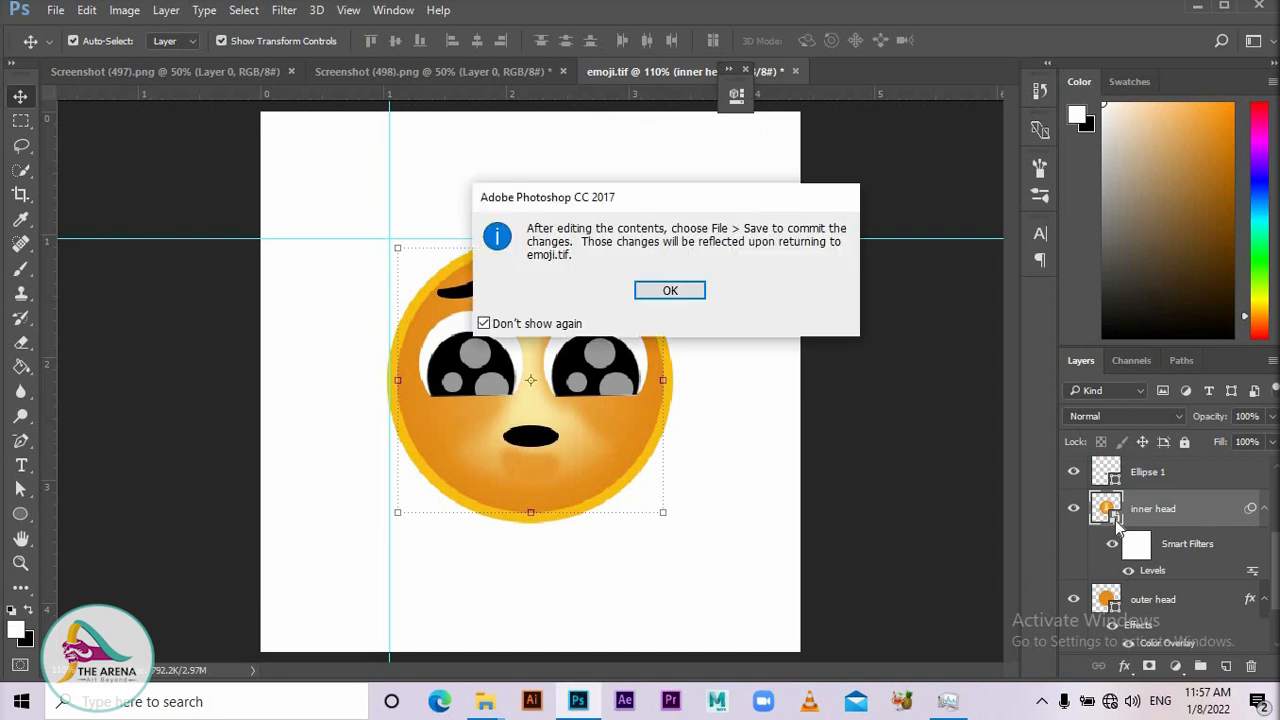
pyautogui.click(668, 291)
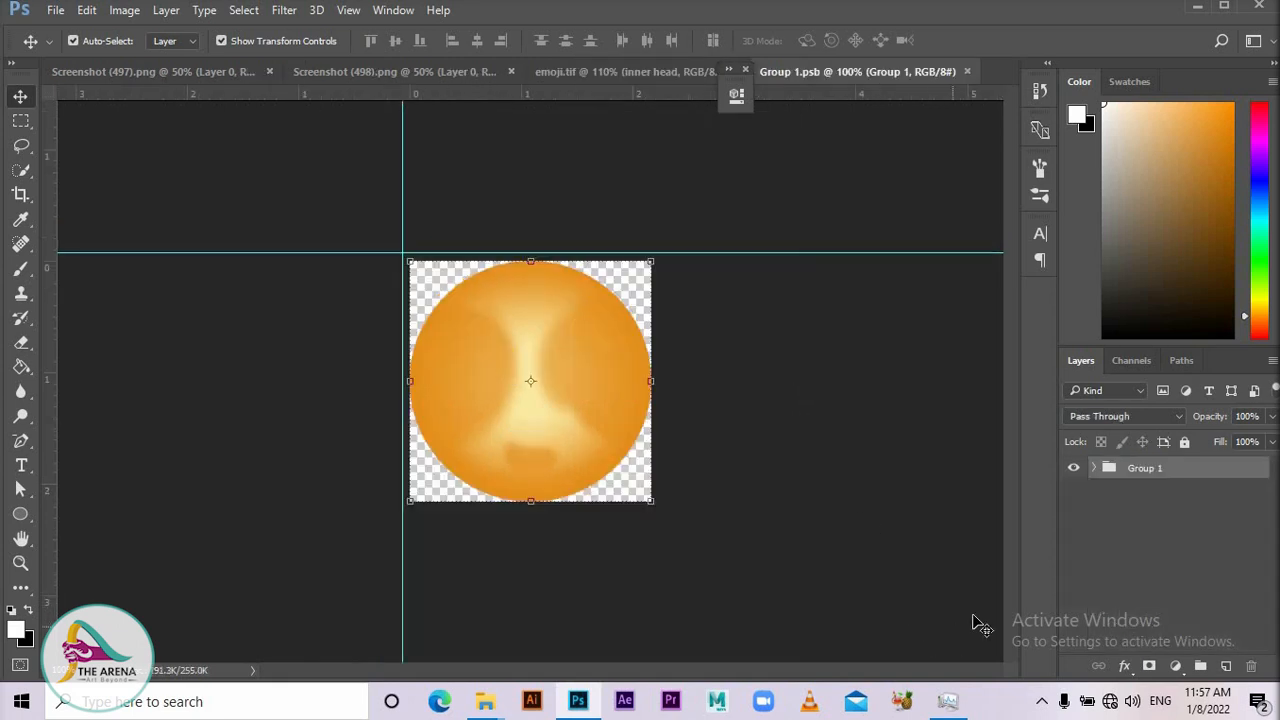
pyautogui.click(1094, 469)
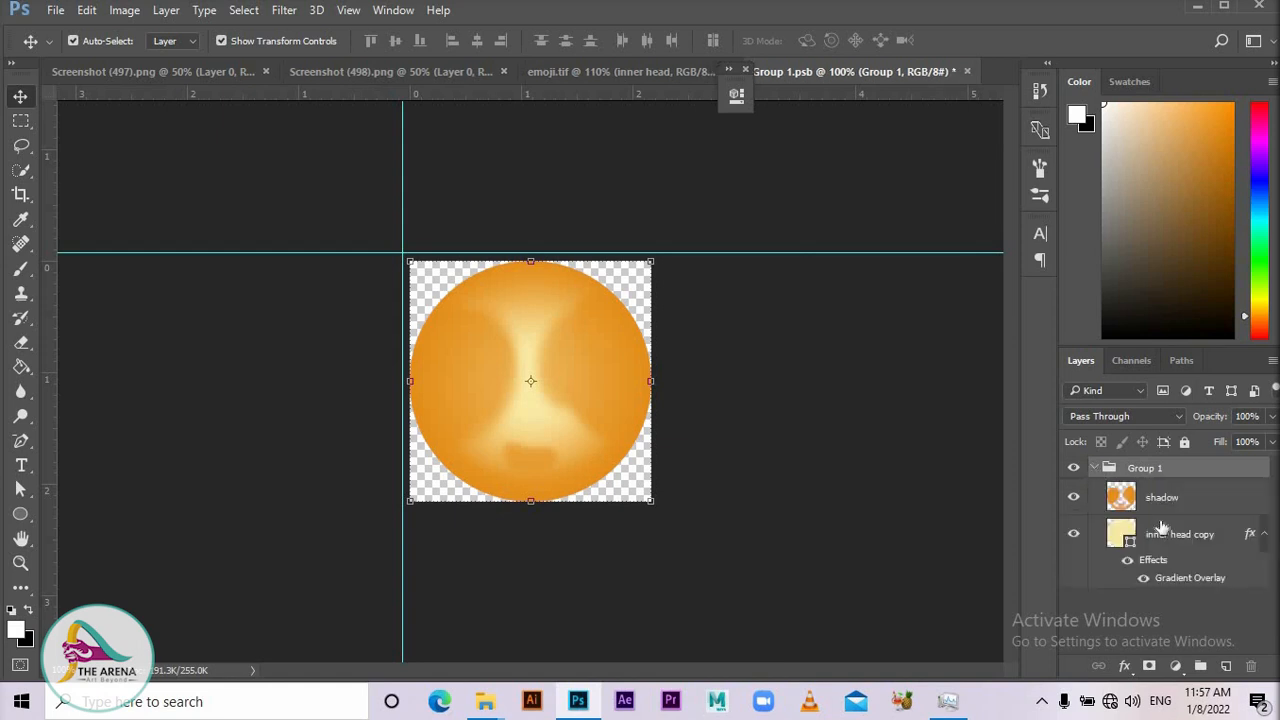
# - In the inner head copy layer's Gradient Overlay, place the orange stop at 35% and set its magenta to 25%
pyautogui.click(1160, 537)
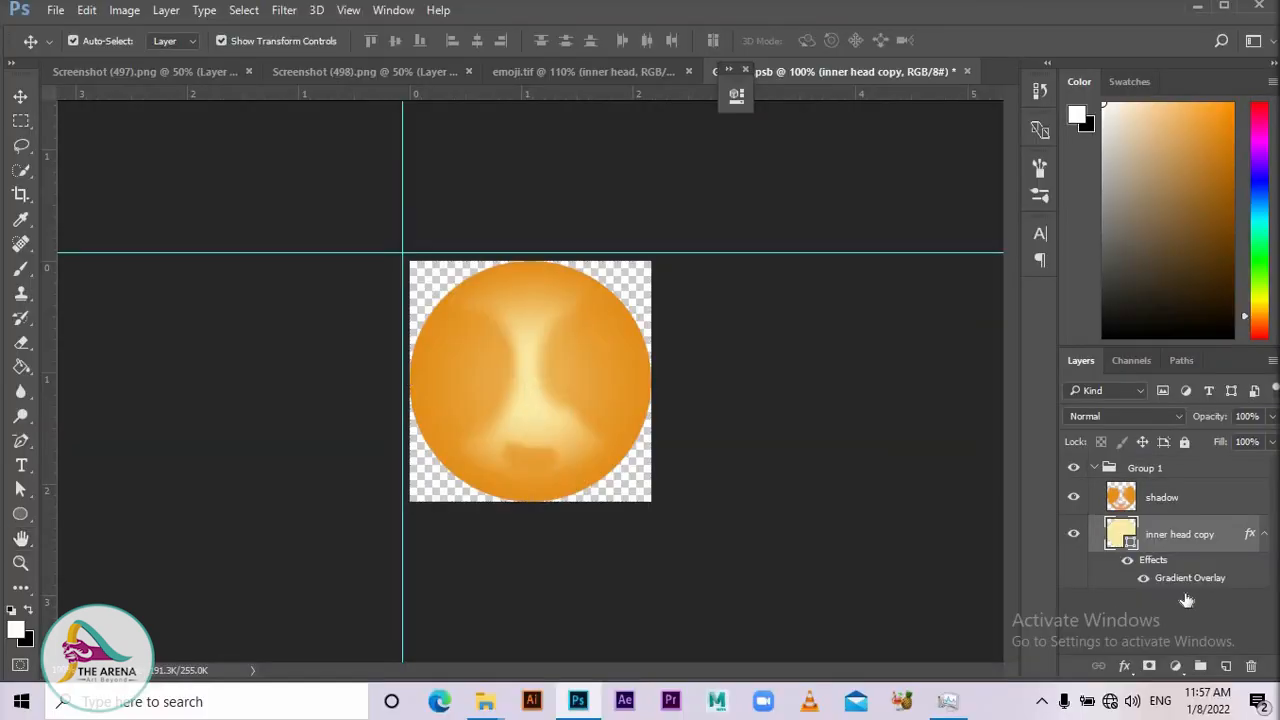
pyautogui.doubleClick(1130, 572)
pyautogui.click(814, 236)
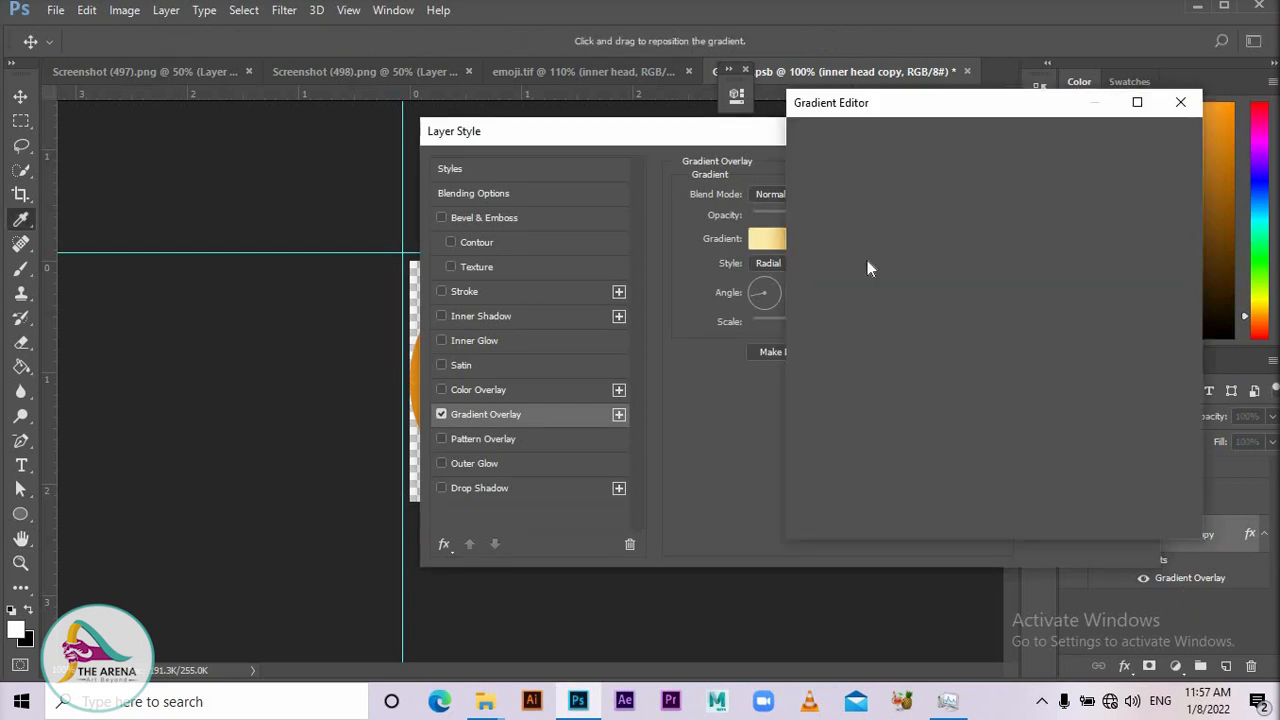
pyautogui.click(972, 417)
pyautogui.moveTo(972, 417); pyautogui.dragTo(939, 418)
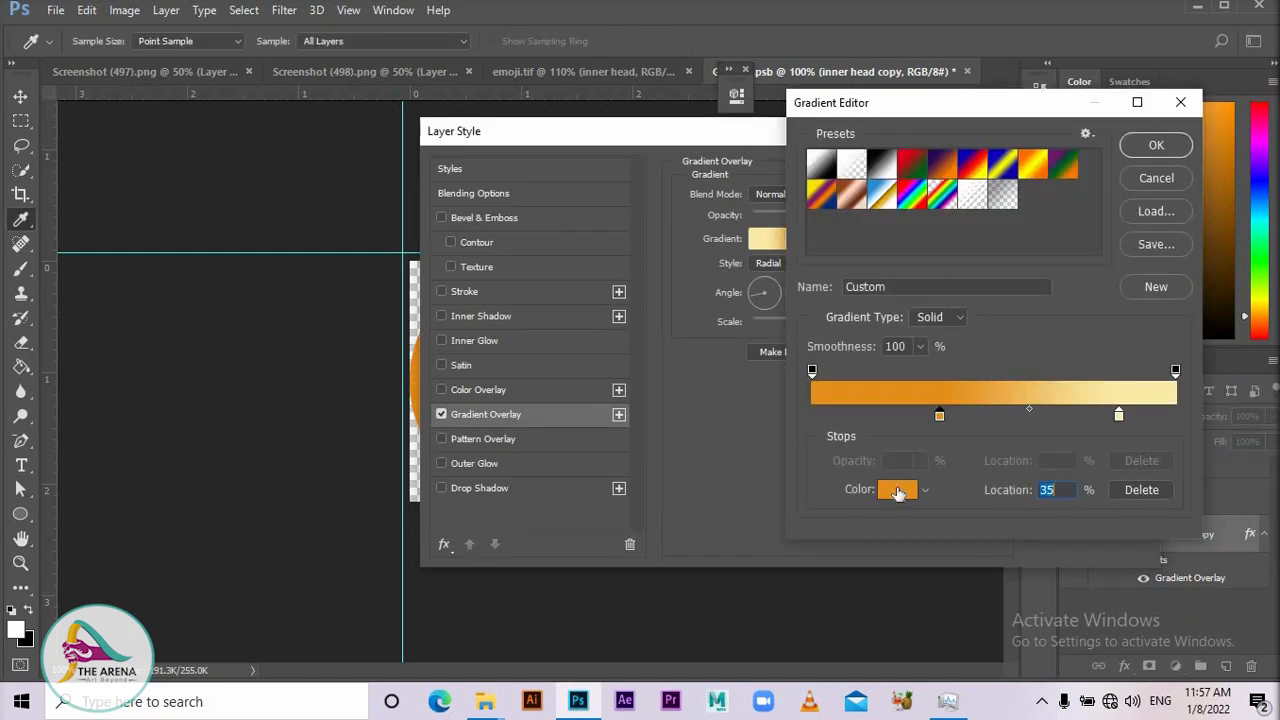
pyautogui.click(897, 489)
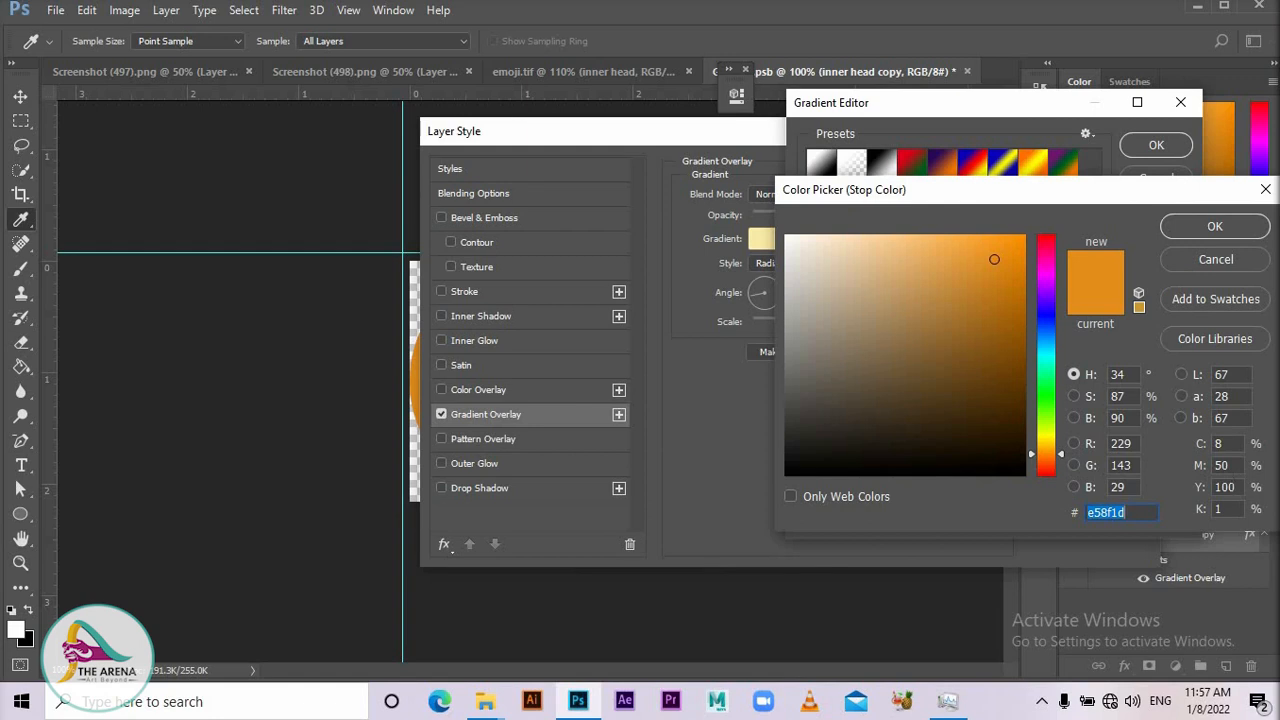
pyautogui.click(1222, 465)
pyautogui.write('25')
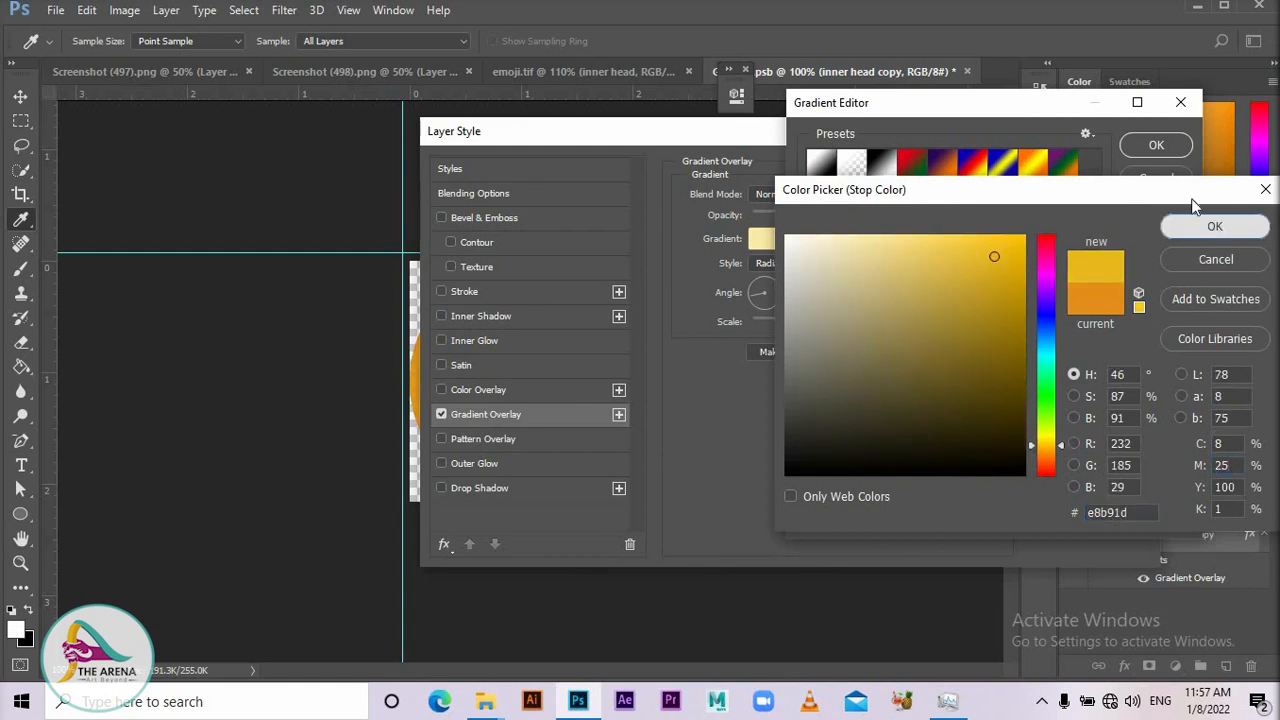
pyautogui.click(1215, 230)
pyautogui.click(1156, 145)
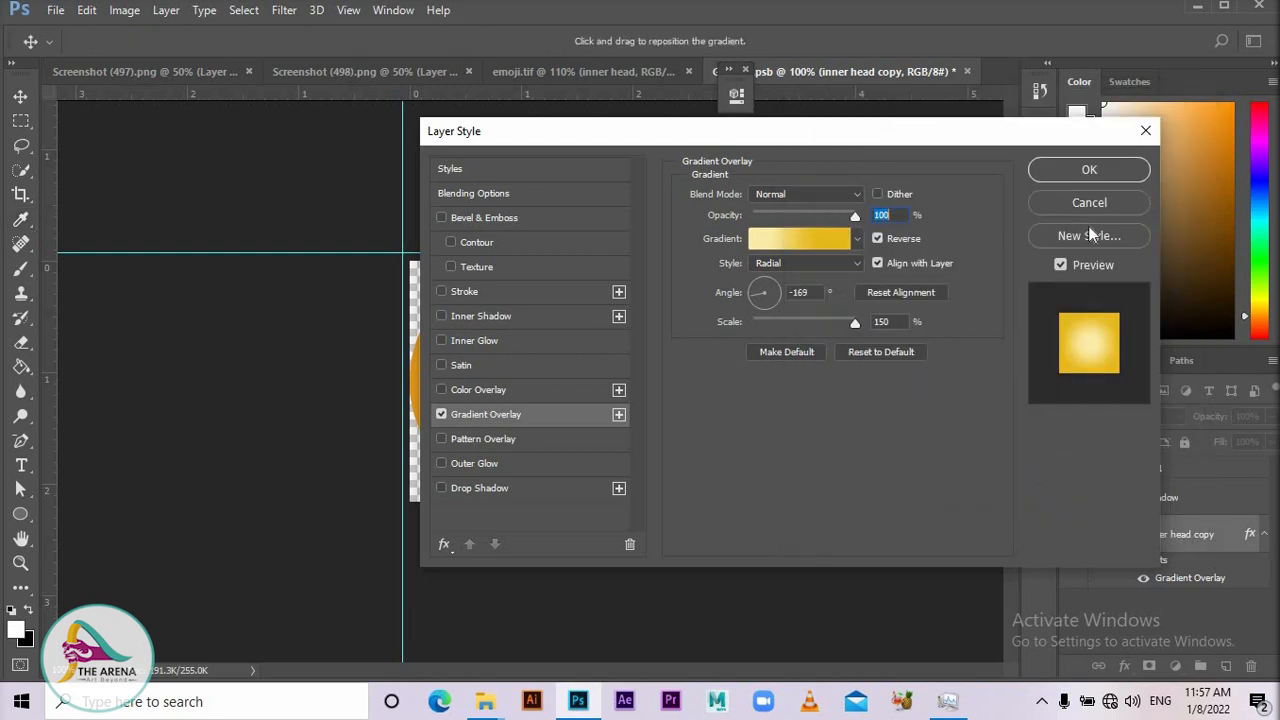
pyautogui.click(1108, 177)
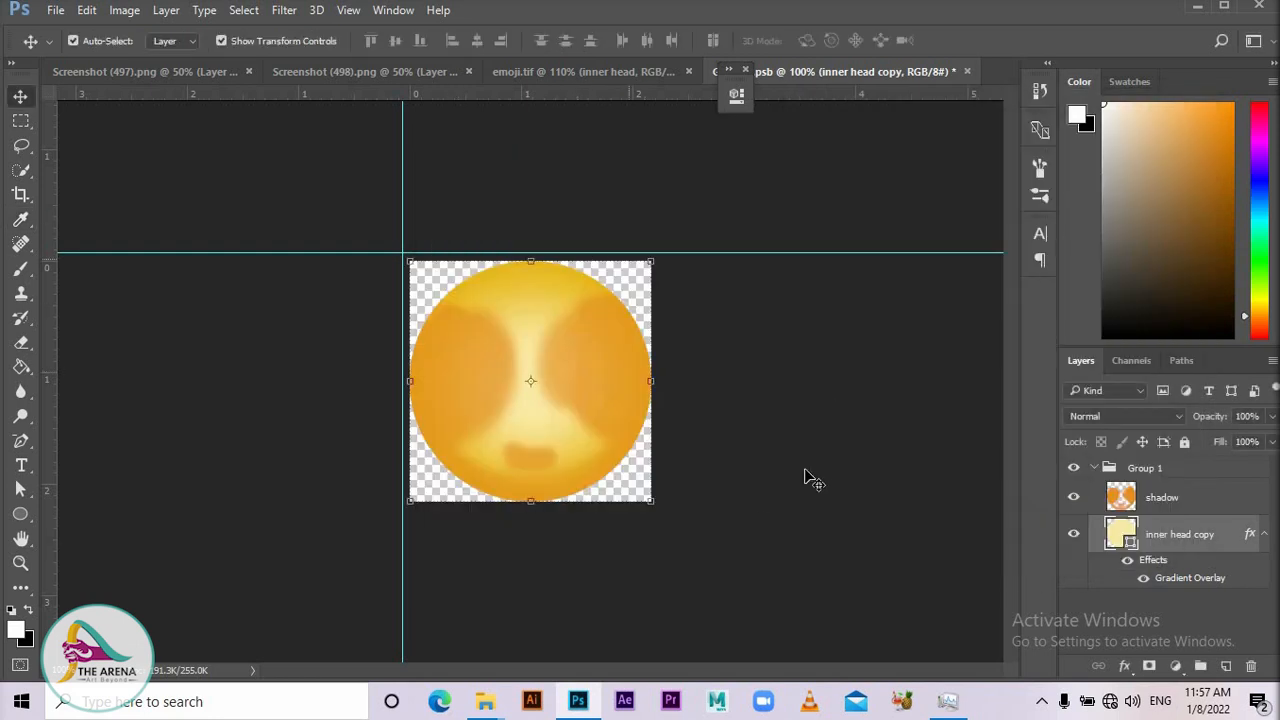
# - Add a Color Overlay to the shadow layer with magenta 25% and yellow 100%, in Normal blend mode at 100% opacity
pyautogui.click(731, 437)
pyautogui.click(610, 371)
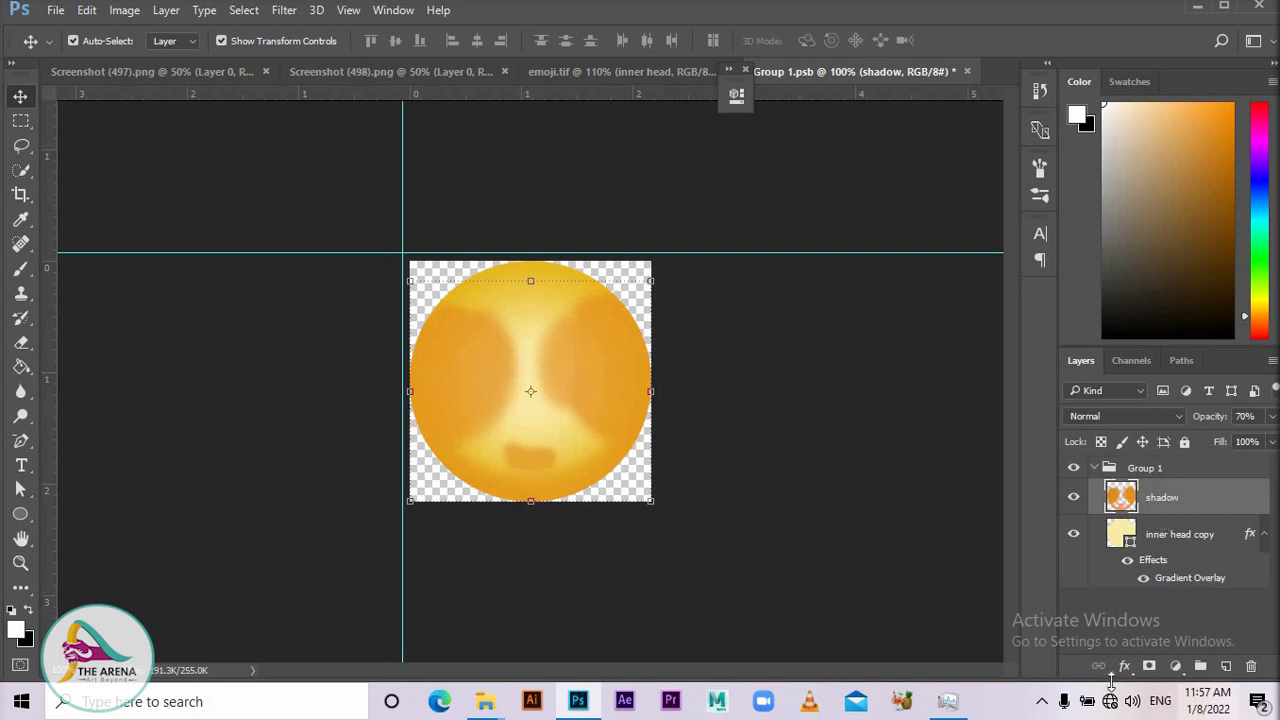
pyautogui.click(1124, 666)
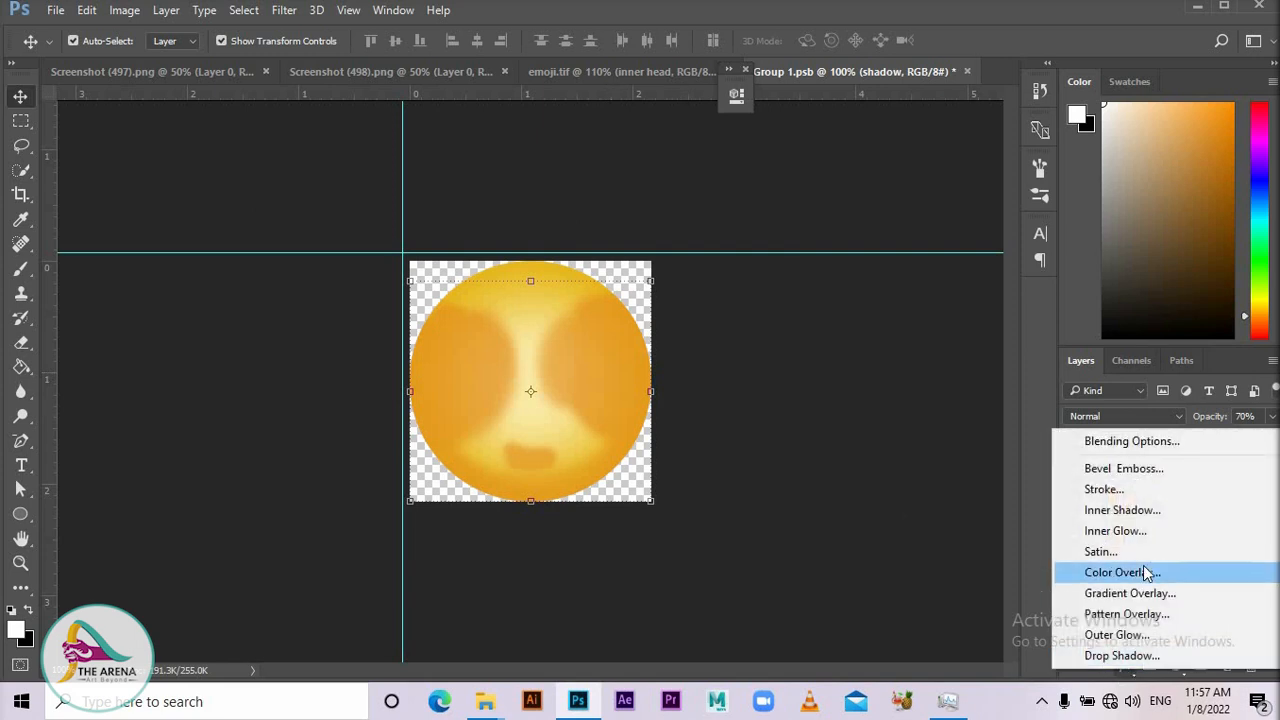
pyautogui.click(1147, 572)
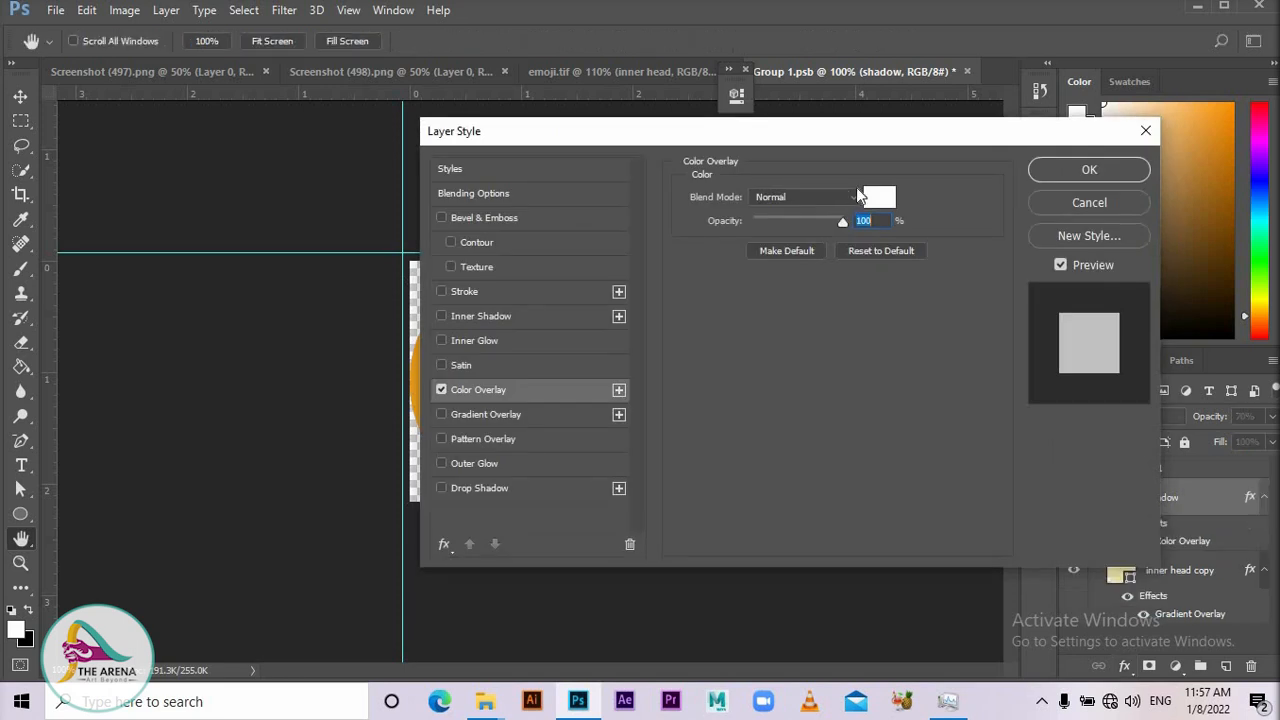
pyautogui.moveTo(829, 135); pyautogui.dragTo(1112, 216)
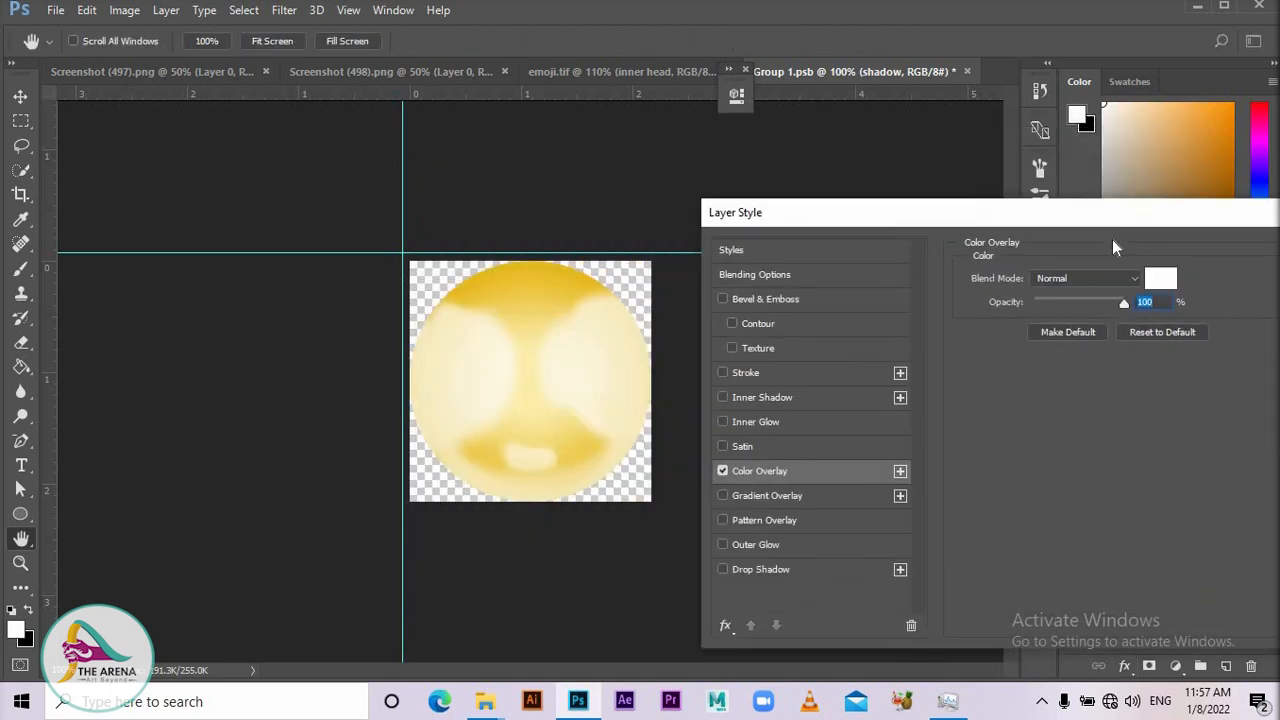
pyautogui.click(1162, 279)
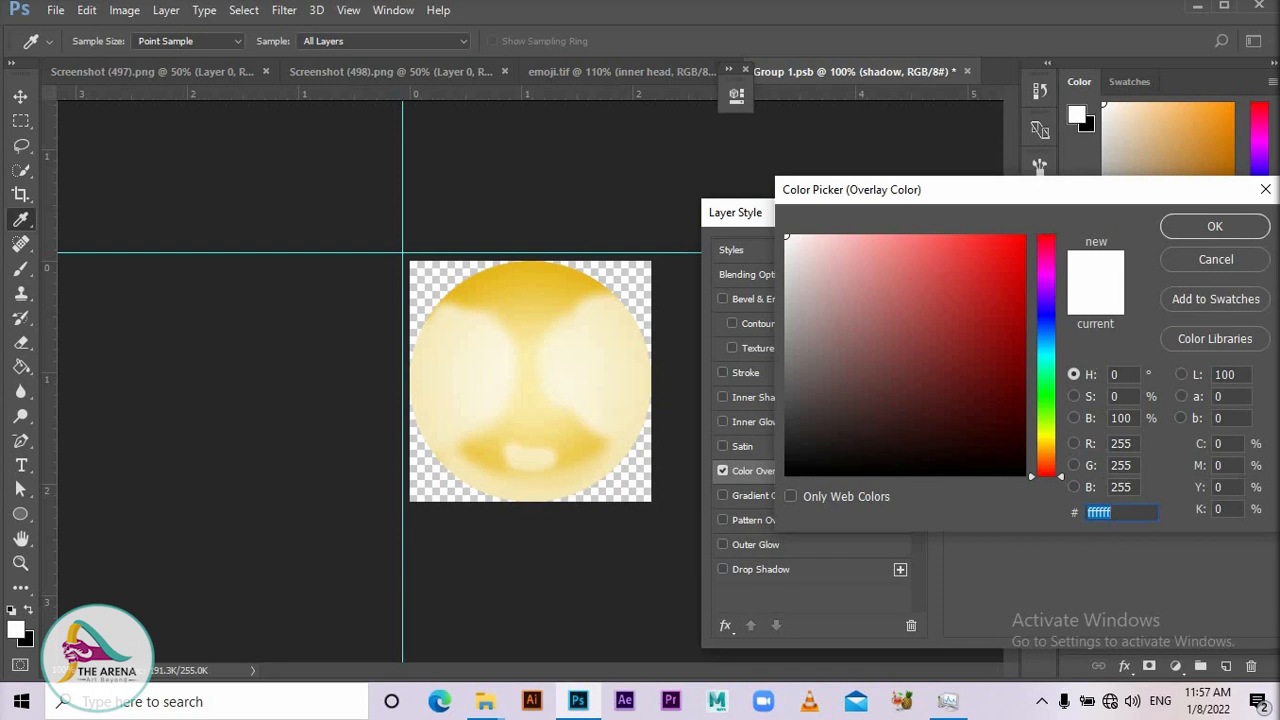
pyautogui.press('Tab')
pyautogui.write('25')
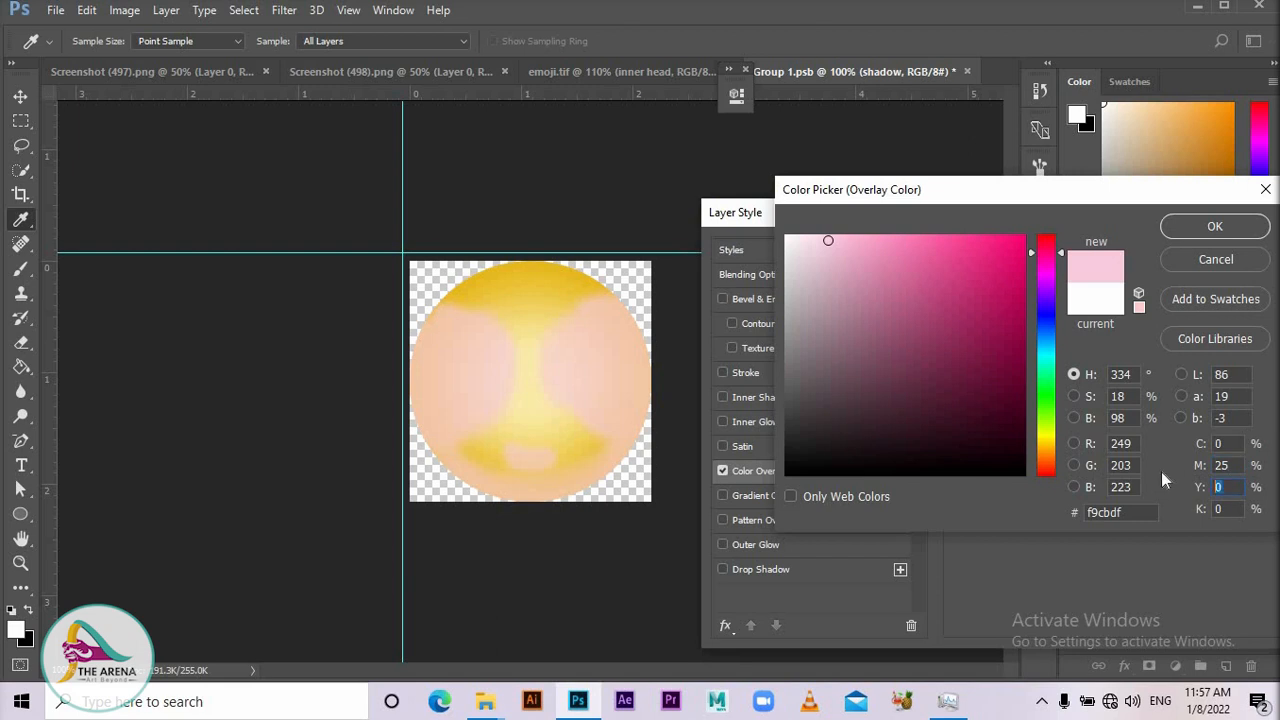
pyautogui.write('100')
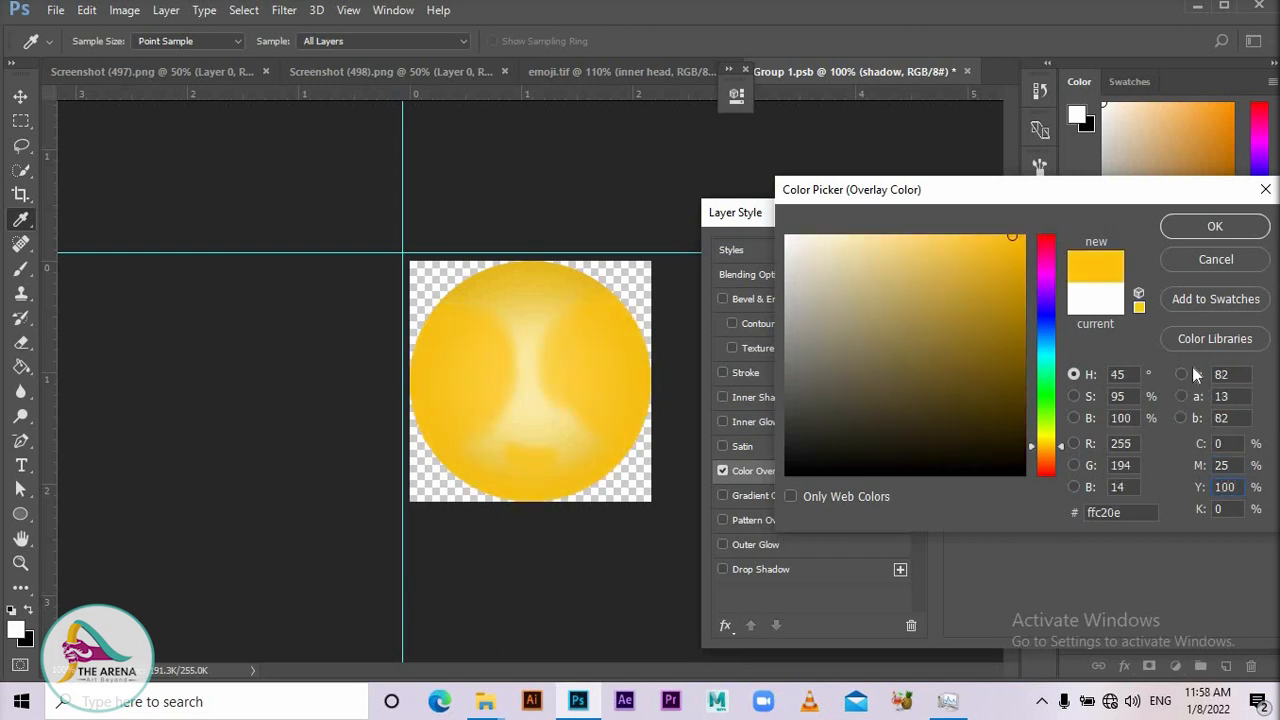
pyautogui.click(1214, 226)
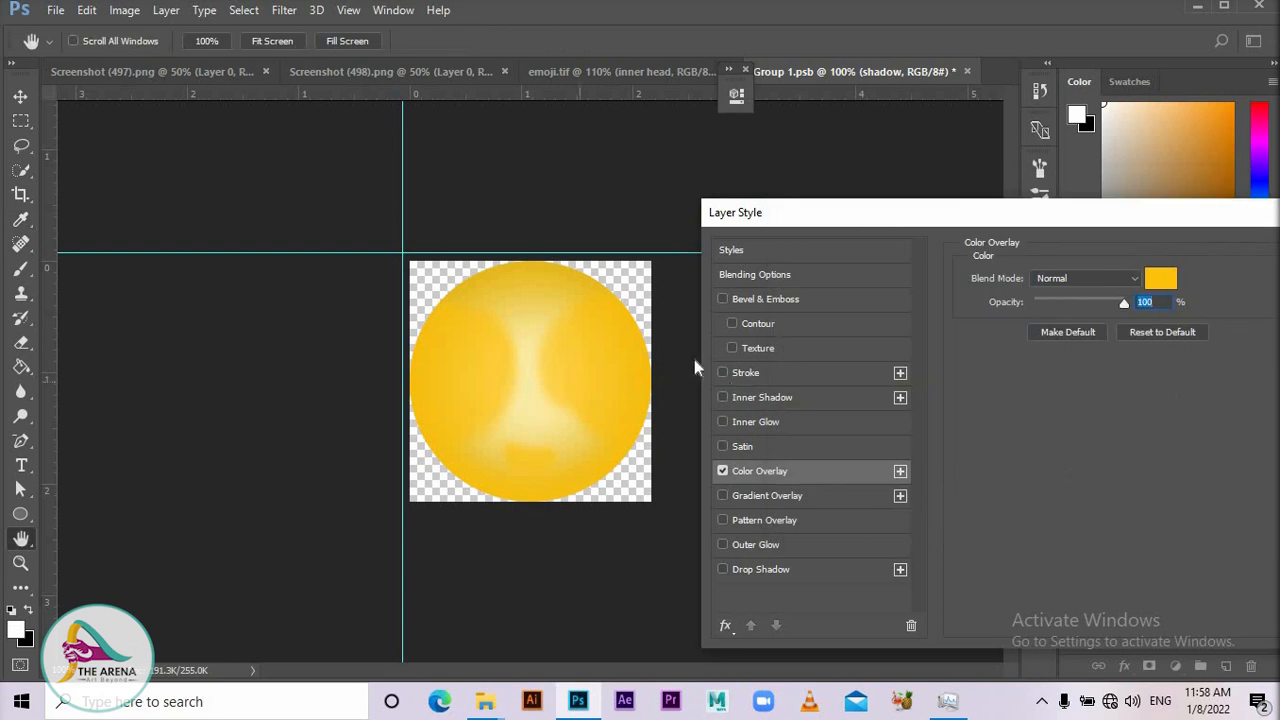
pyautogui.moveTo(1173, 211); pyautogui.dragTo(818, 245)
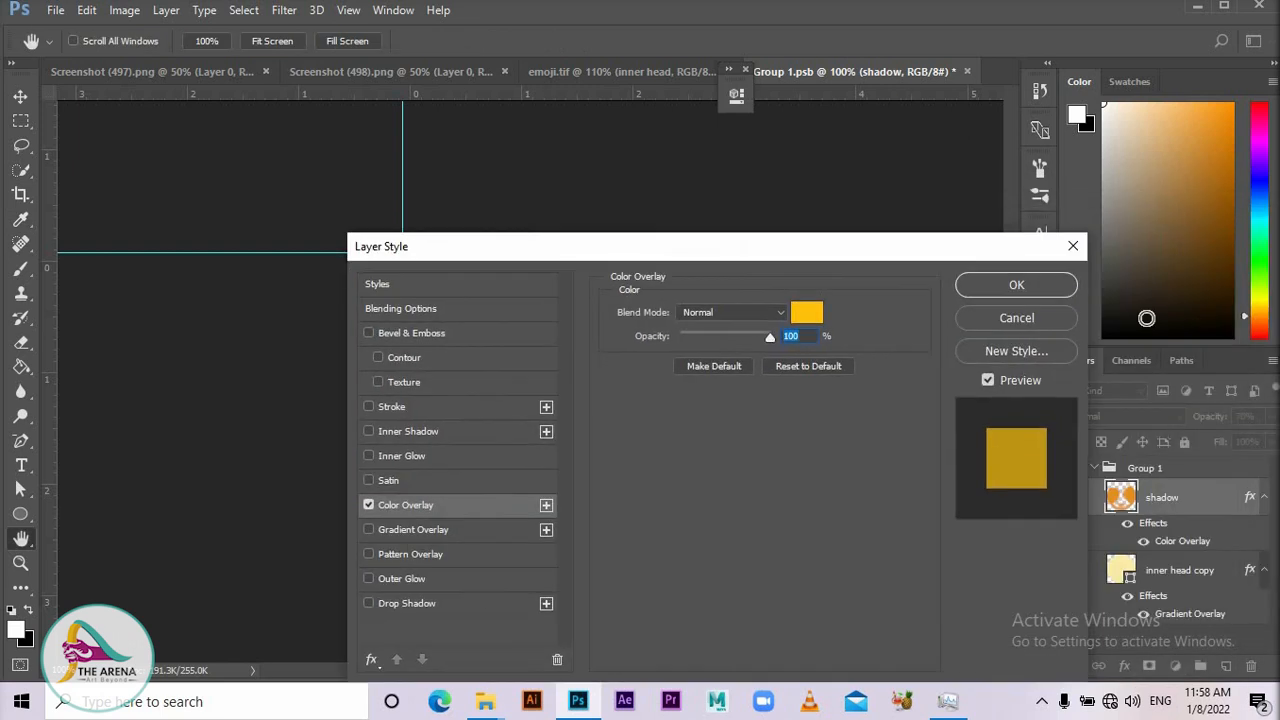
pyautogui.click(1017, 284)
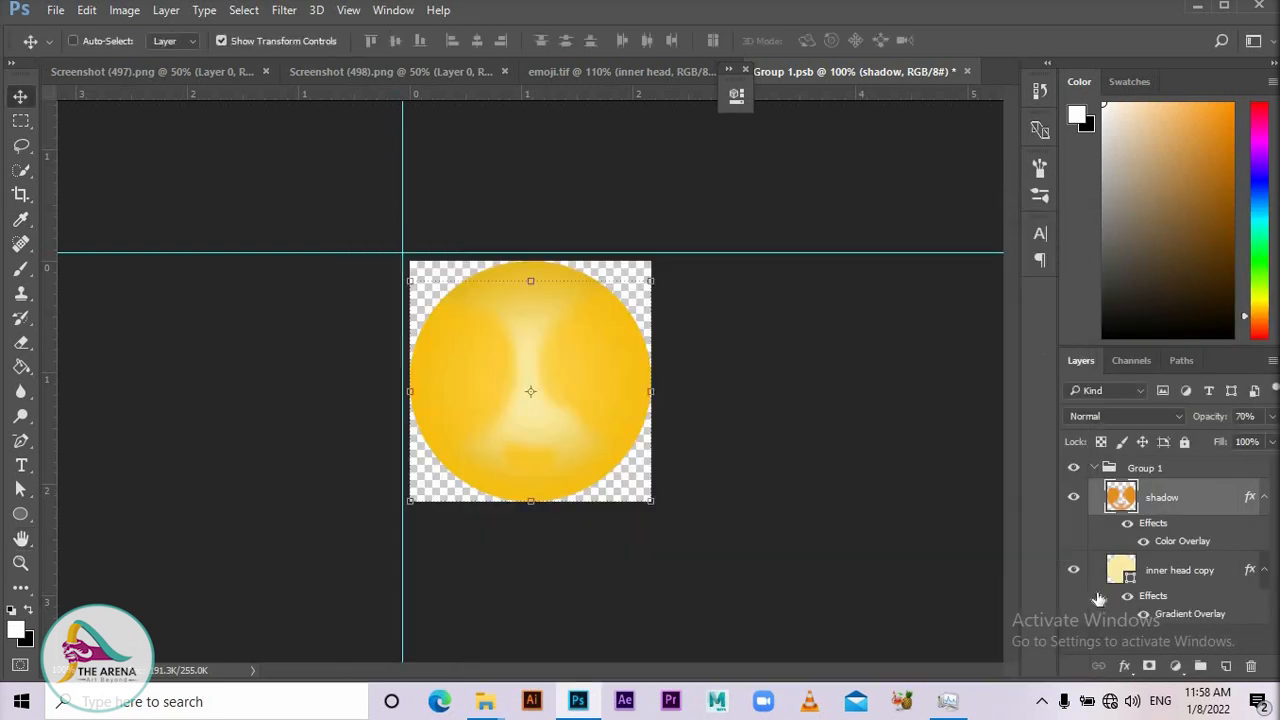
# - Save the edited smart object contents and return to the emoji.tif document with no layer selected
pyautogui.hotkey('ctrl', 's')
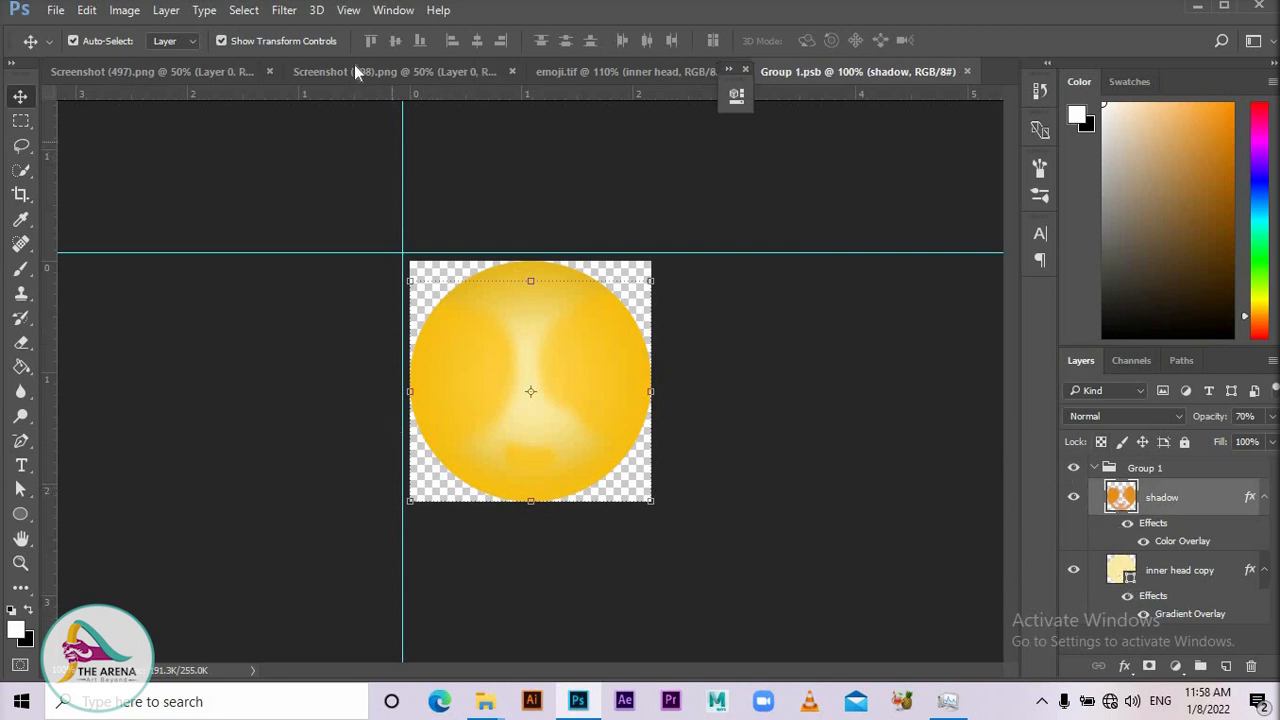
pyautogui.click(606, 72)
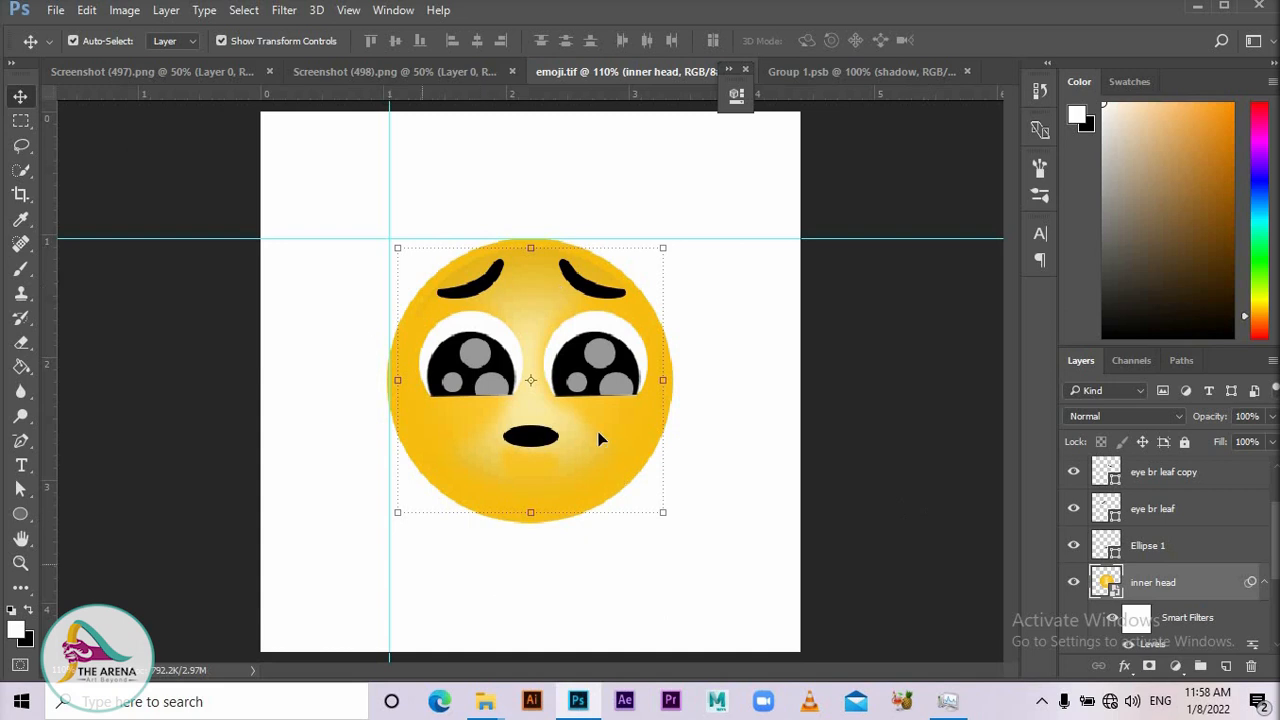
pyautogui.click(768, 503)
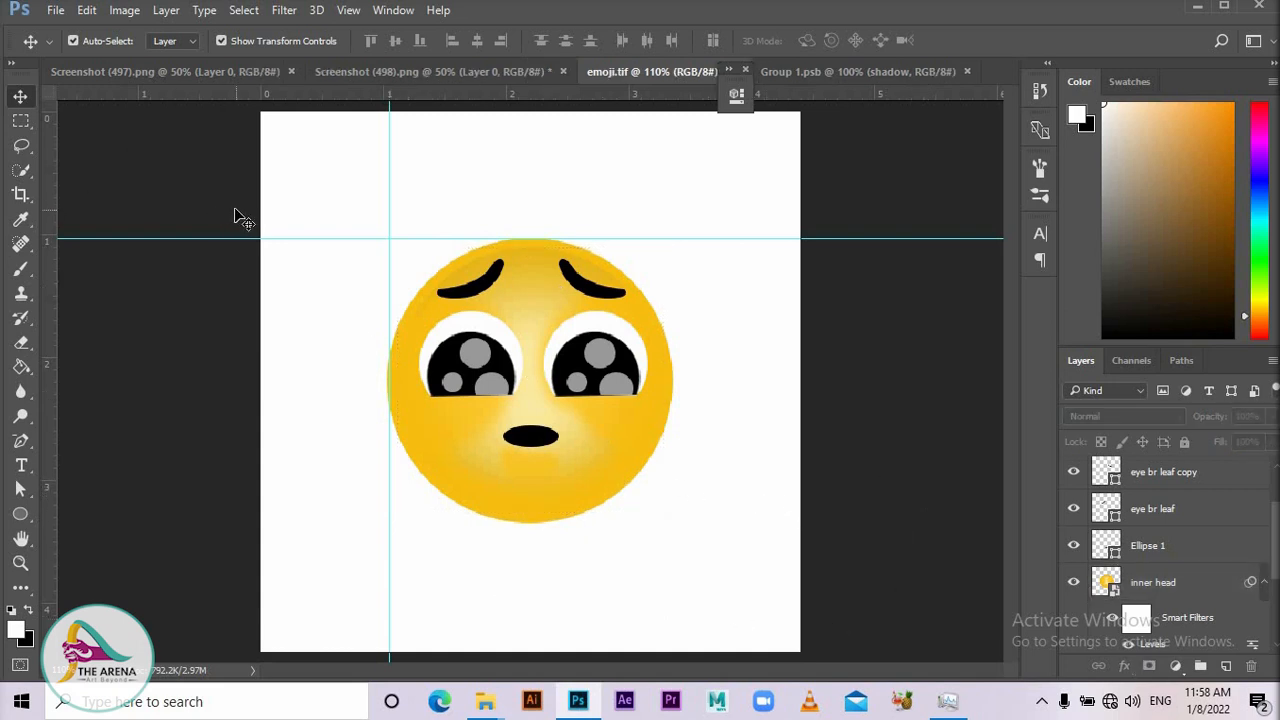
pyautogui.scroll(-3, 226, 208)
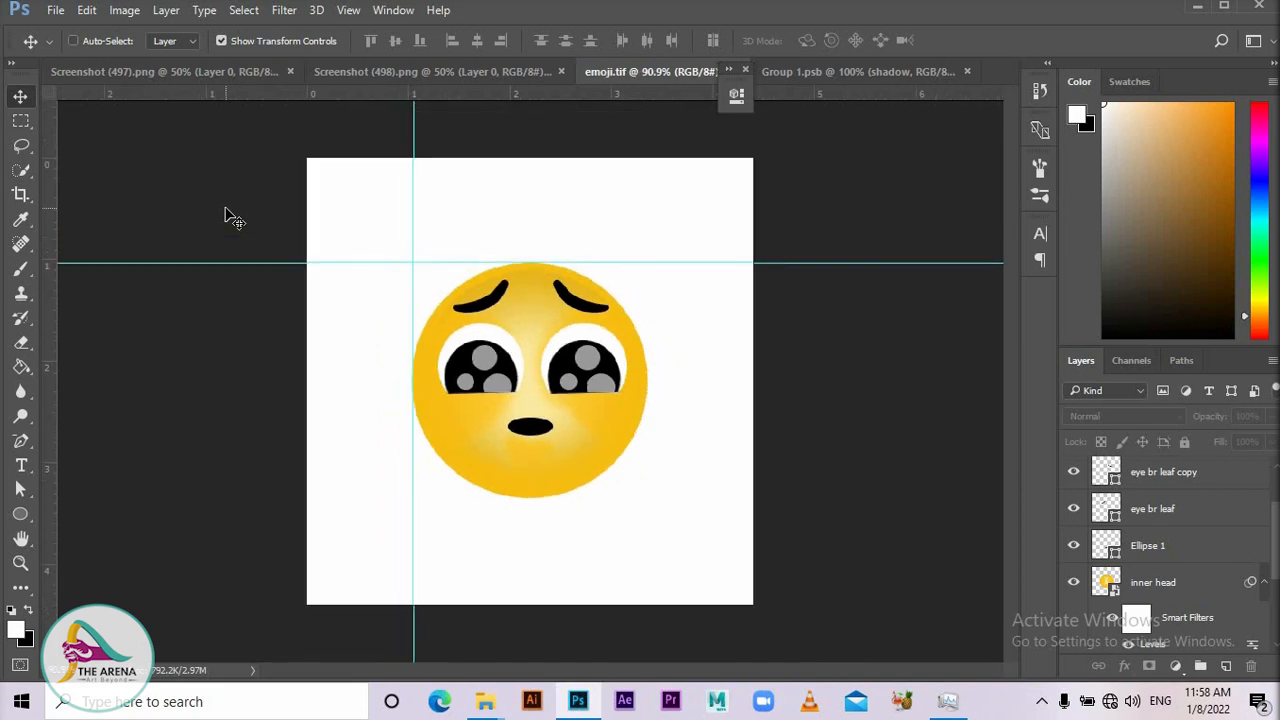
# - Convert the two eyebrow layers, eye br leaf copy and eye br leaf, to smart objects
pyautogui.scroll(2, 1214, 565)
pyautogui.click(1189, 558)
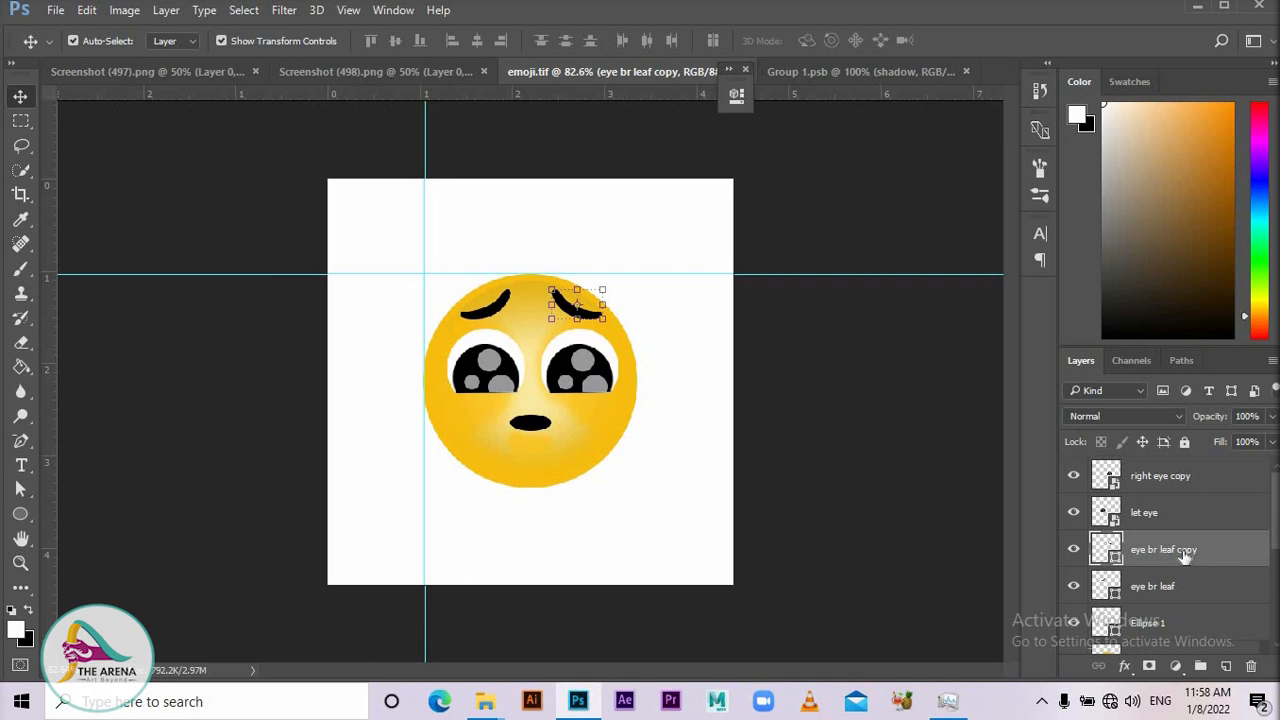
pyautogui.rightClick(1183, 551)
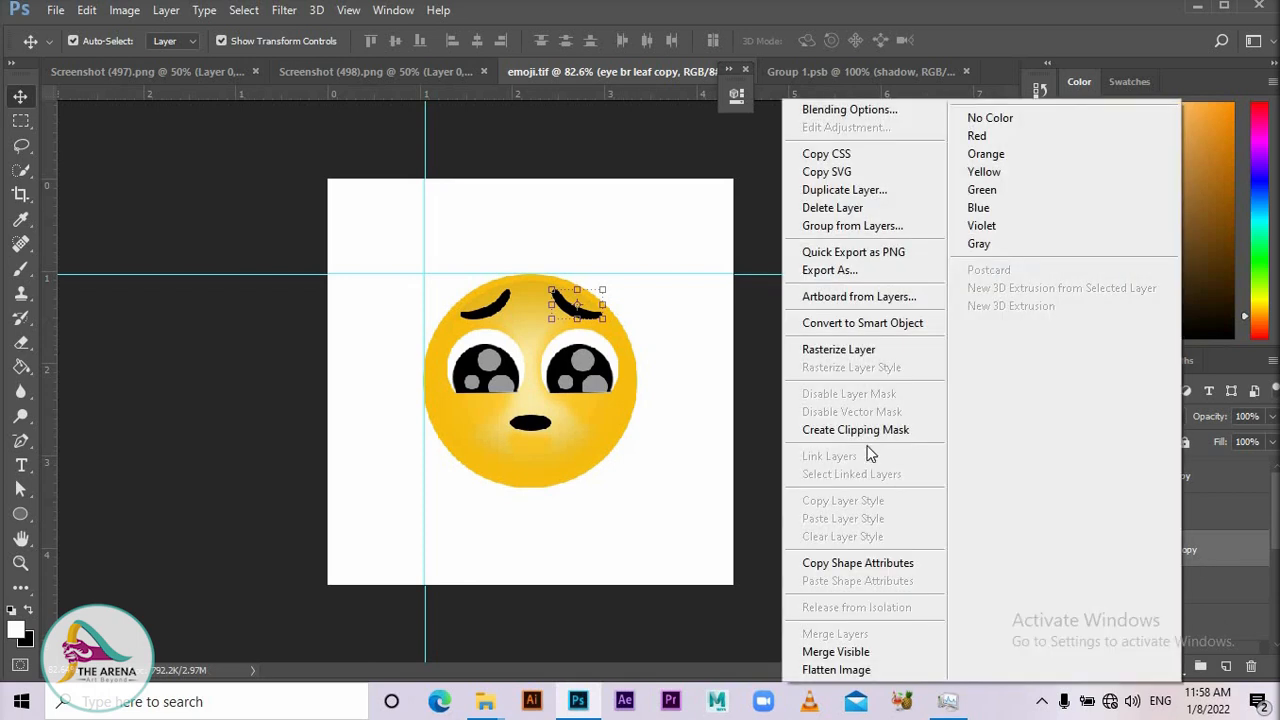
pyautogui.click(873, 323)
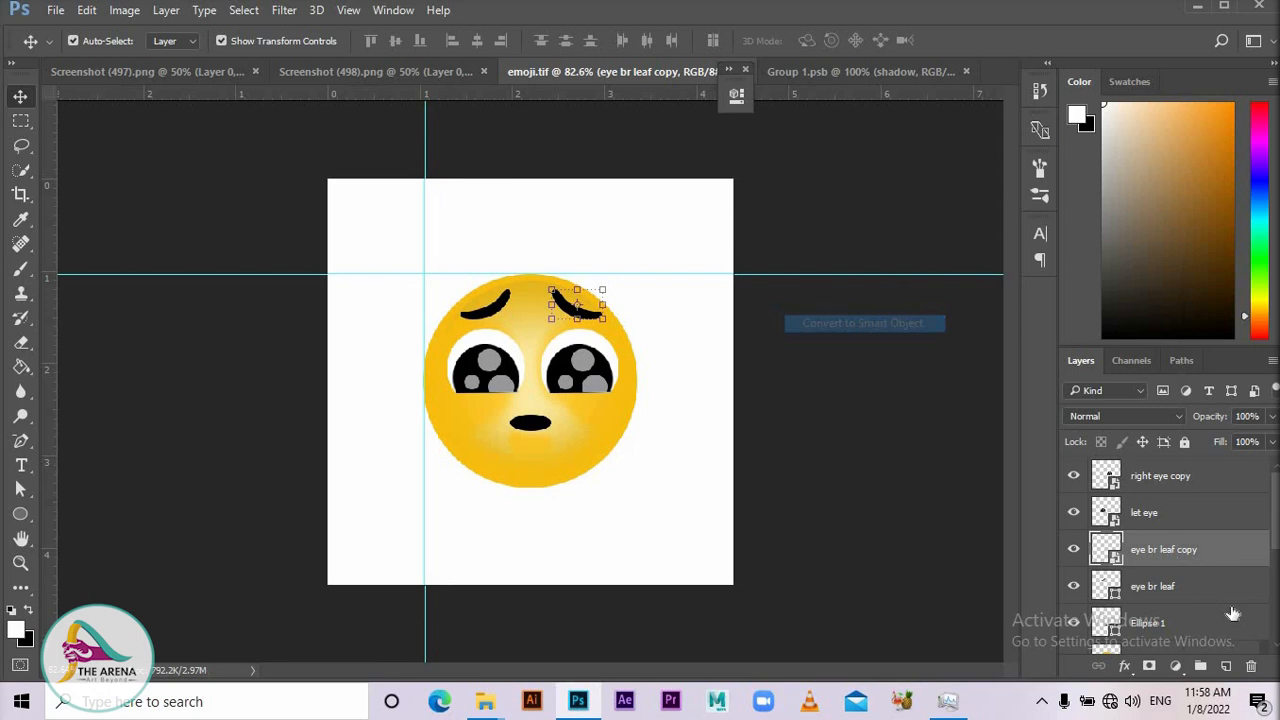
pyautogui.click(1169, 590)
pyautogui.rightClick(1169, 590)
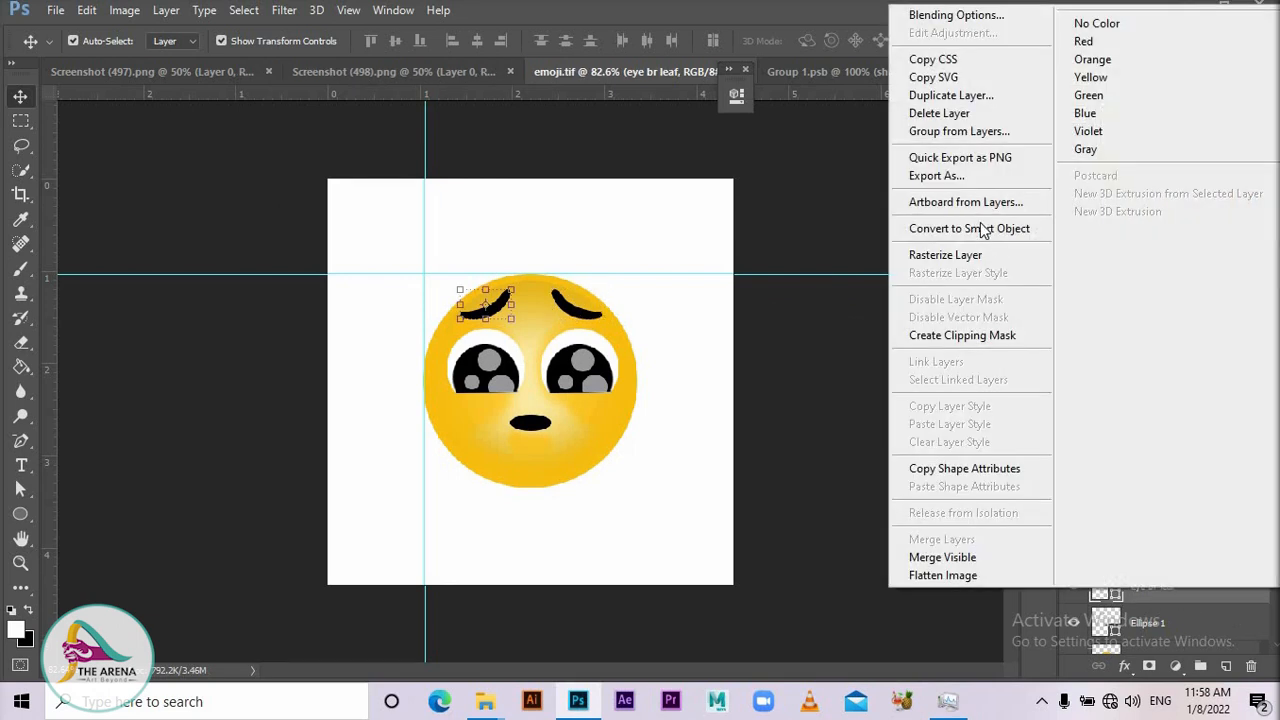
pyautogui.click(968, 228)
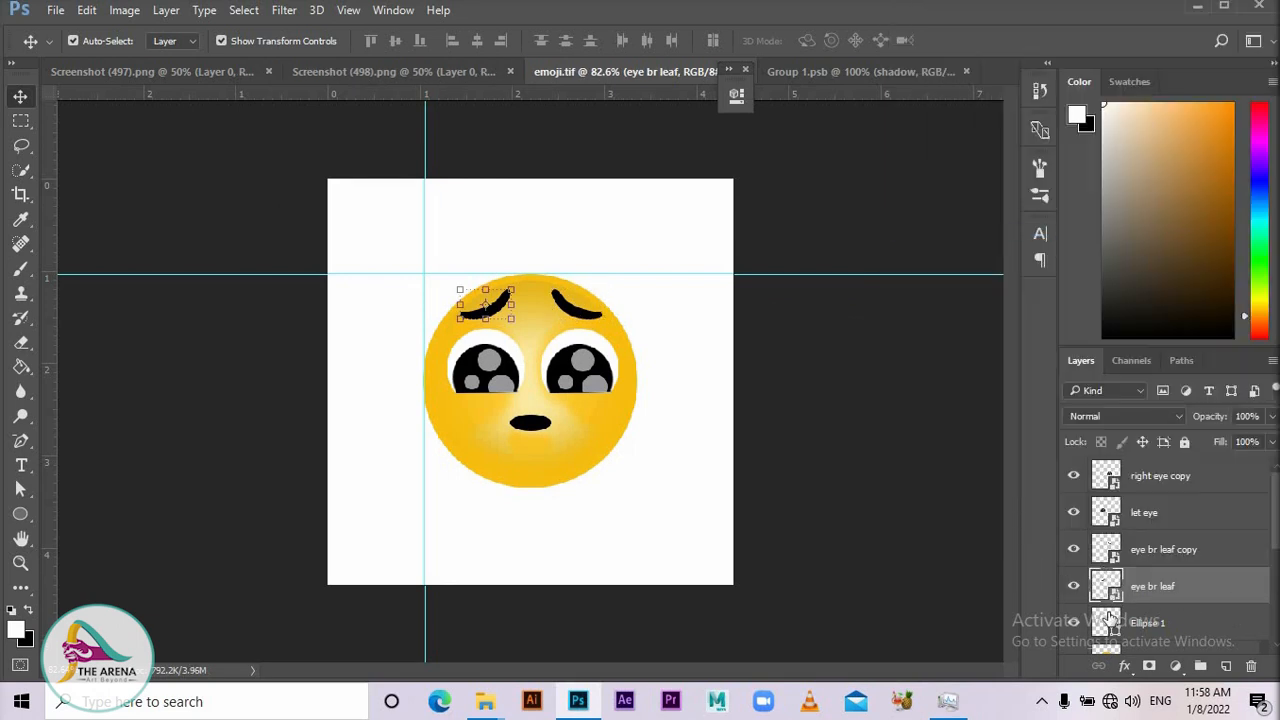
# - Show the Timeline, create a video timeline for the emoji layers, and enlarge it until every layer track fits
pyautogui.scroll(-1, 1148, 600)
pyautogui.click(1151, 595)
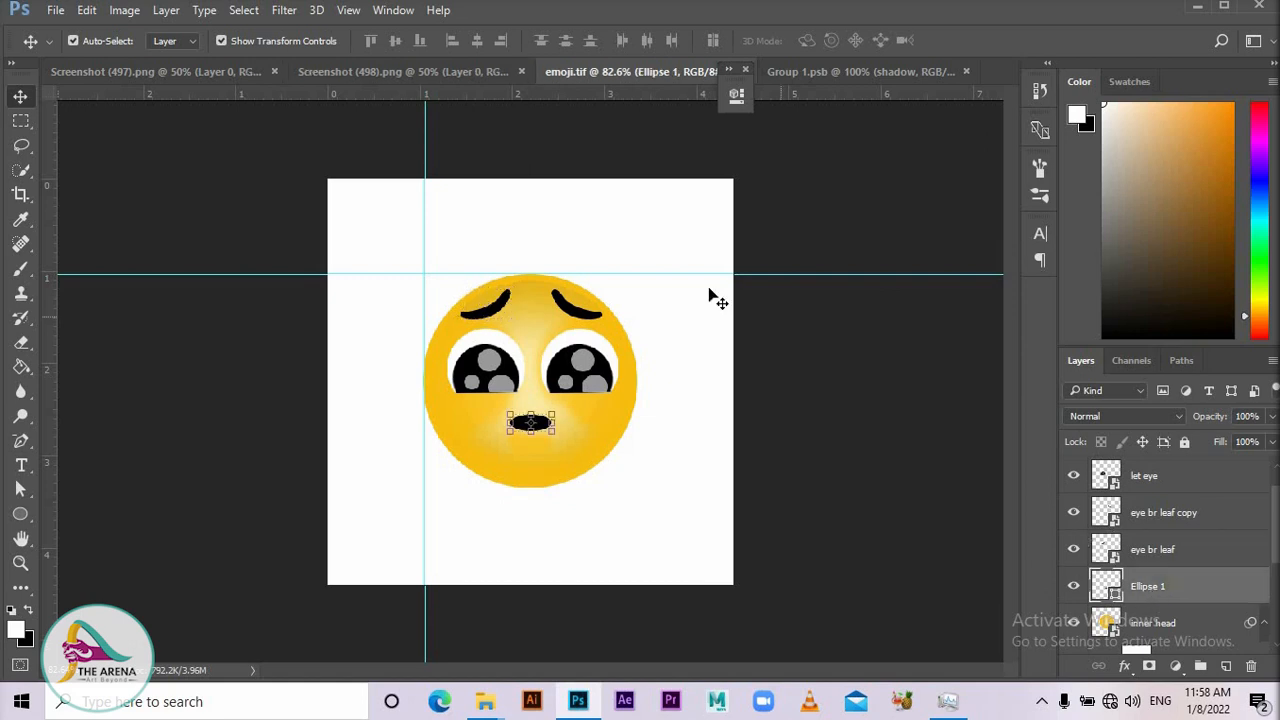
pyautogui.click(399, 11)
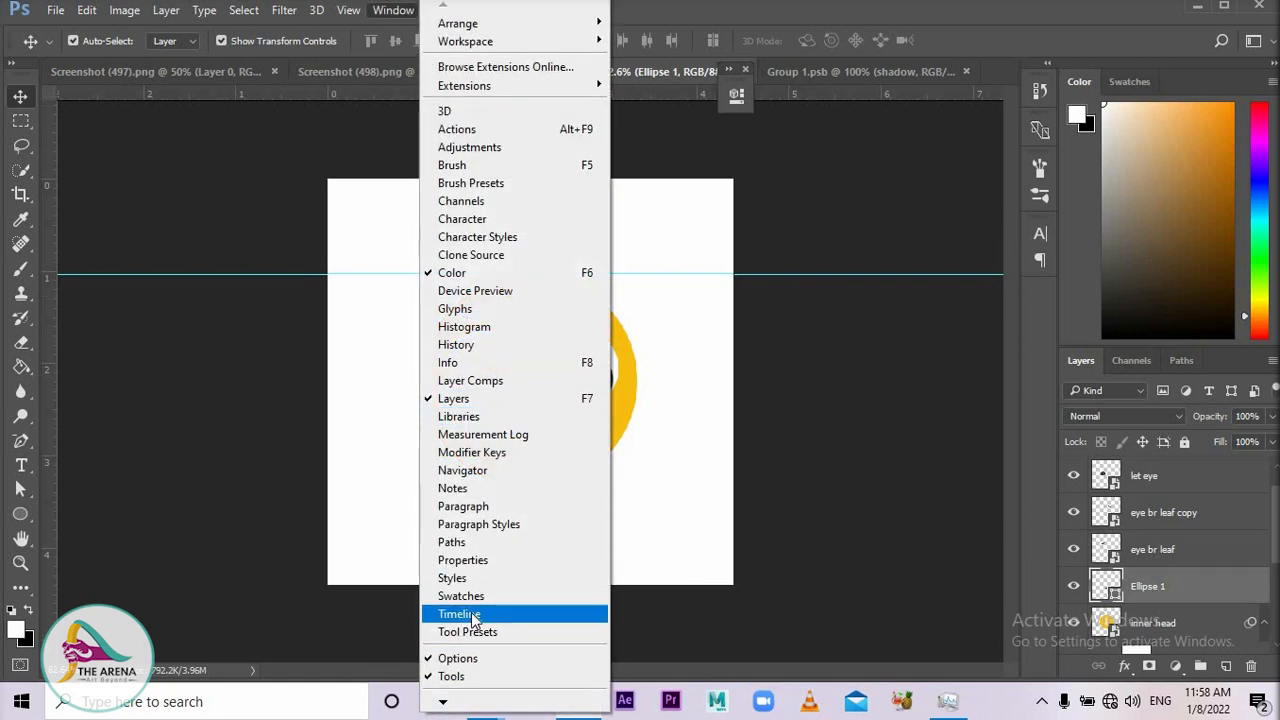
pyautogui.click(181, 378)
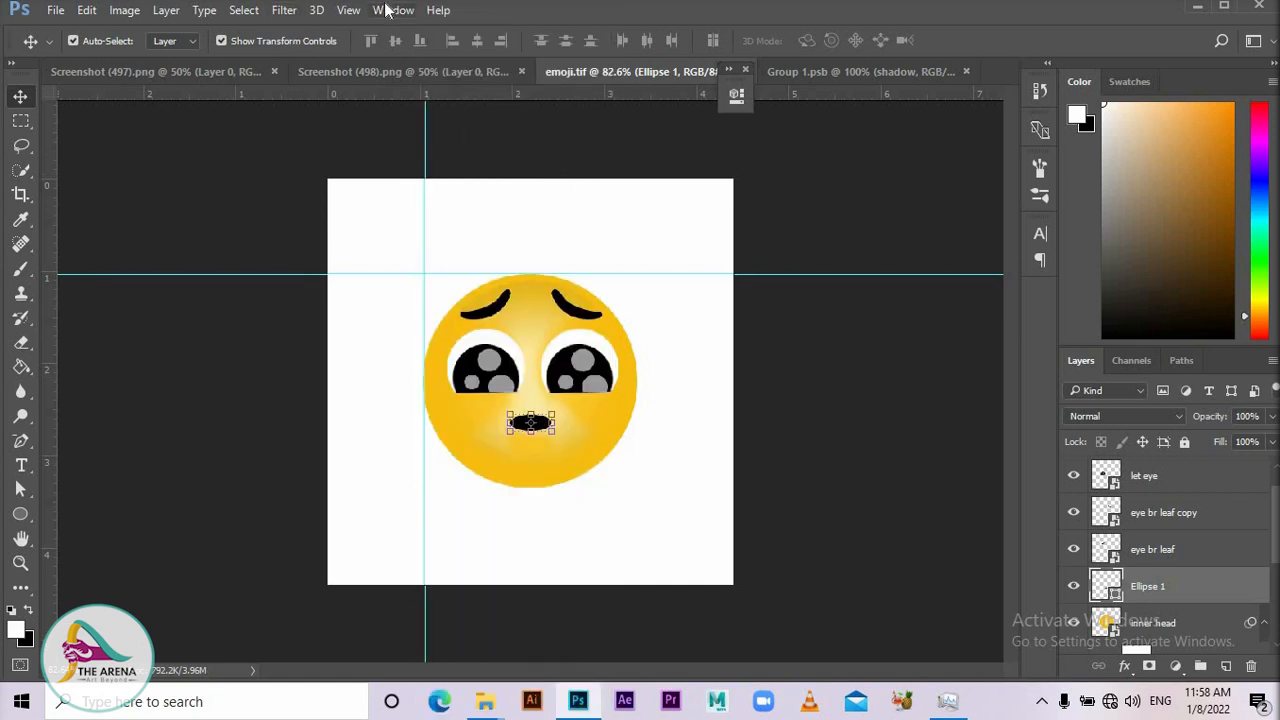
pyautogui.click(393, 12)
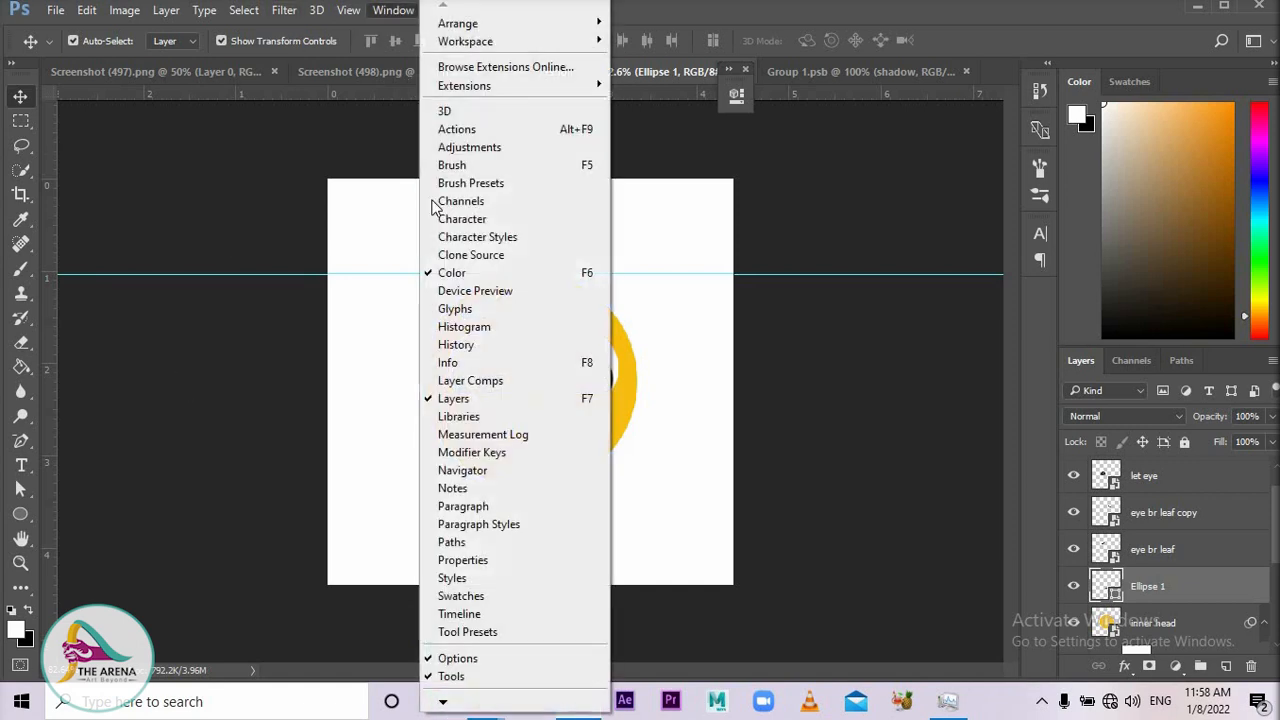
pyautogui.click(457, 615)
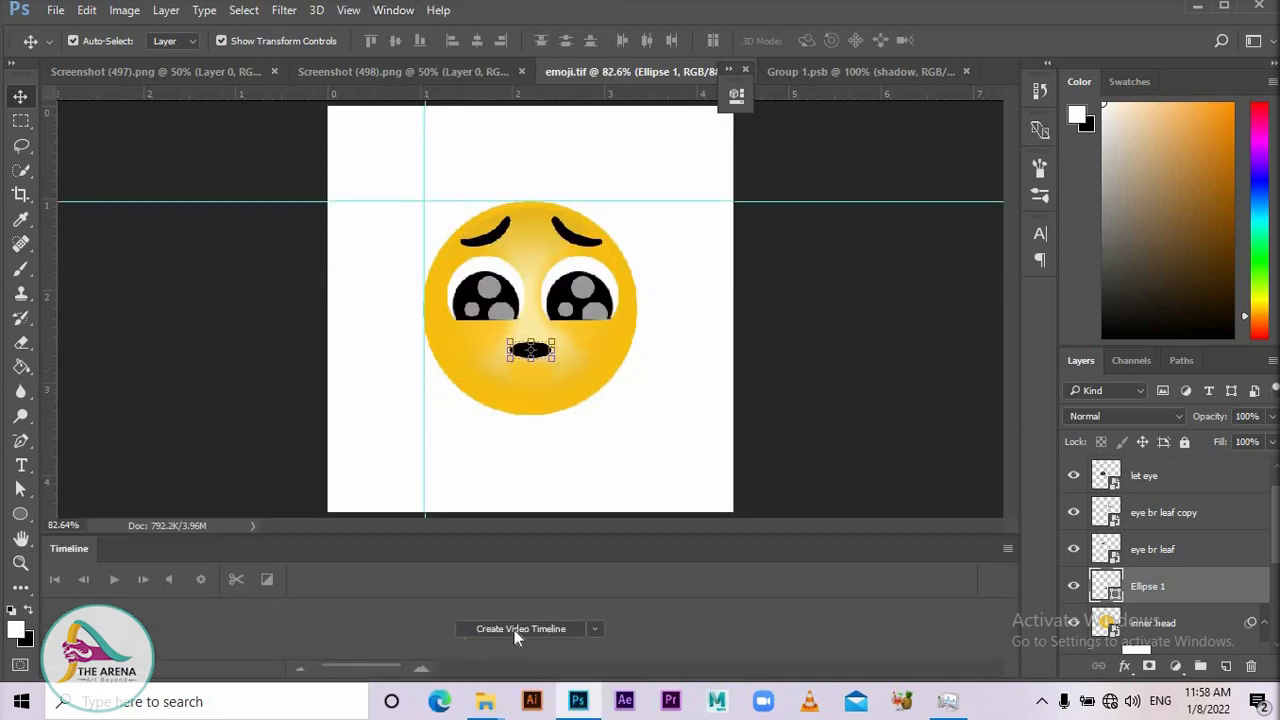
pyautogui.click(514, 630)
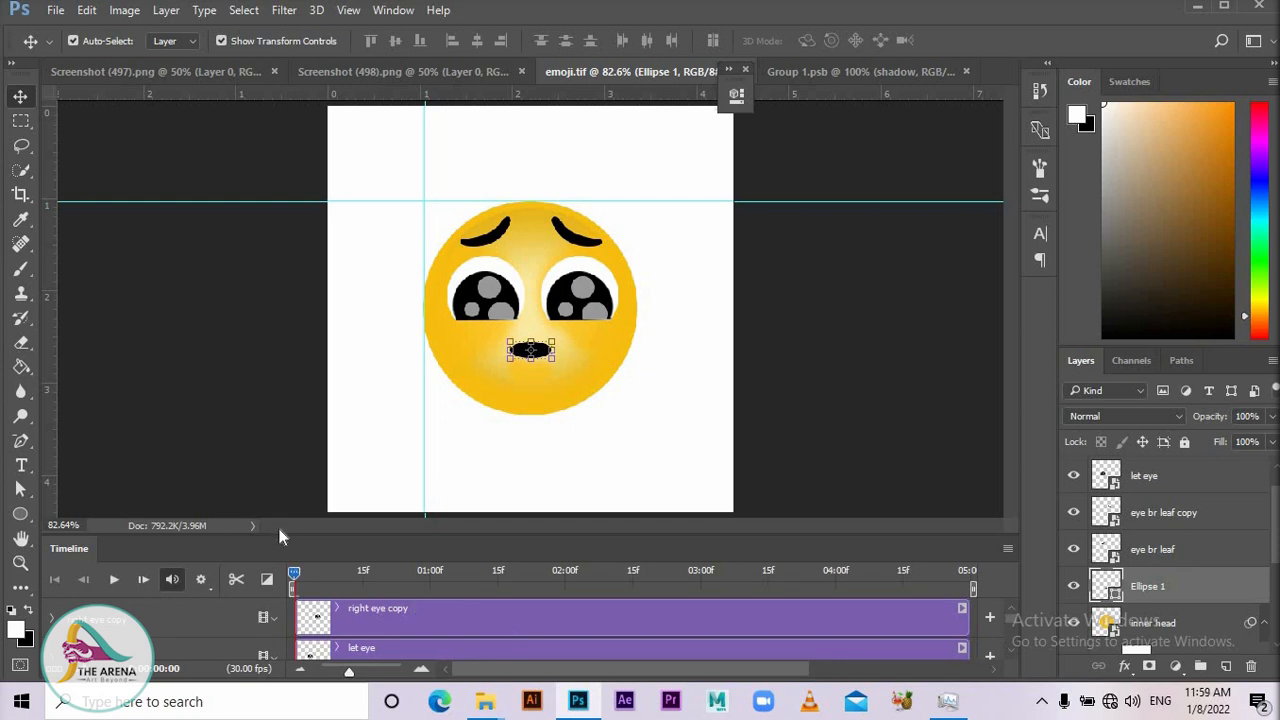
pyautogui.moveTo(194, 530); pyautogui.dragTo(215, 264)
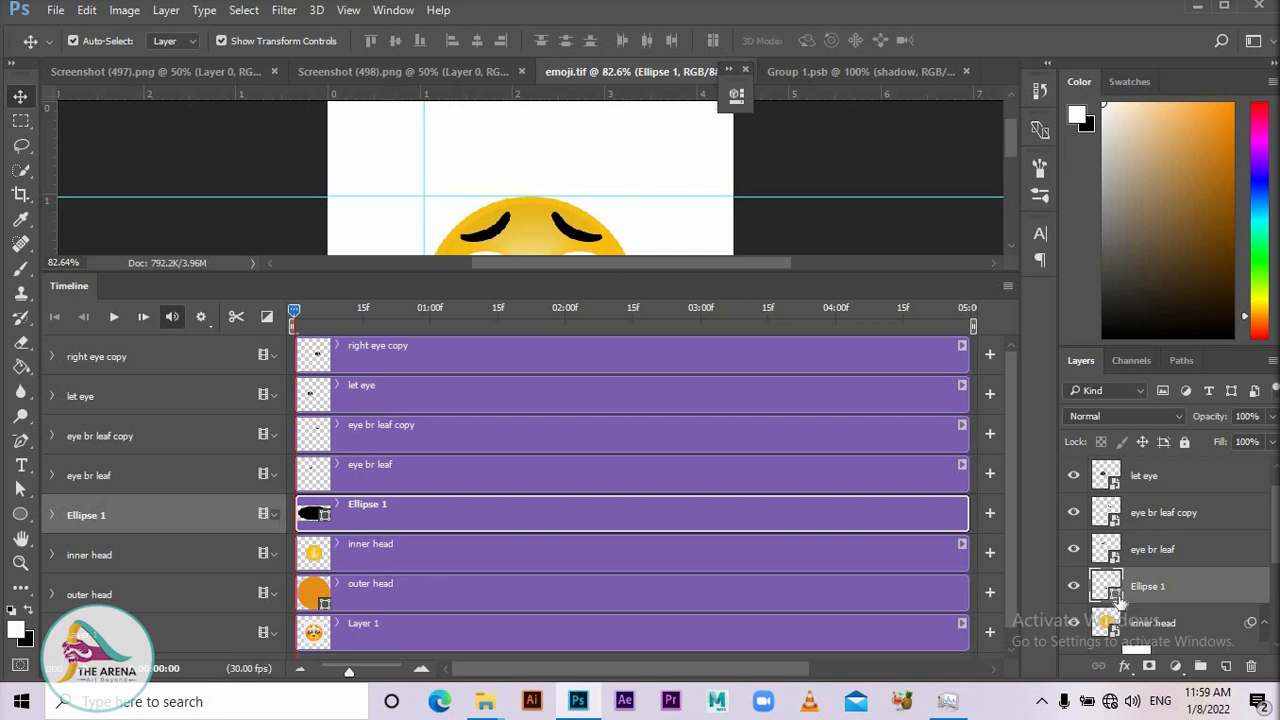
# - Rename the Ellipse 1 layer as mouth and convert it to a smart object
pyautogui.click(51, 515)
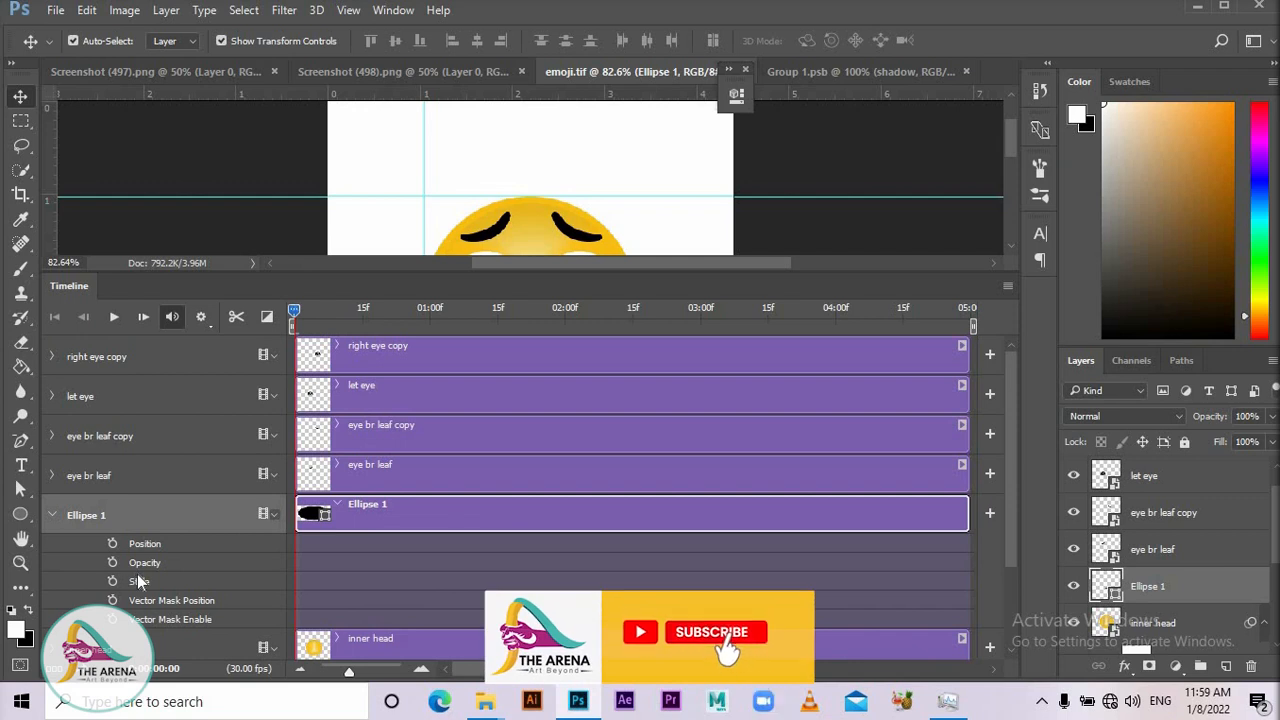
pyautogui.click(52, 516)
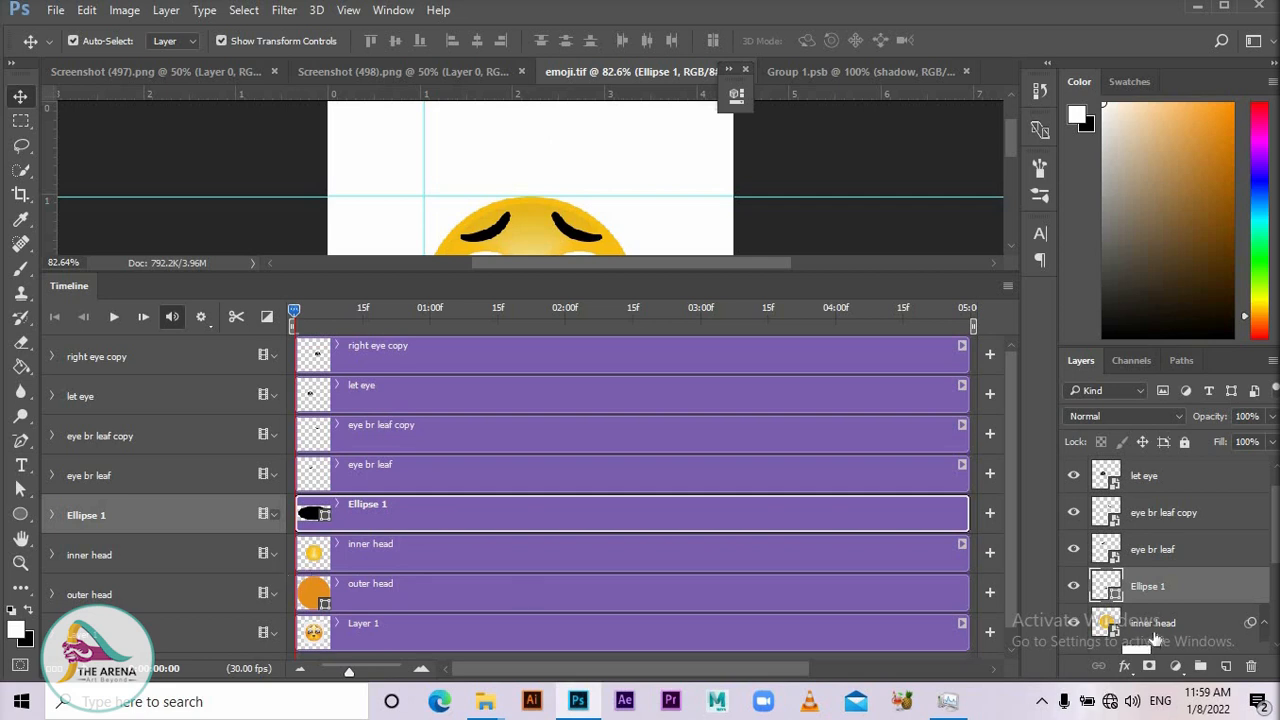
pyautogui.rightClick(1158, 590)
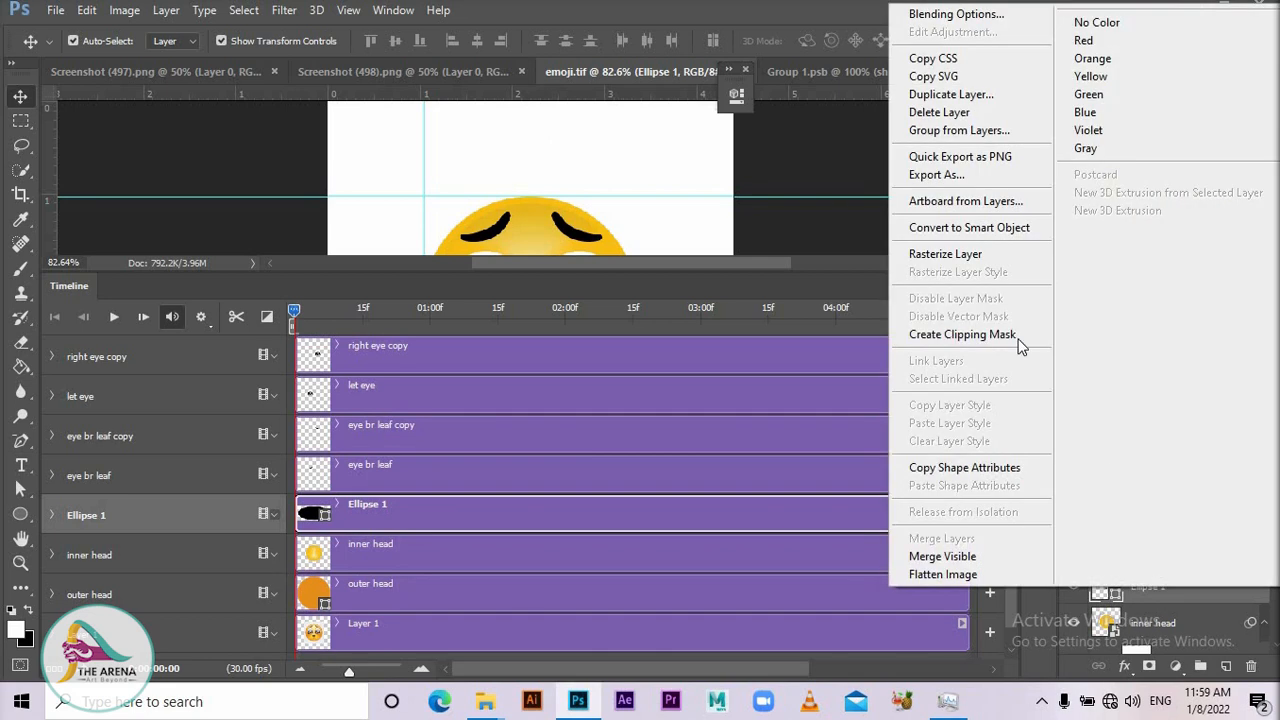
pyautogui.click(1160, 593)
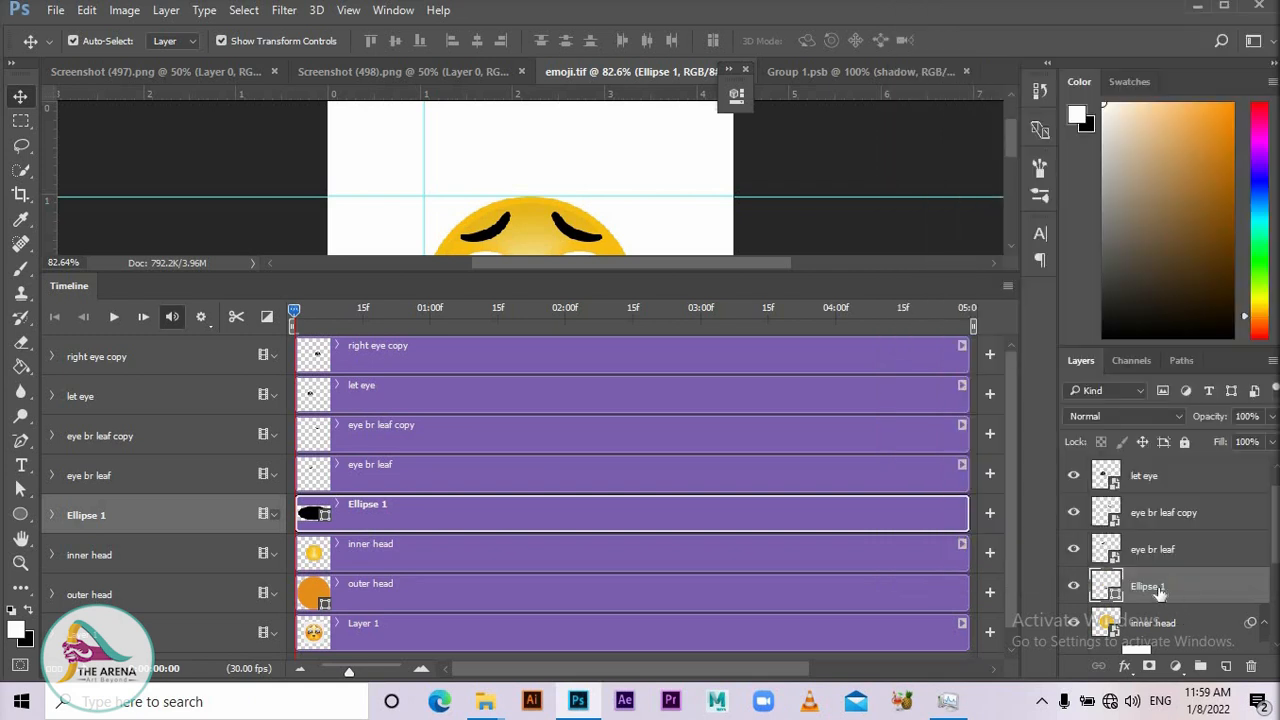
pyautogui.doubleClick(1160, 590)
pyautogui.write('mouth')
pyautogui.press('Return')
pyautogui.rightClick(1215, 590)
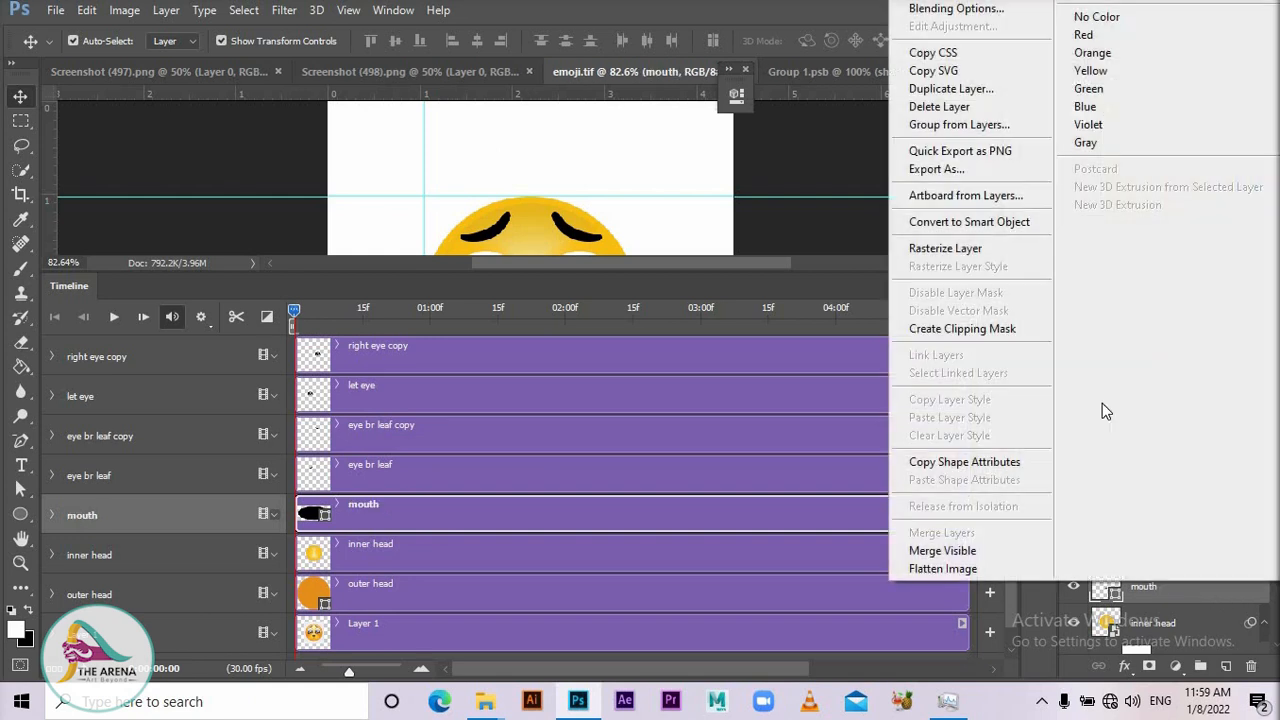
pyautogui.click(960, 222)
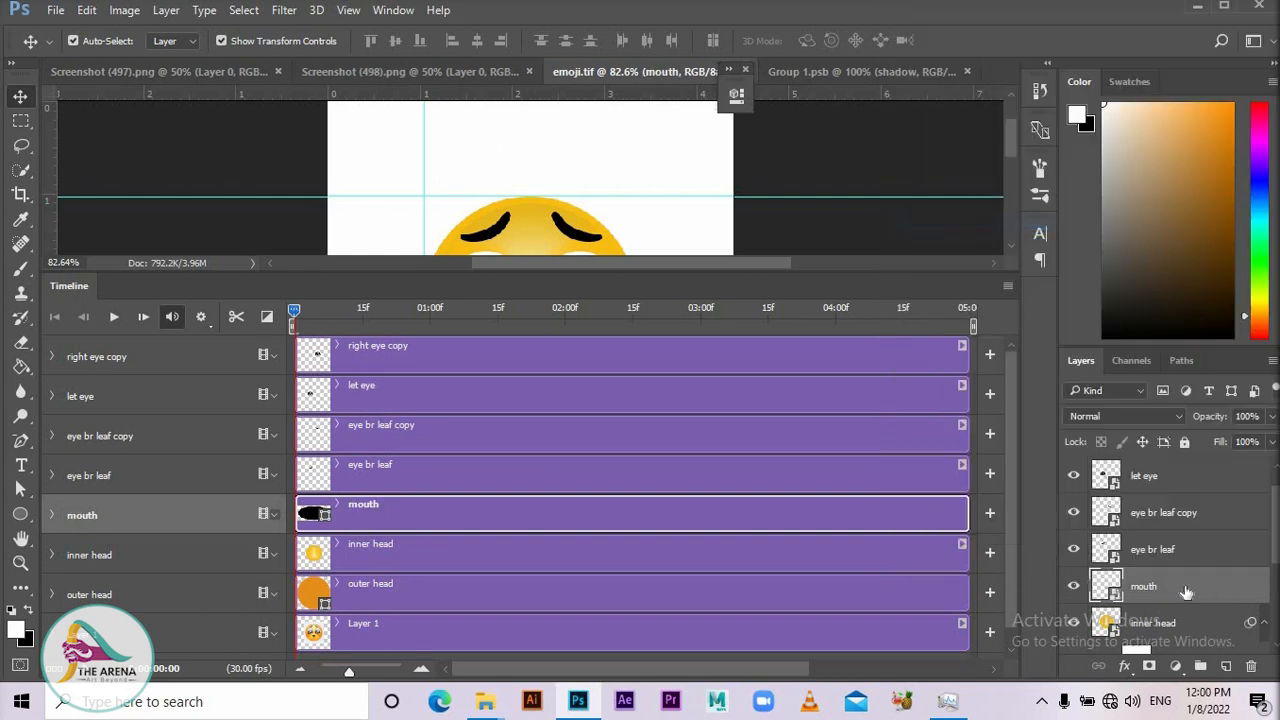
# - Convert the outer head layer to a smart object and check the rest of the layer stack
pyautogui.scroll(-3, 1183, 590)
pyautogui.scroll(-1, 1183, 590)
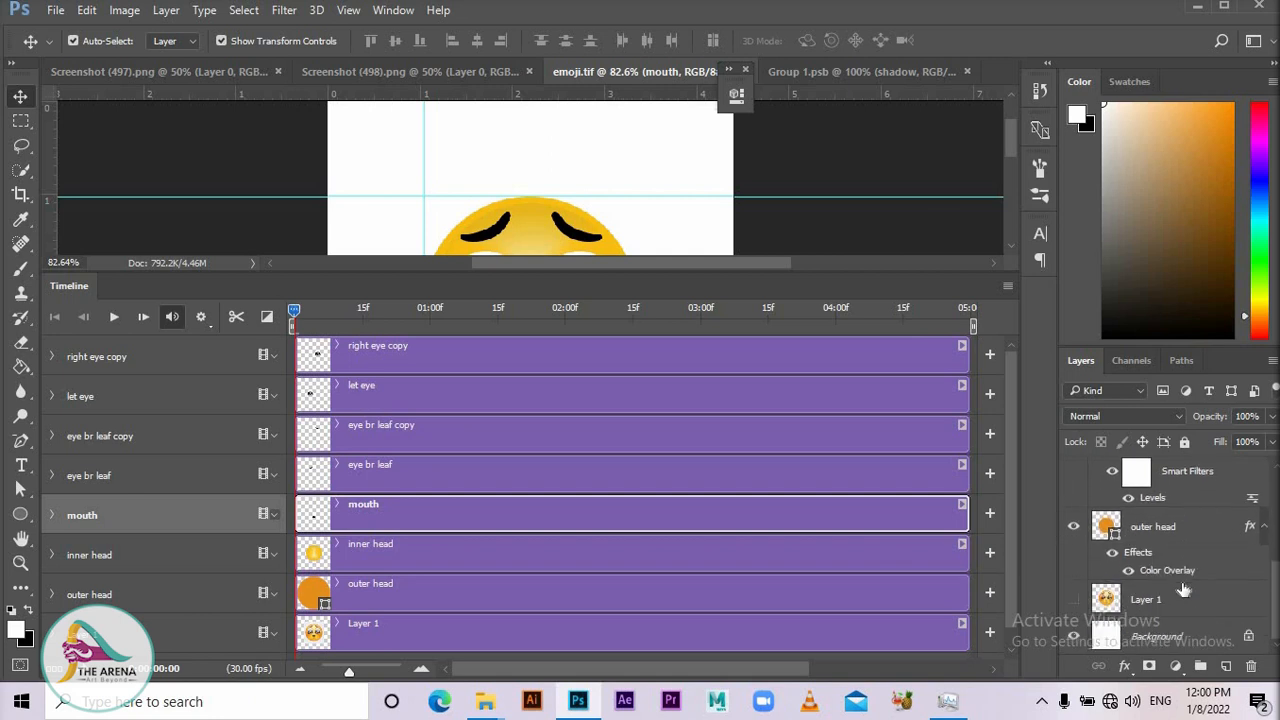
pyautogui.click(1160, 530)
pyautogui.rightClick(1160, 530)
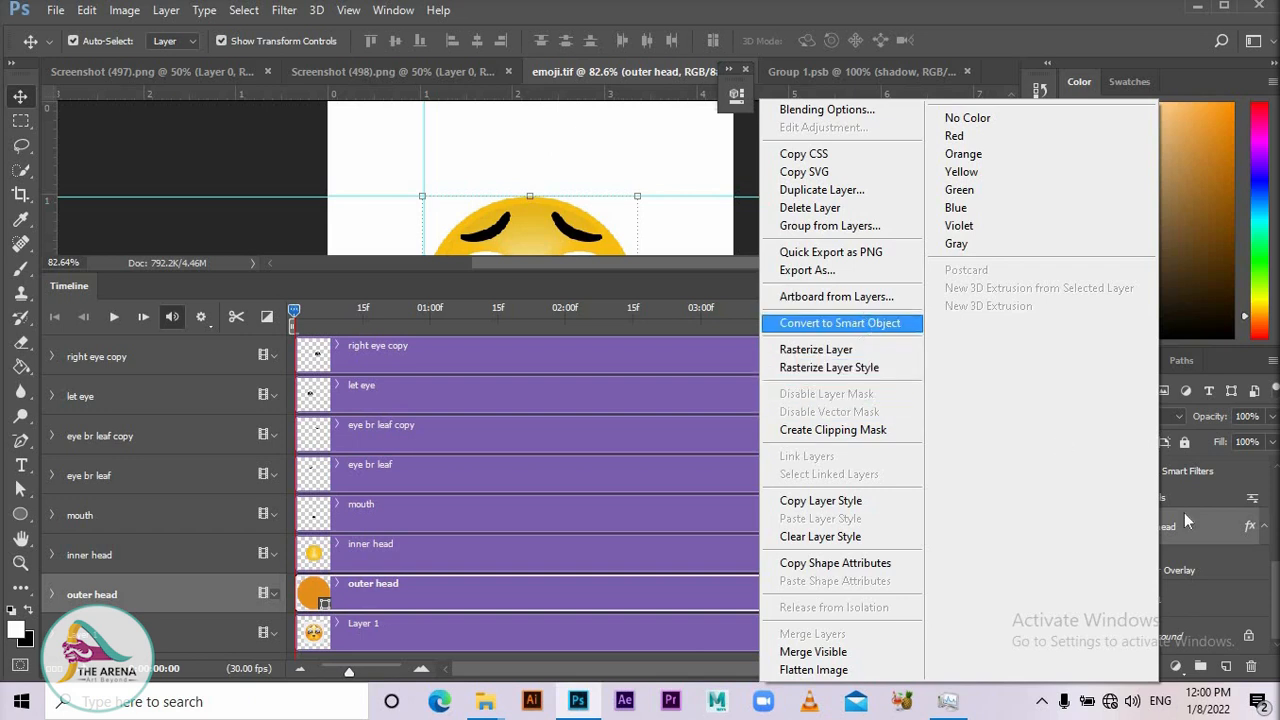
pyautogui.press('Return')
pyautogui.scroll(3, 1195, 560)
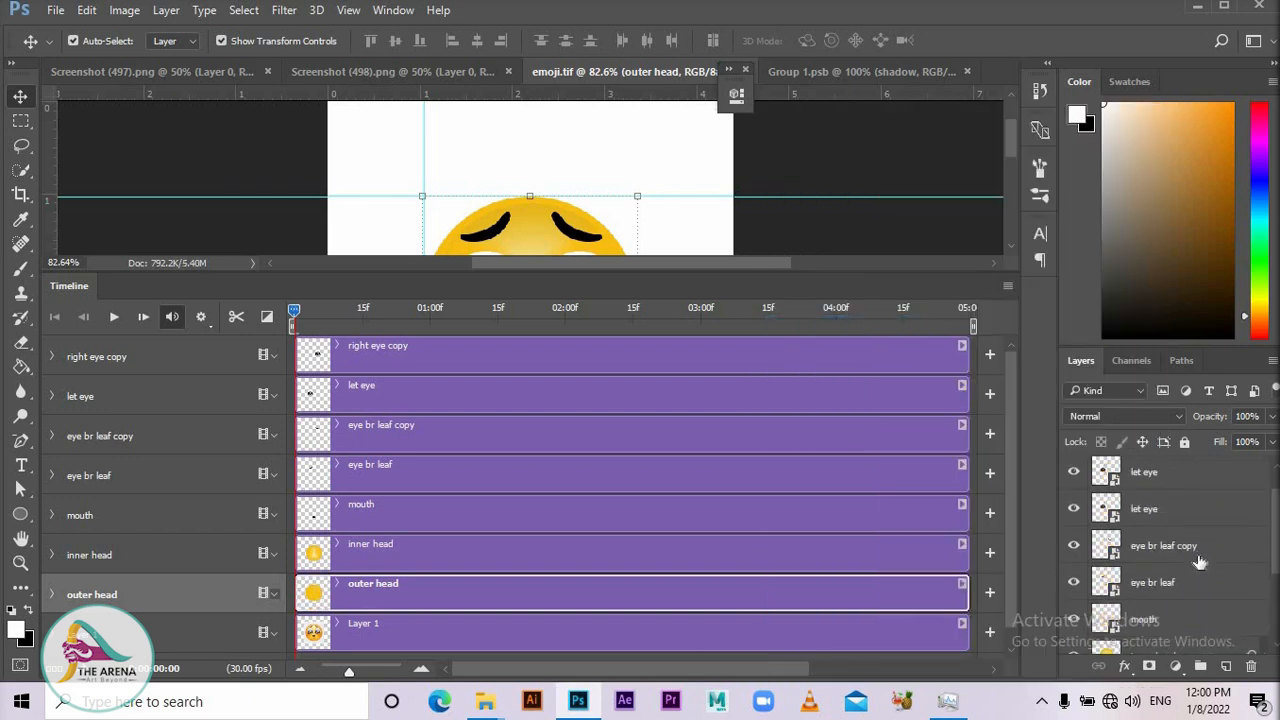
pyautogui.scroll(-5, 1195, 560)
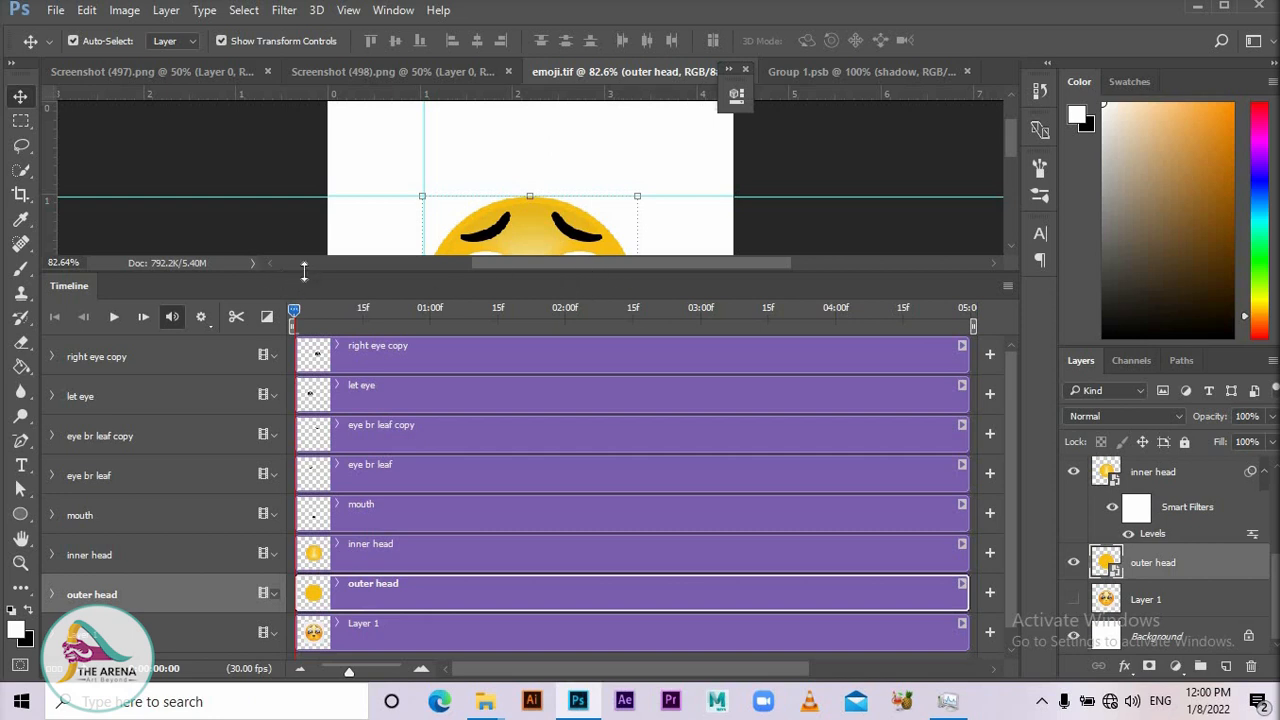
# - Undock the Timeline, place it beside the toolbox and stretch it to the full height of the workspace
pyautogui.moveTo(304, 270); pyautogui.dragTo(304, 489)
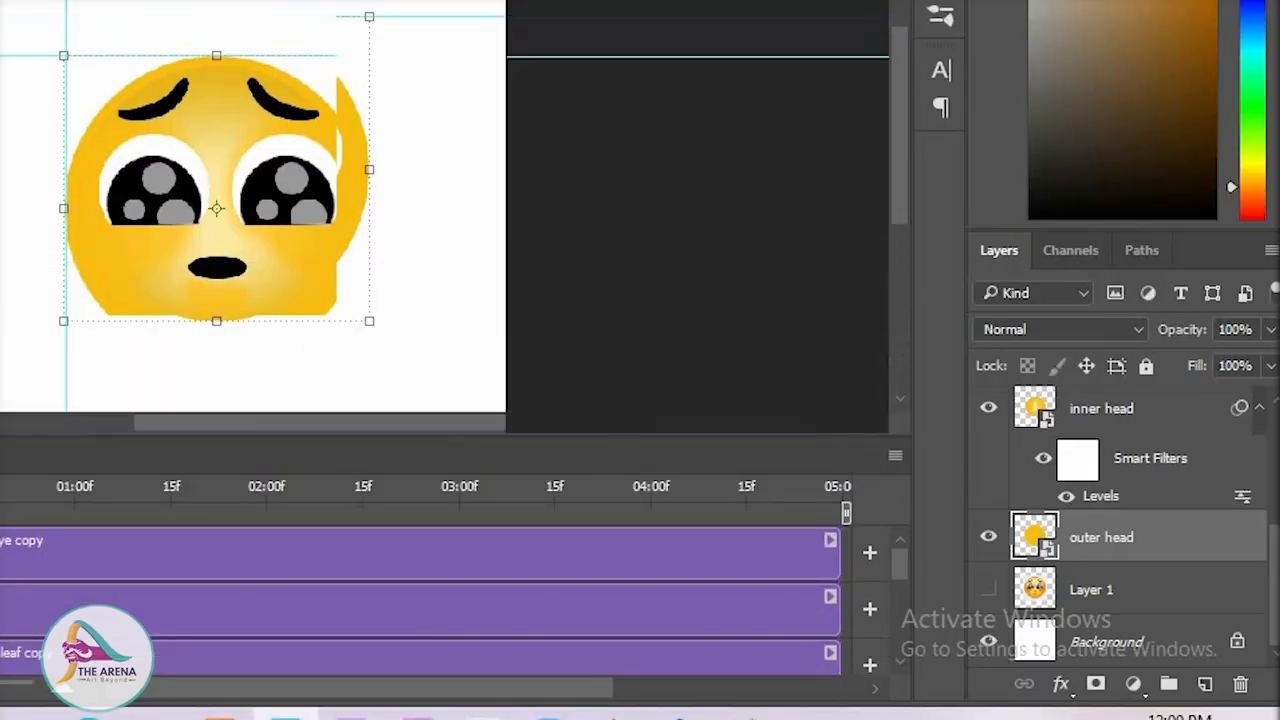
pyautogui.moveTo(2, 435); pyautogui.dragTo(2, 486)
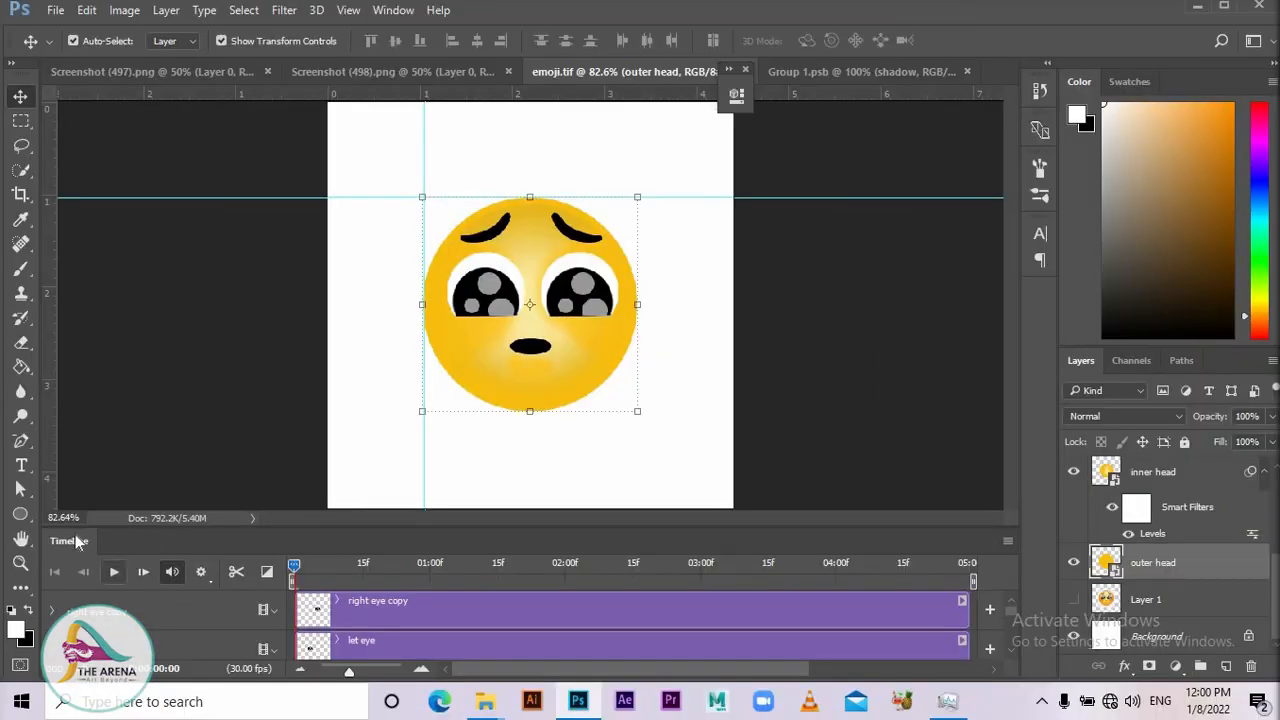
pyautogui.moveTo(51, 540); pyautogui.dragTo(122, 293)
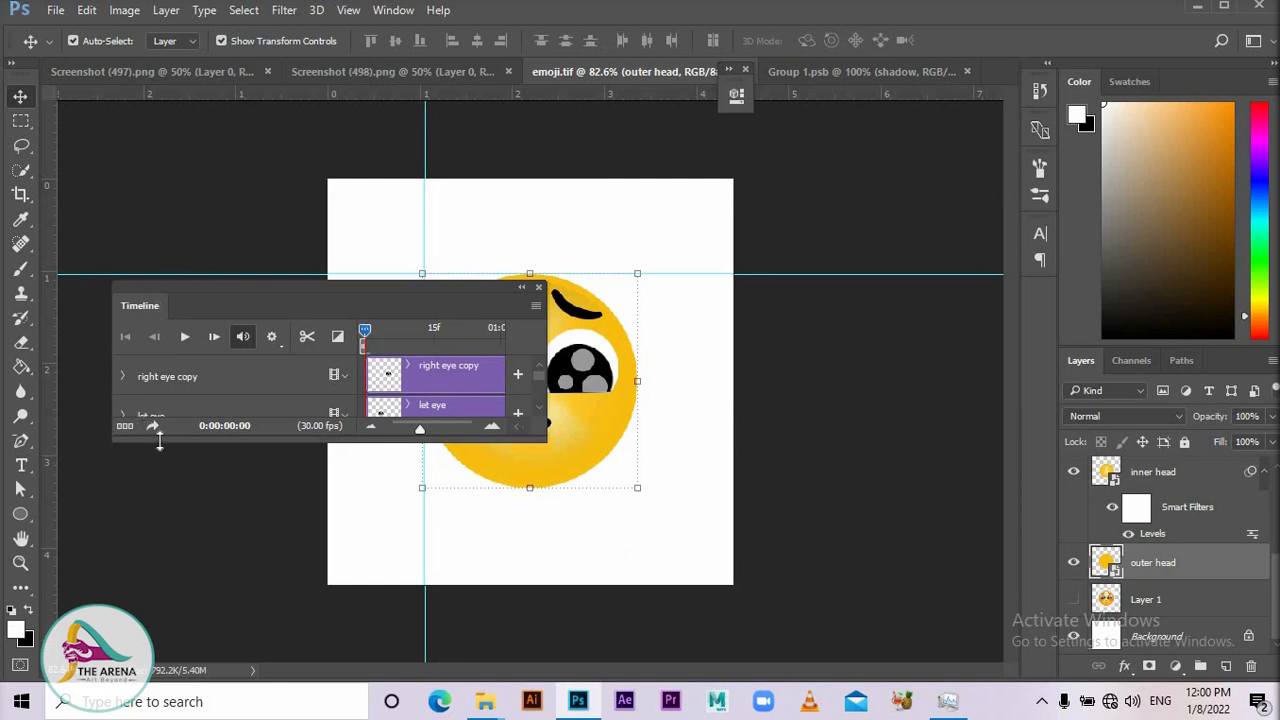
pyautogui.moveTo(155, 479); pyautogui.dragTo(155, 620)
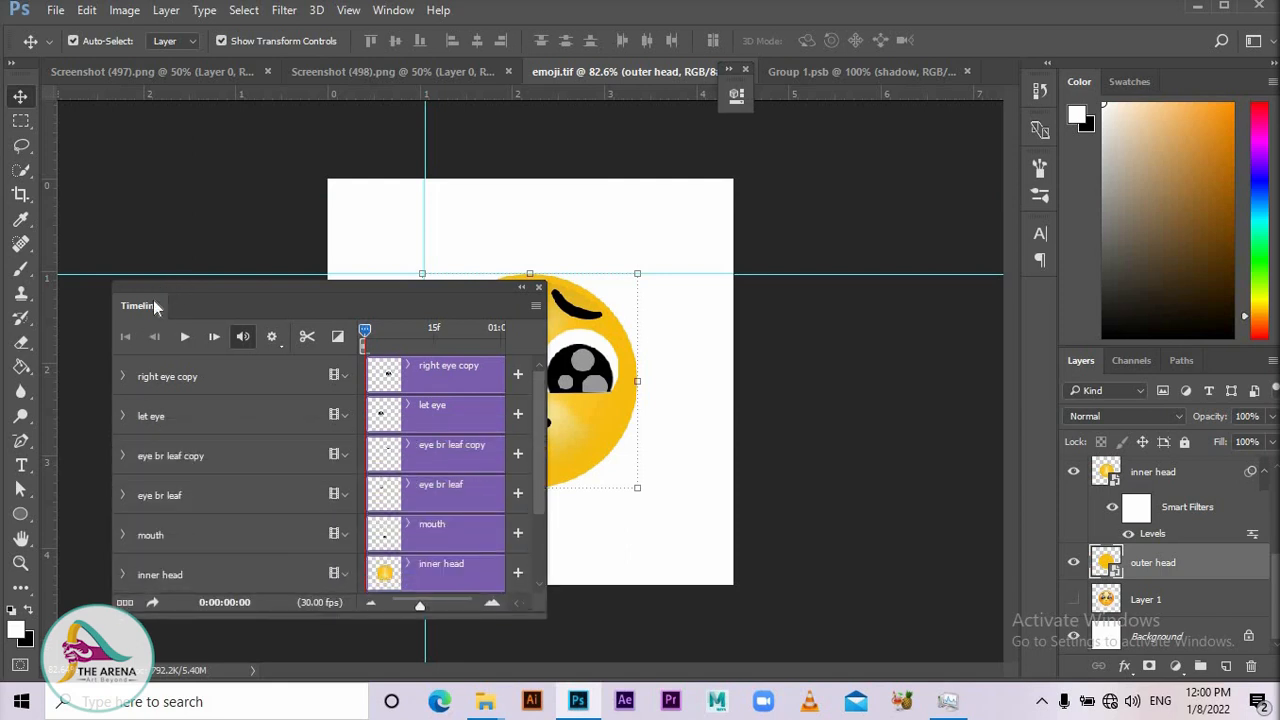
pyautogui.moveTo(140, 298); pyautogui.dragTo(71, 13)
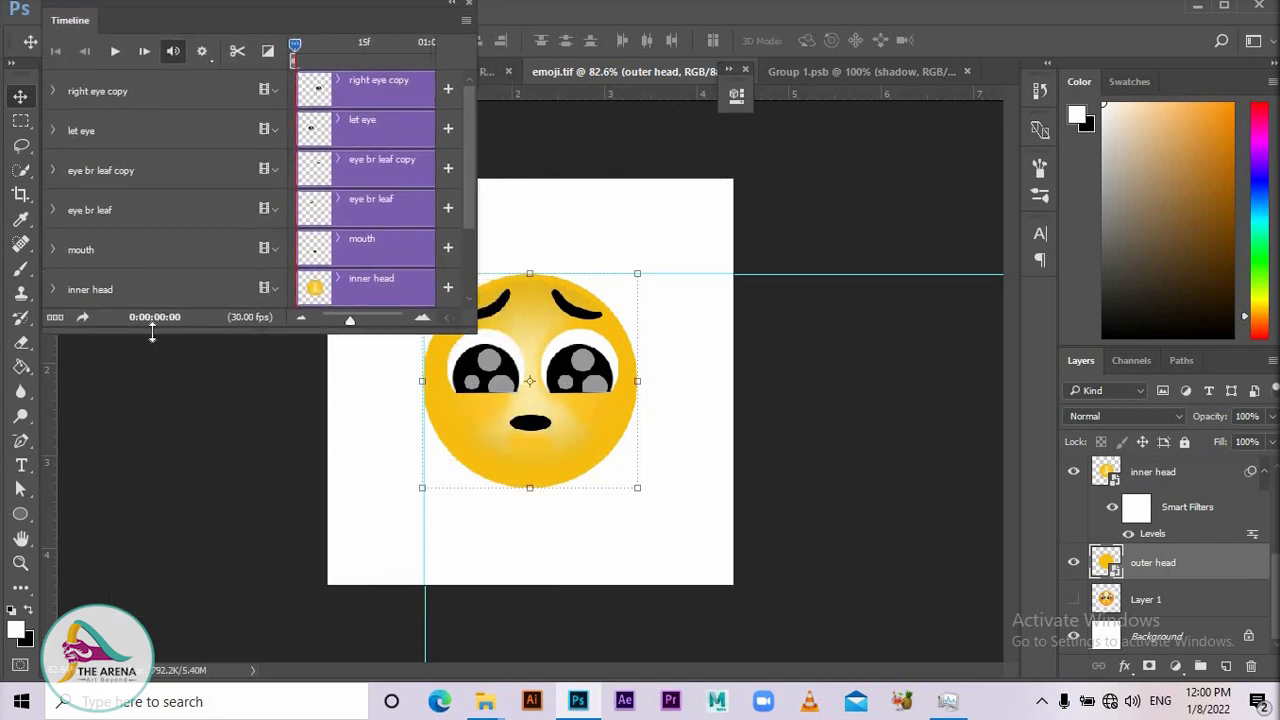
pyautogui.moveTo(136, 417); pyautogui.dragTo(96, 677)
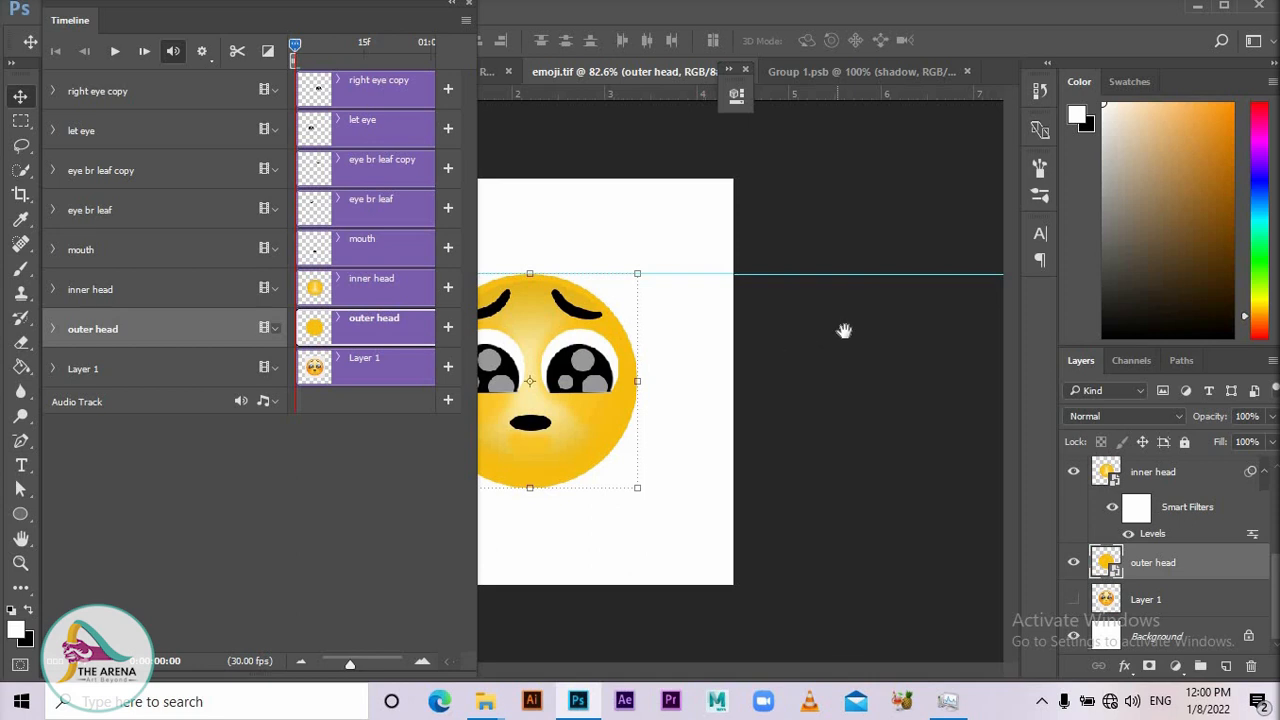
# - Zoom the canvas to 133% and widen the floating Timeline so that it ends just beside the emoji's face
pyautogui.scroll(3, 629, 443)
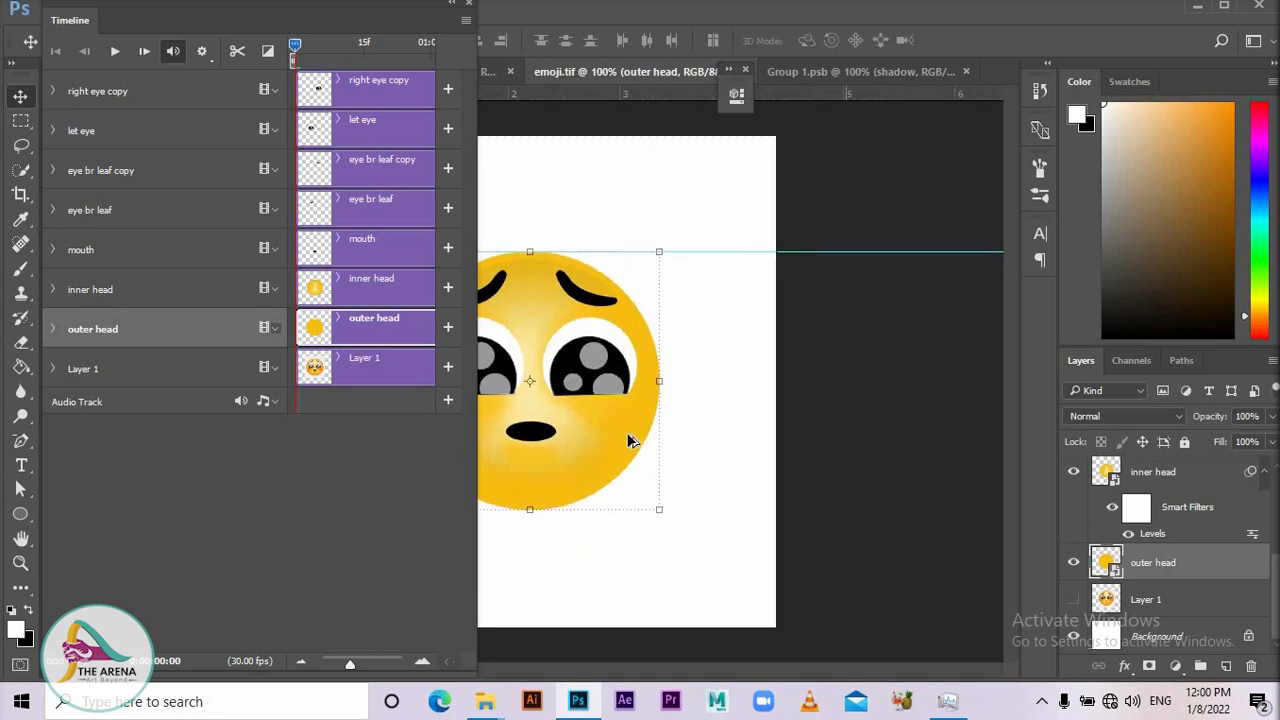
pyautogui.scroll(2, 620, 430)
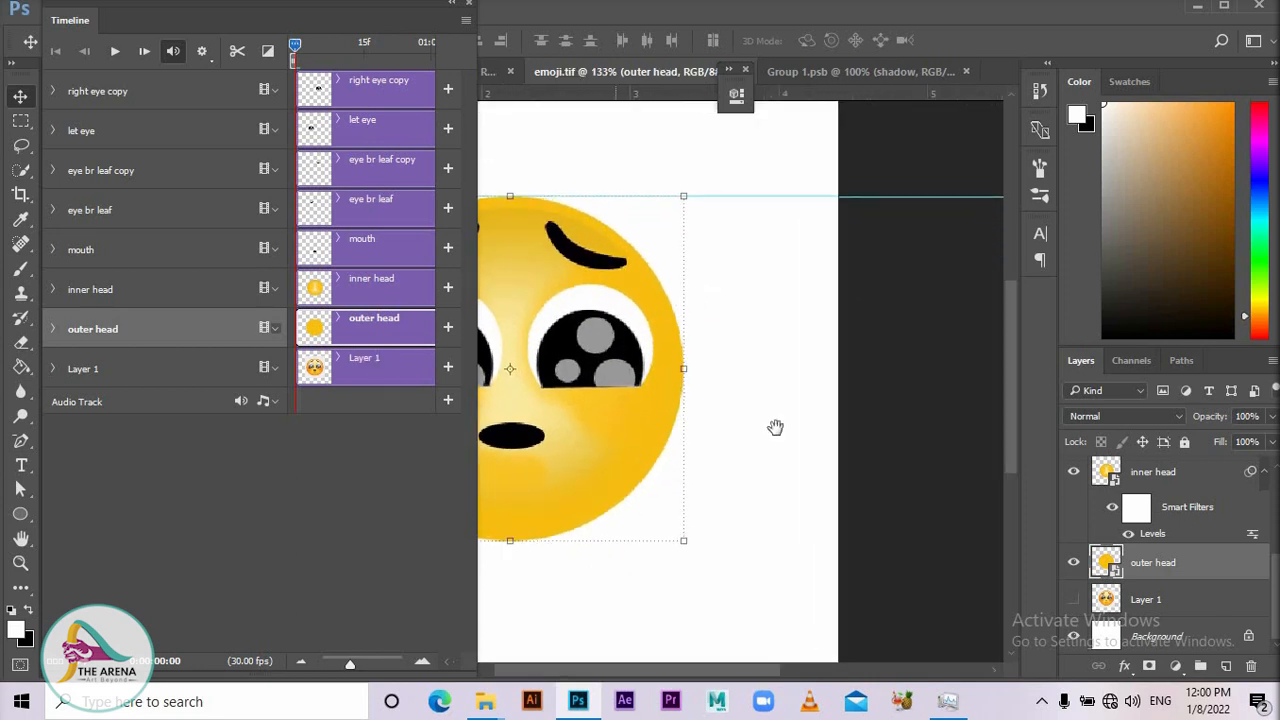
pyautogui.moveTo(774, 429); pyautogui.dragTo(867, 408)
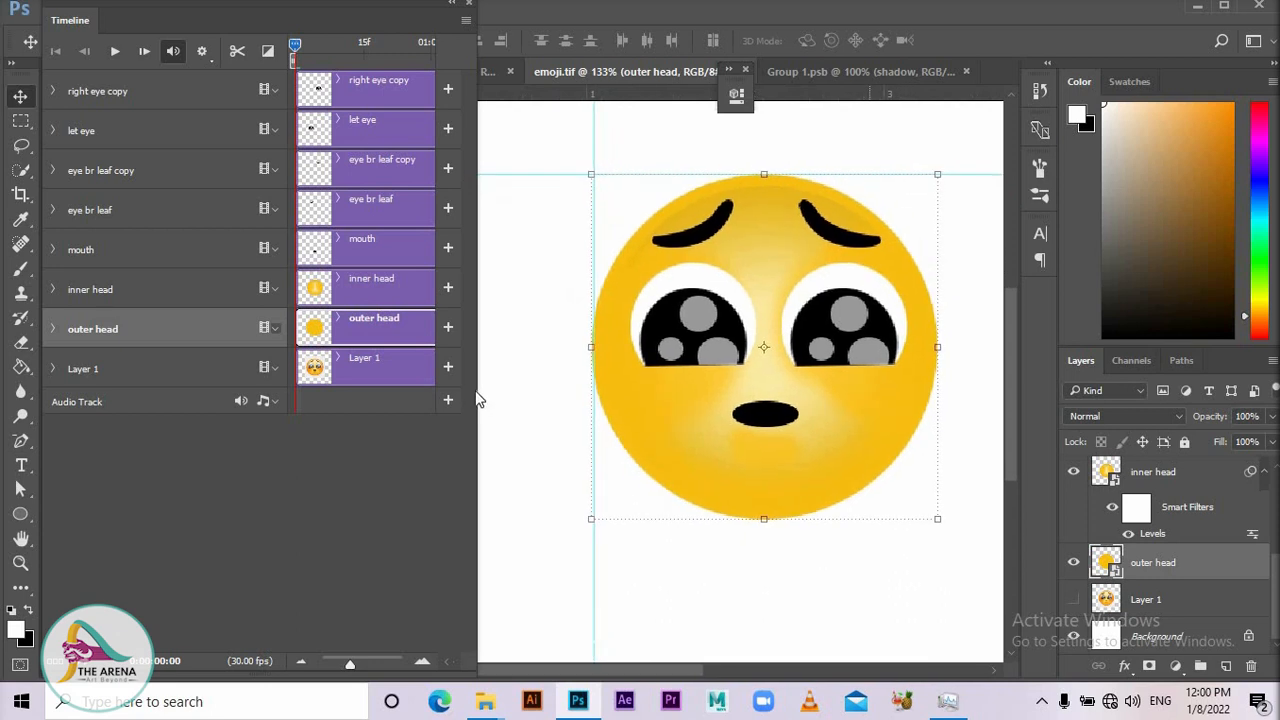
pyautogui.moveTo(477, 399); pyautogui.dragTo(733, 442)
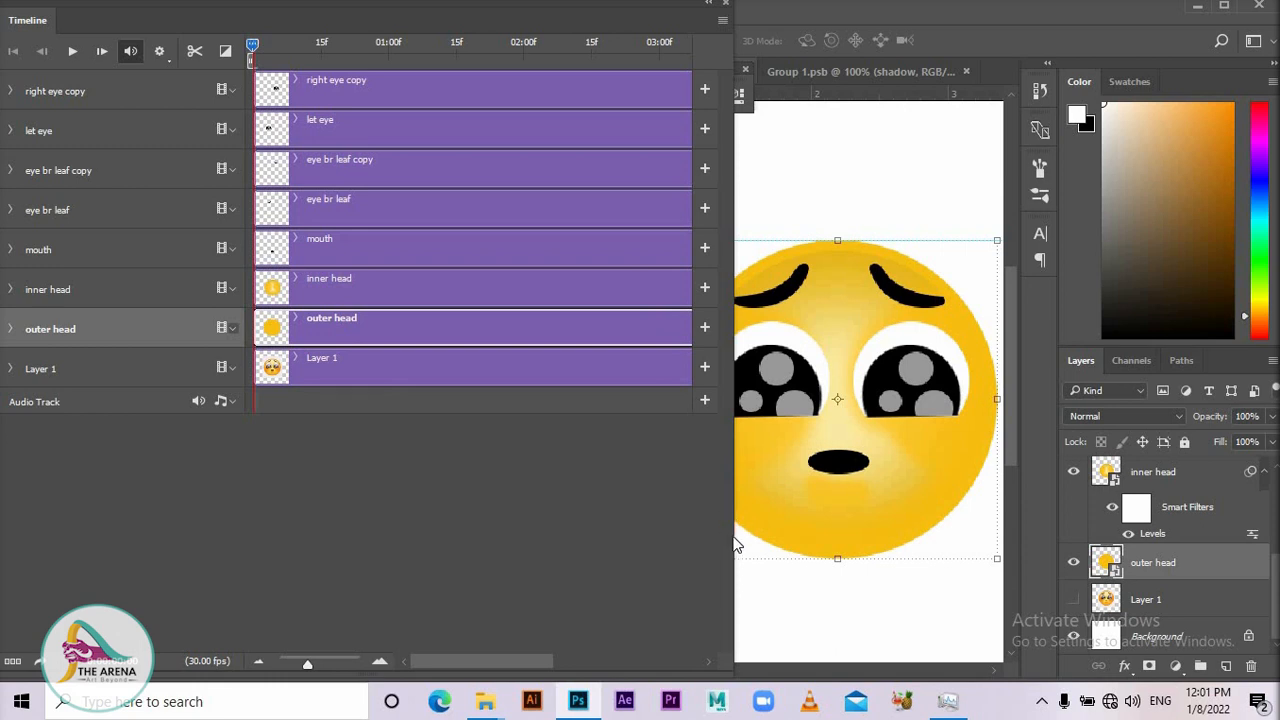
pyautogui.moveTo(735, 545); pyautogui.dragTo(665, 548)
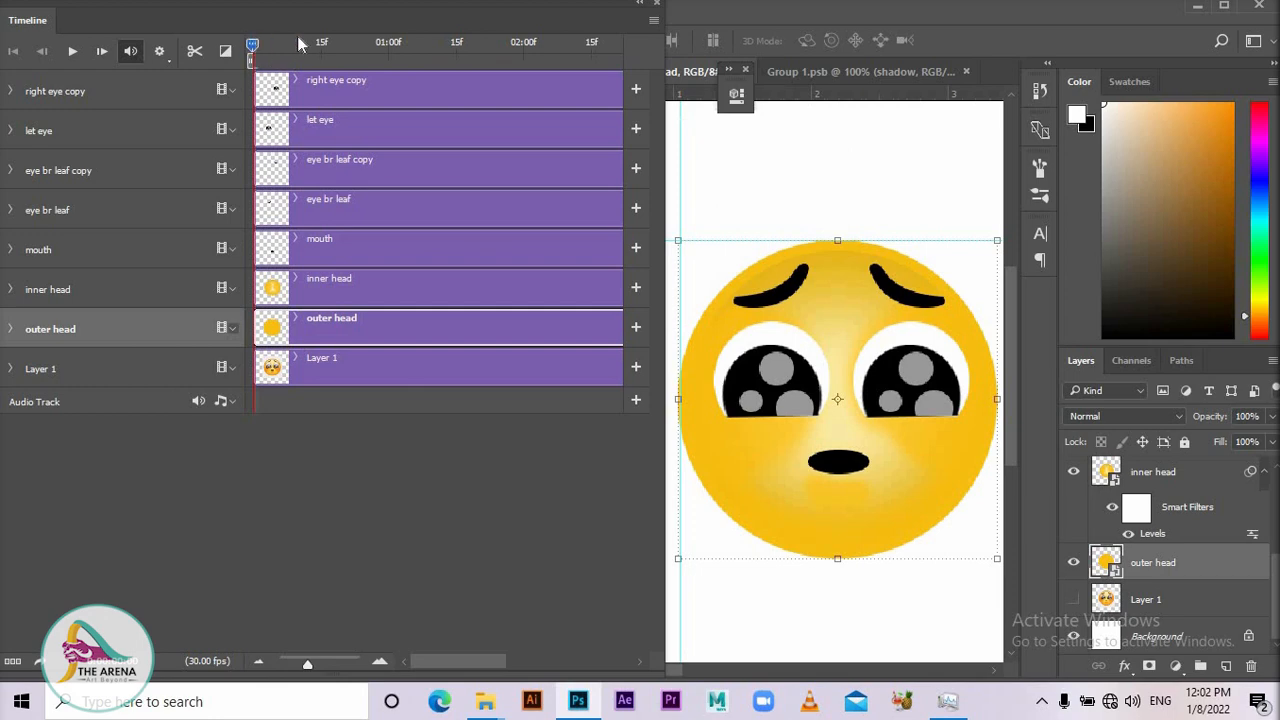
# - Zoom the timeline out to its full duration and scrub the playhead to the end and back to the start
pyautogui.moveTo(306, 663); pyautogui.dragTo(340, 663)
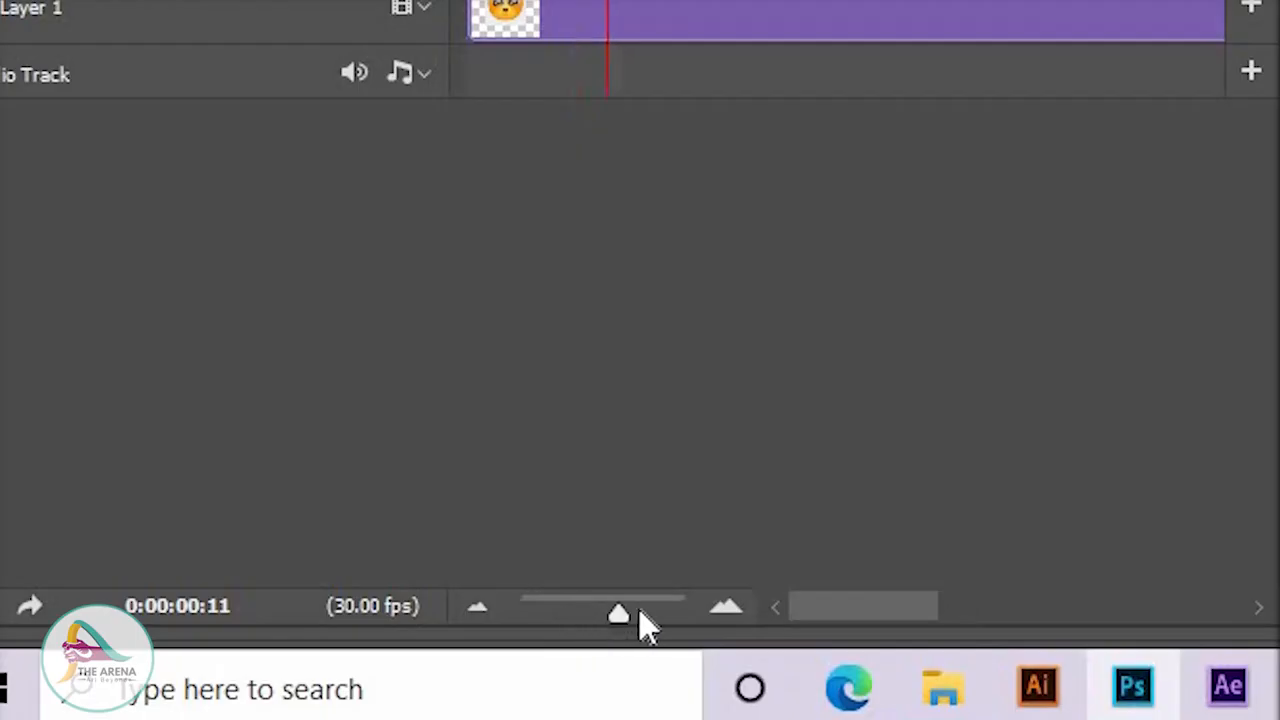
pyautogui.moveTo(639, 609); pyautogui.dragTo(553, 616)
pyautogui.moveTo(295, 667); pyautogui.dragTo(293, 664)
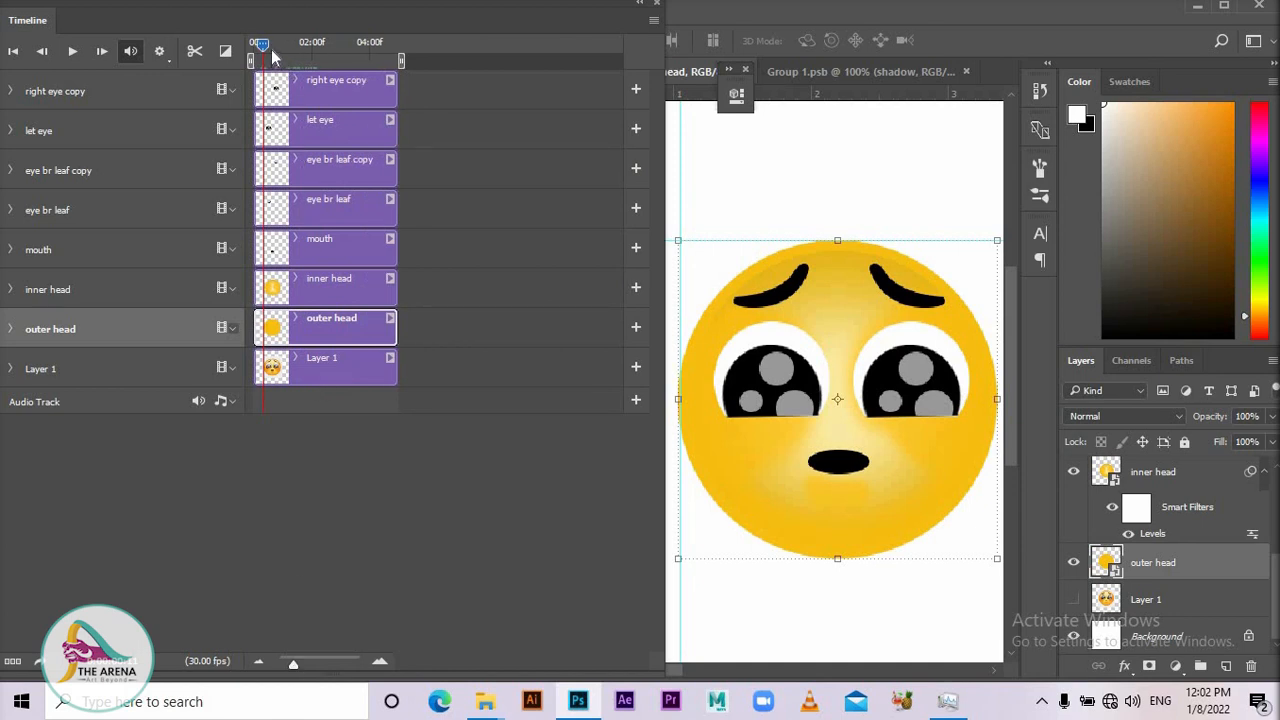
pyautogui.moveTo(271, 53); pyautogui.dragTo(399, 93)
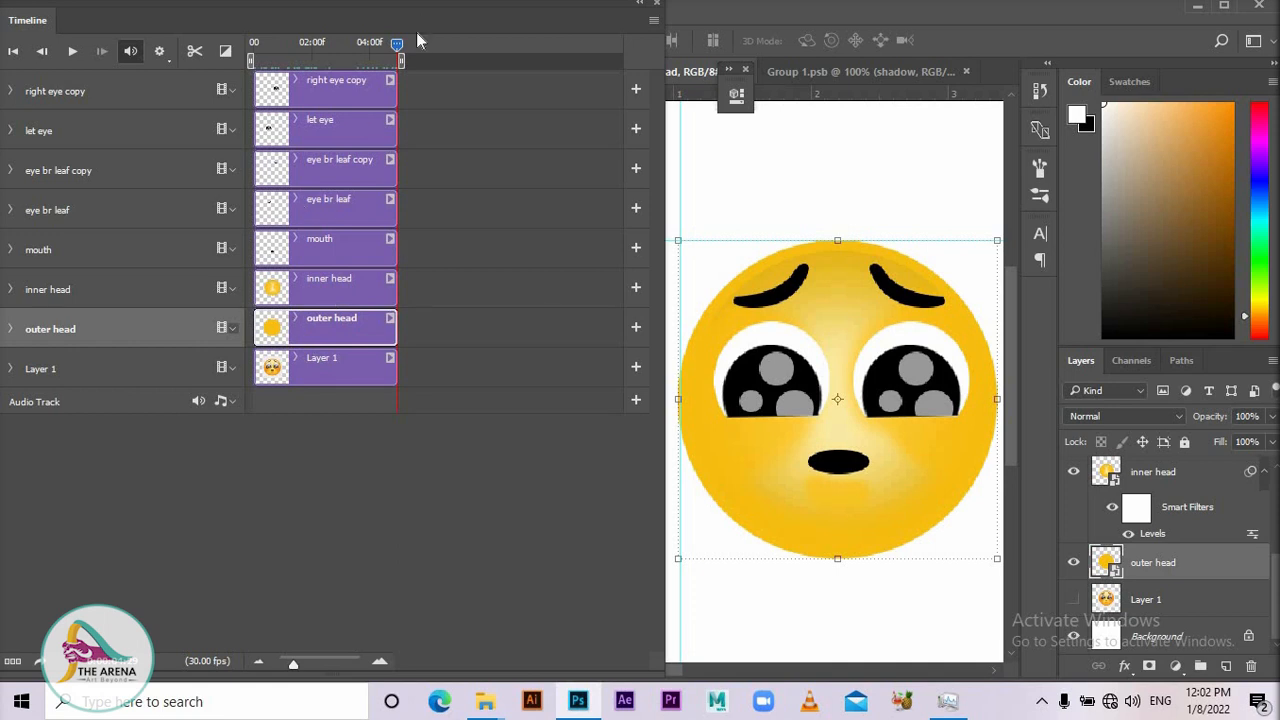
pyautogui.moveTo(405, 42); pyautogui.dragTo(225, 46)
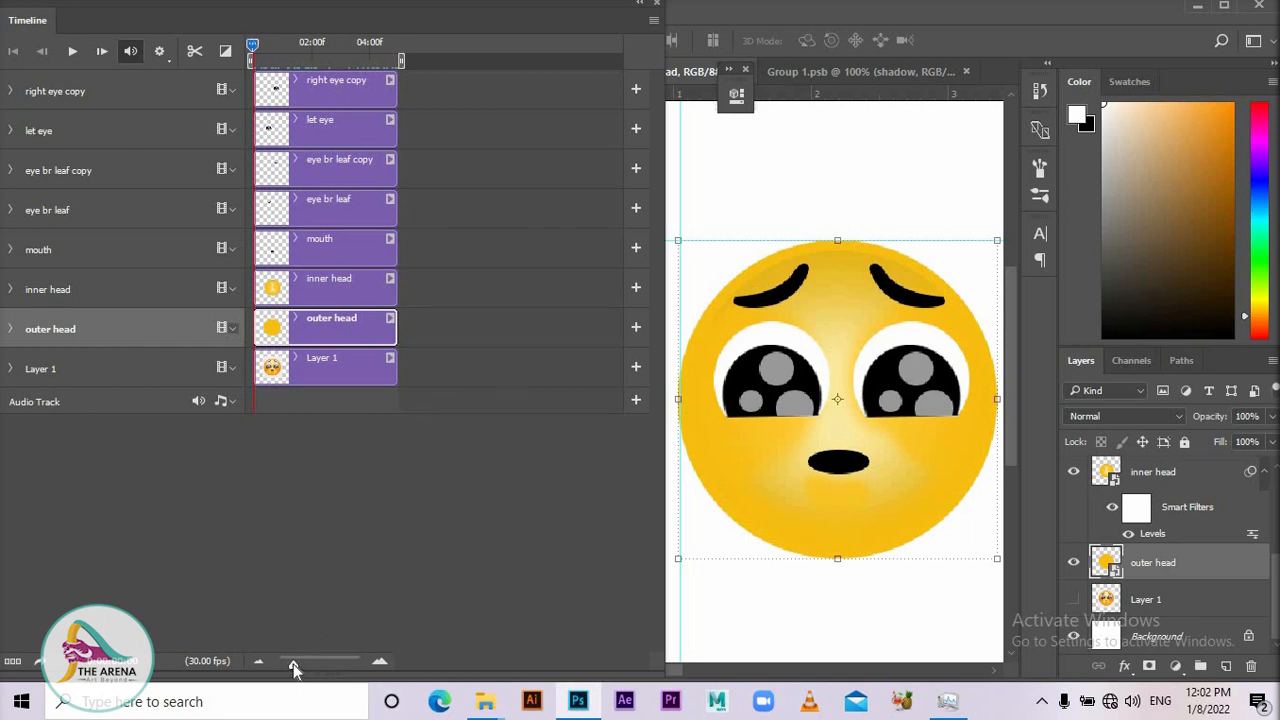
# - Zoom the timeline in to single frames, place the playhead at 05f and expand the right eye copy track's properties
pyautogui.moveTo(291, 667); pyautogui.dragTo(323, 666)
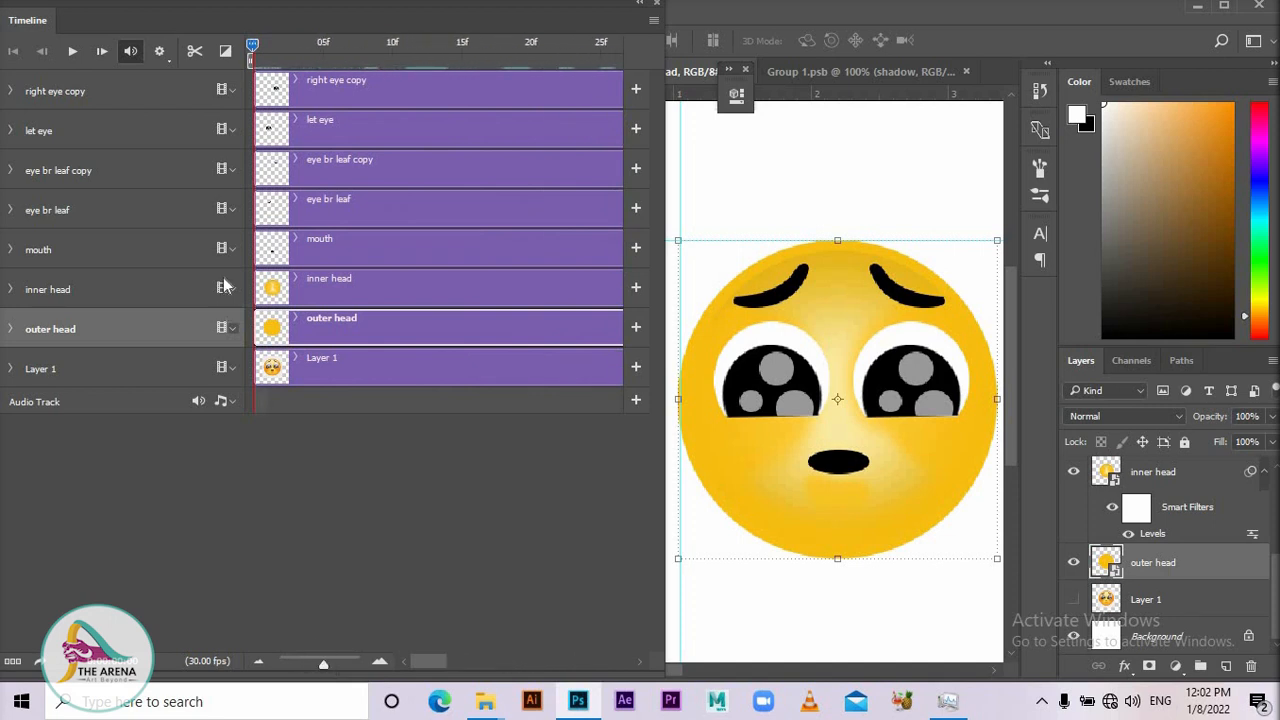
pyautogui.moveTo(256, 52); pyautogui.dragTo(320, 57)
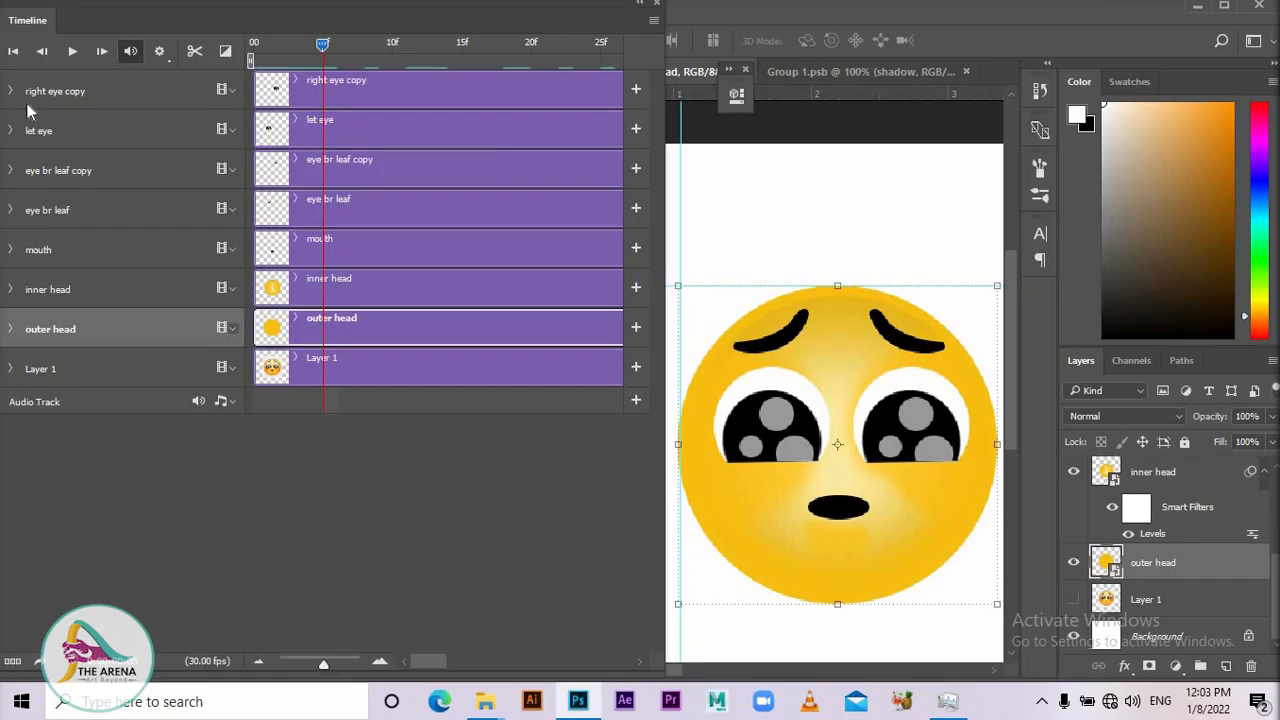
pyautogui.click(10, 91)
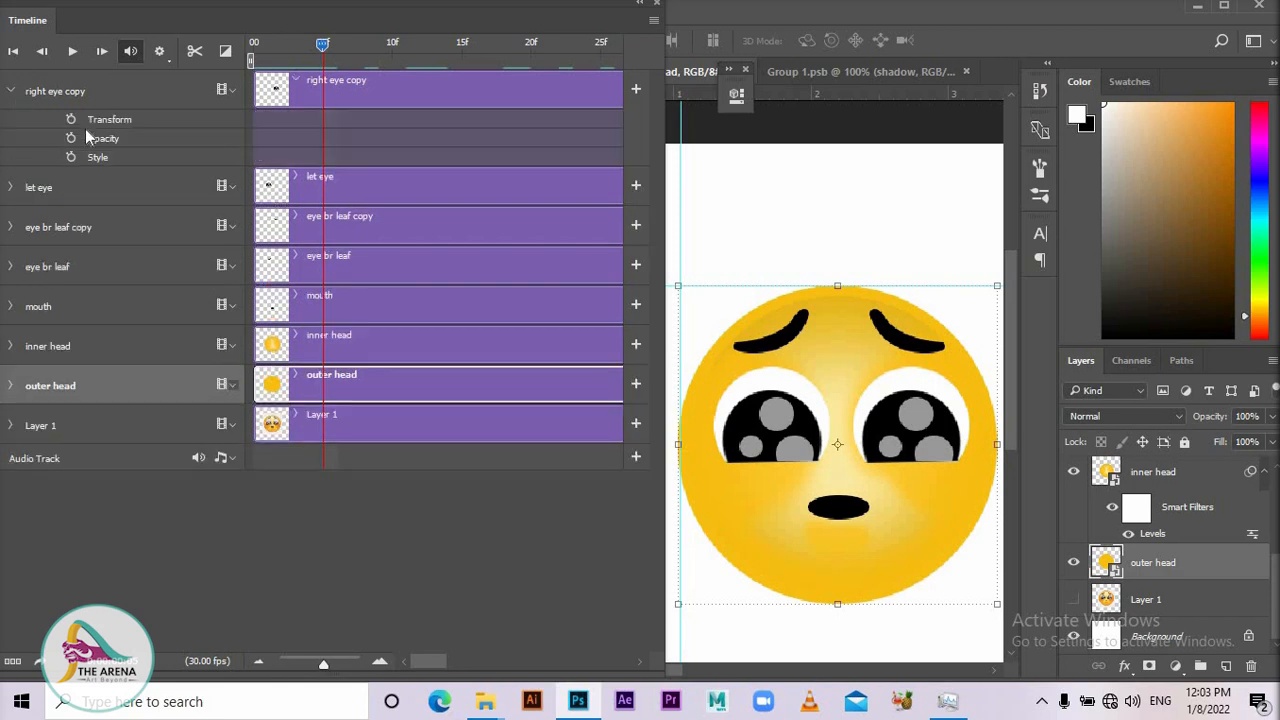
# - Enable Transform keyframes at 05f on the right eye copy, let eye, eye br leaf copy and eye br leaf tracks
pyautogui.click(11, 188)
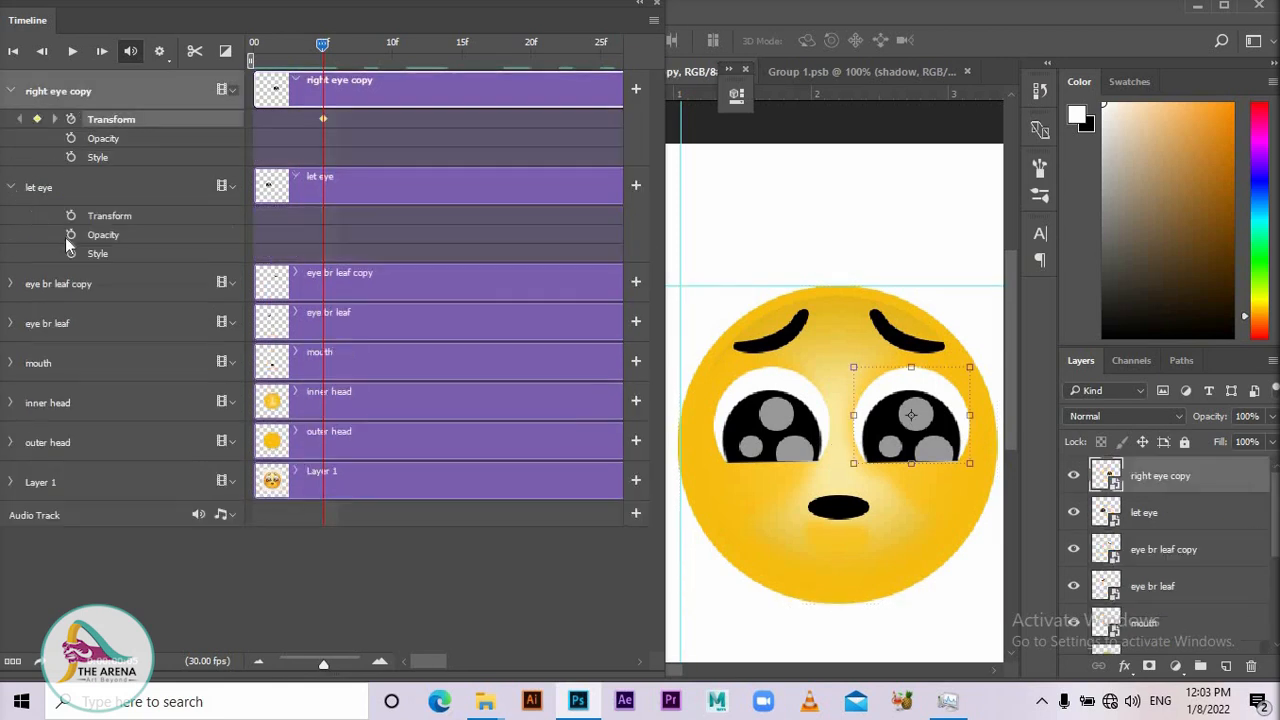
pyautogui.click(70, 218)
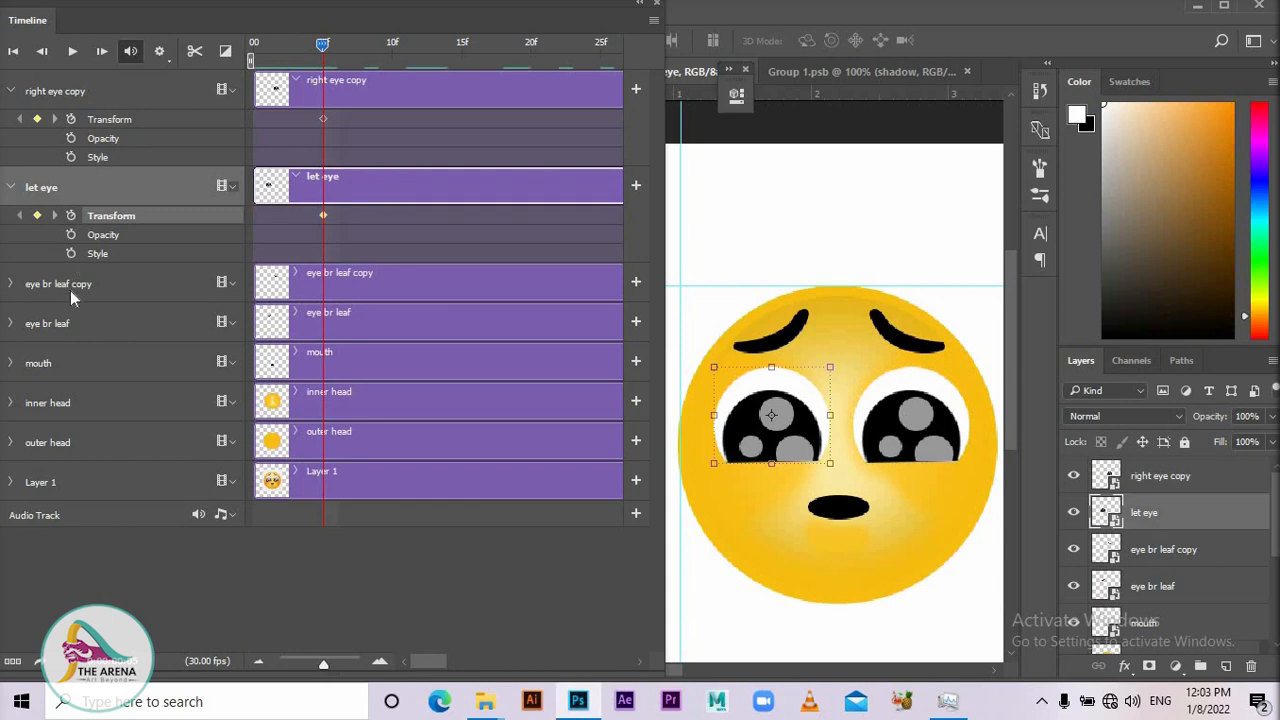
pyautogui.click(12, 286)
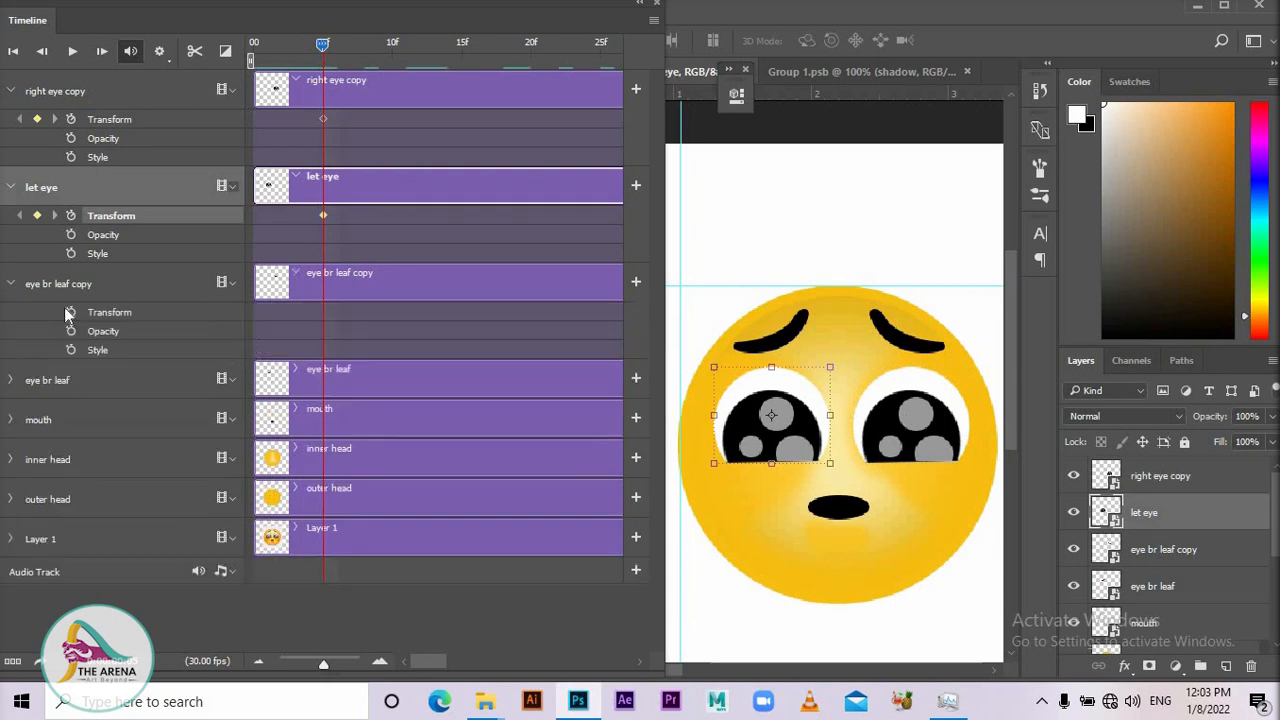
pyautogui.click(70, 312)
pyautogui.click(11, 381)
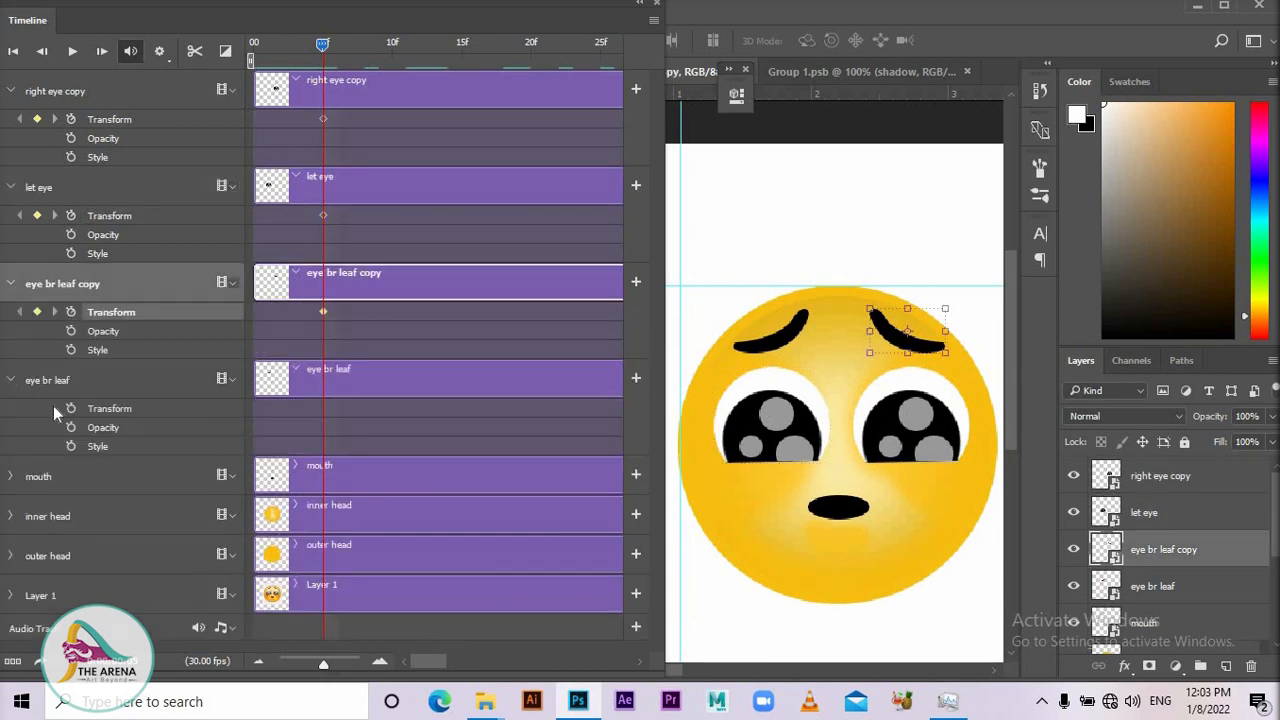
pyautogui.click(70, 408)
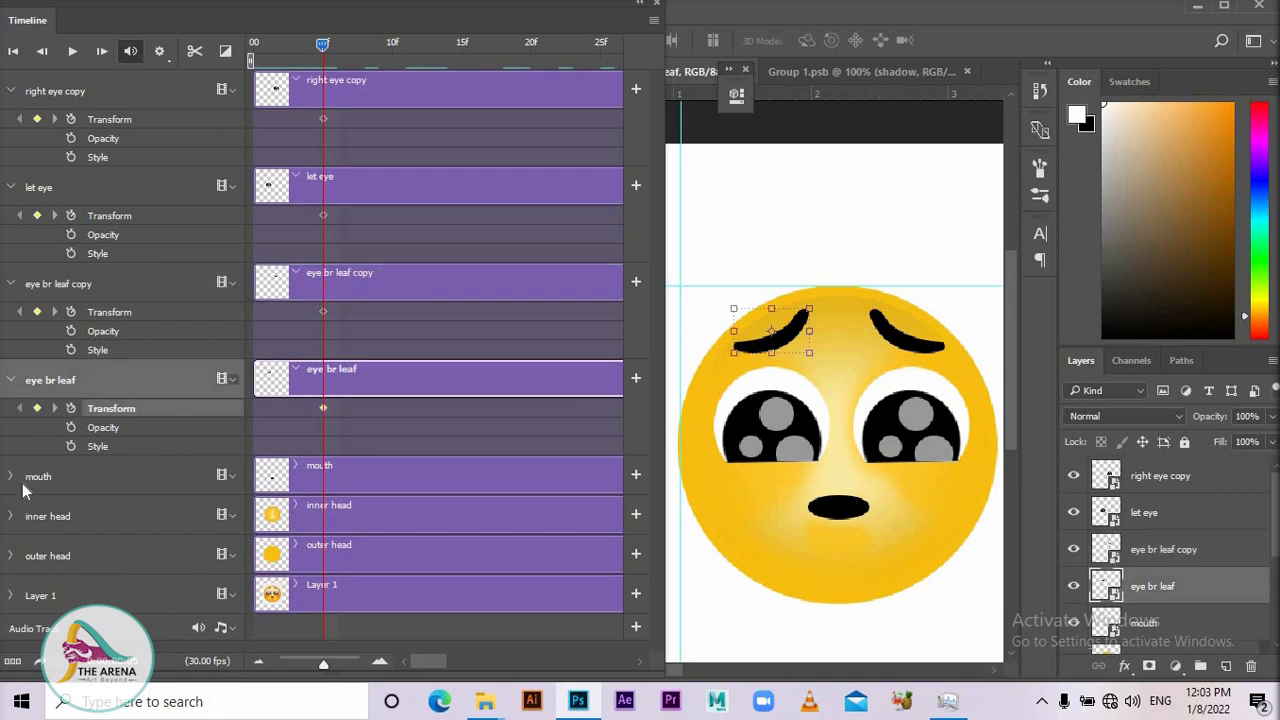
# - Expand the mouth and inner head tracks and enable a Transform keyframe on each at 05f
pyautogui.click(10, 477)
pyautogui.click(70, 505)
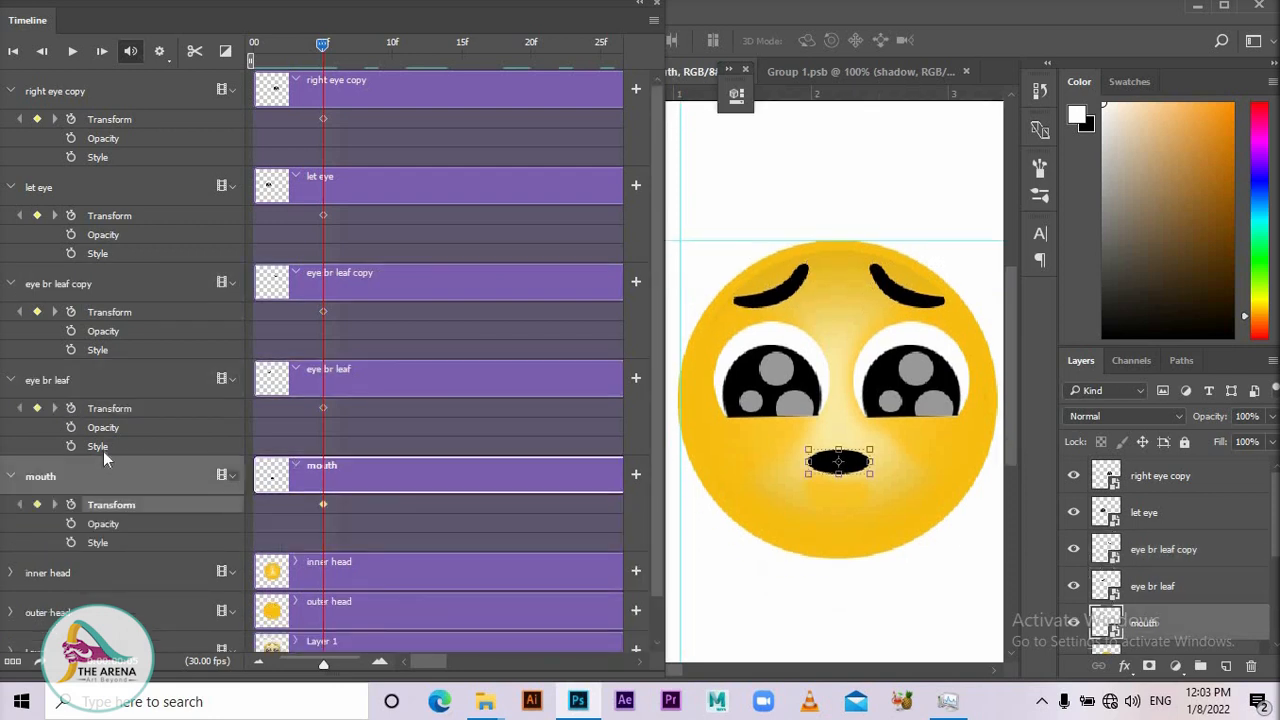
pyautogui.scroll(-1, 103, 451)
pyautogui.click(11, 528)
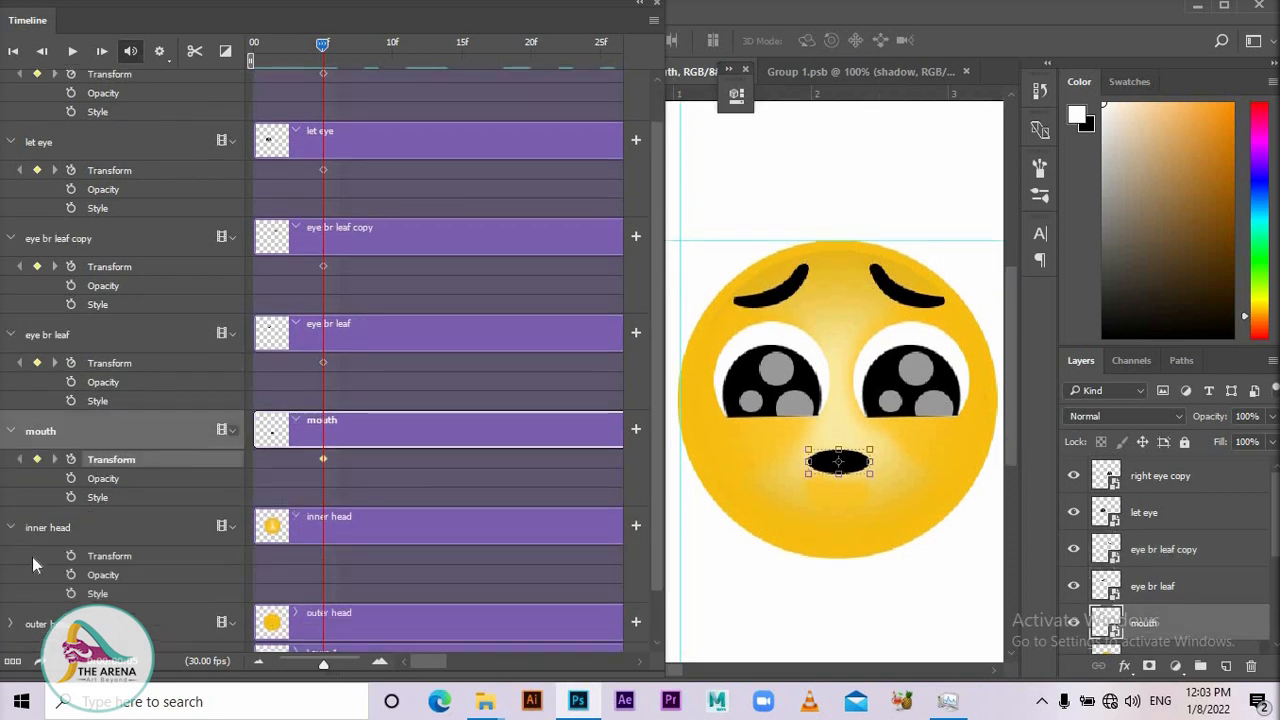
pyautogui.click(72, 555)
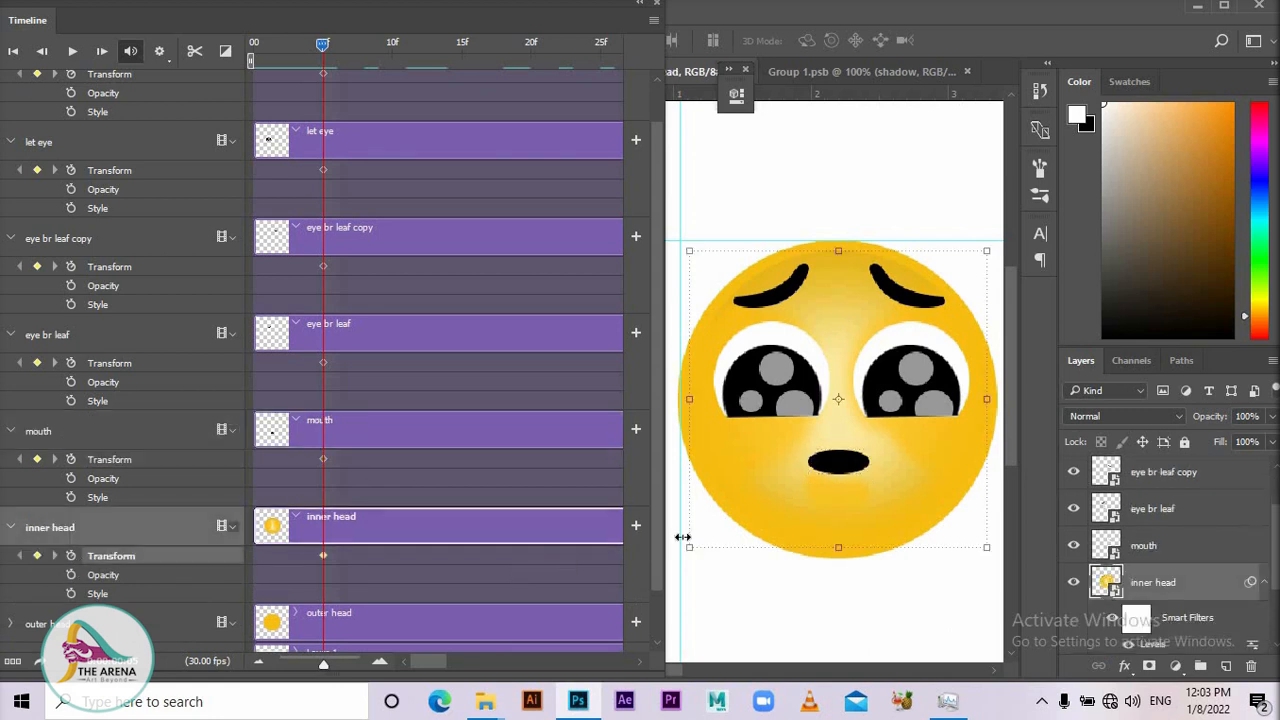
# - Delete Layer 1, expand the outer head track and enable its Transform keyframe at 05f
pyautogui.scroll(-1, 657, 610)
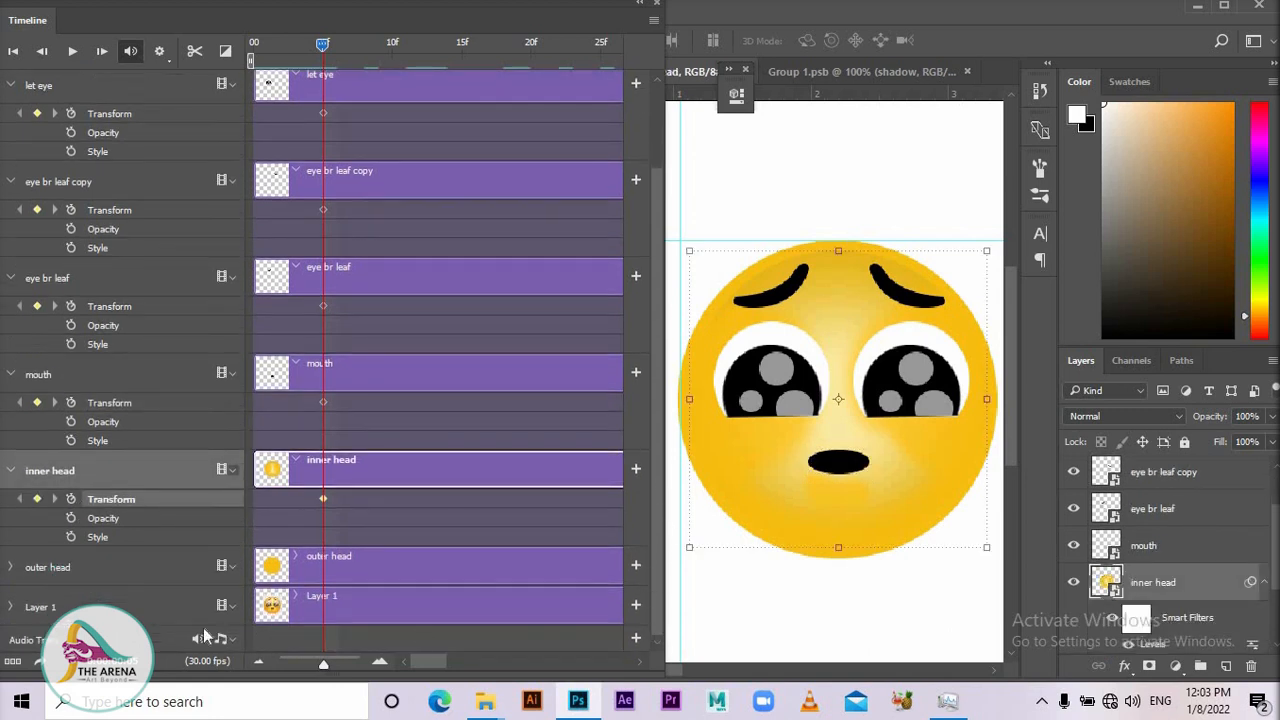
pyautogui.click(11, 606)
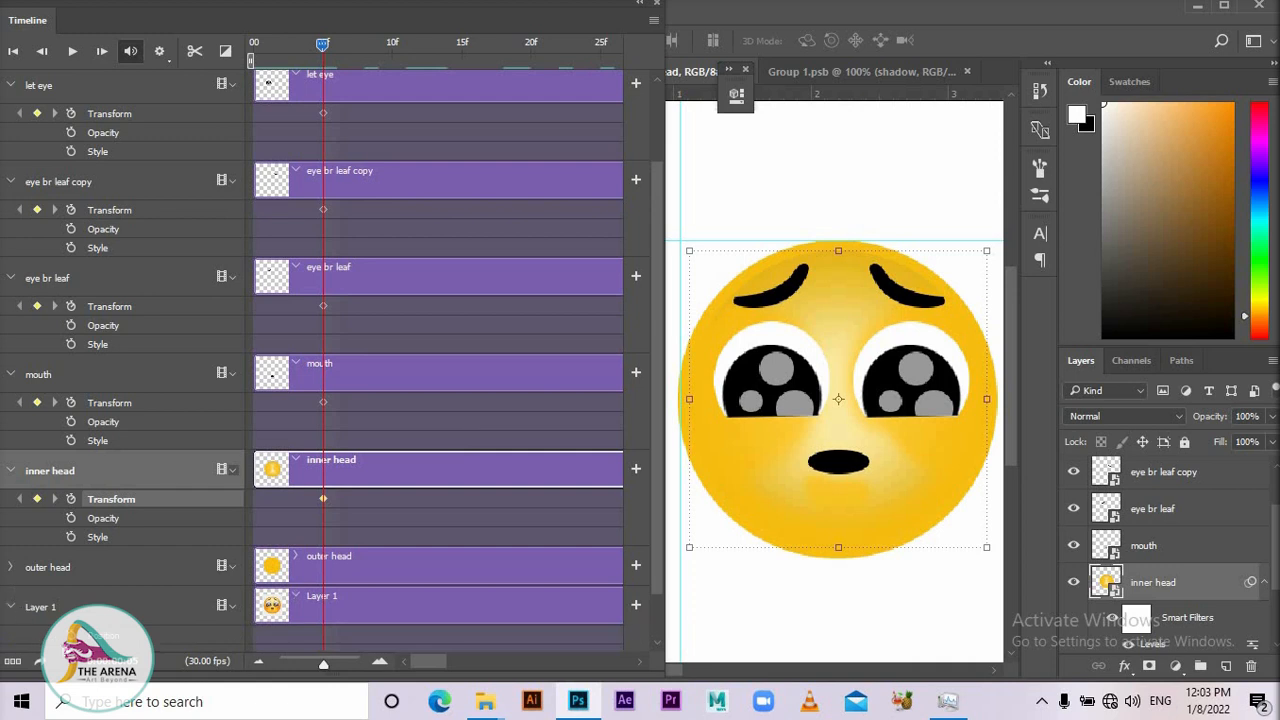
pyautogui.scroll(-1, 108, 622)
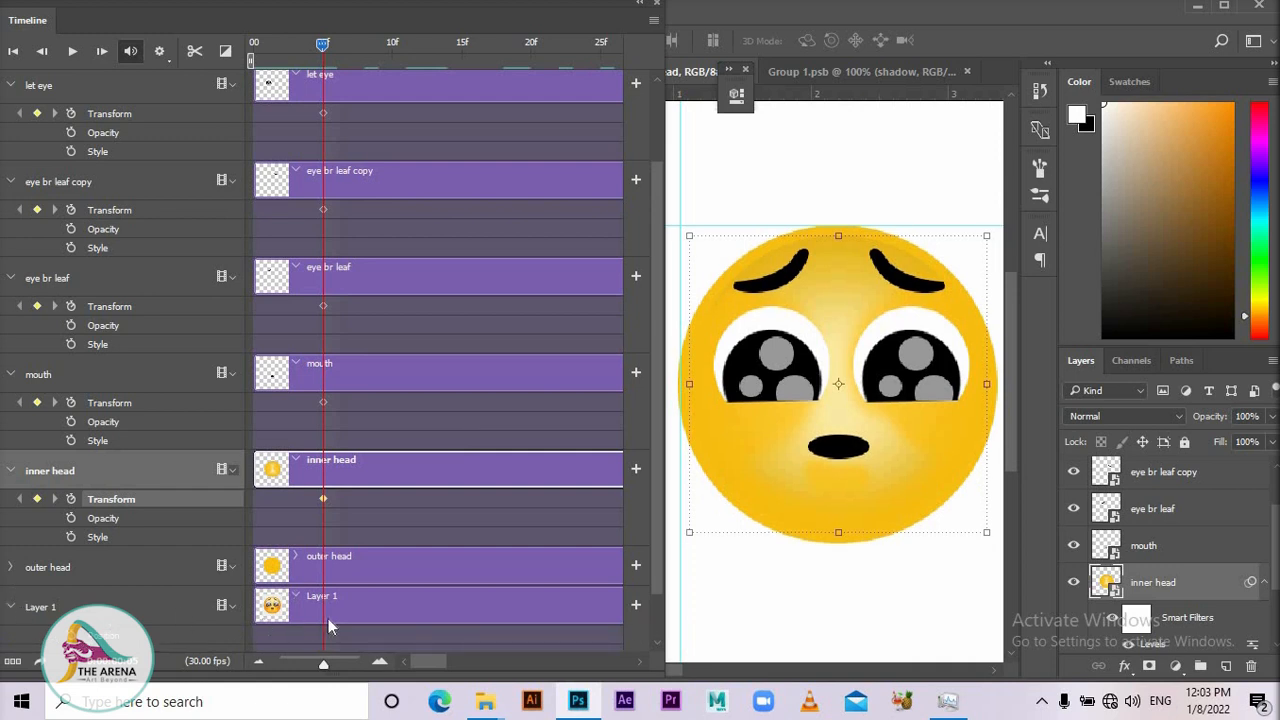
pyautogui.click(12, 607)
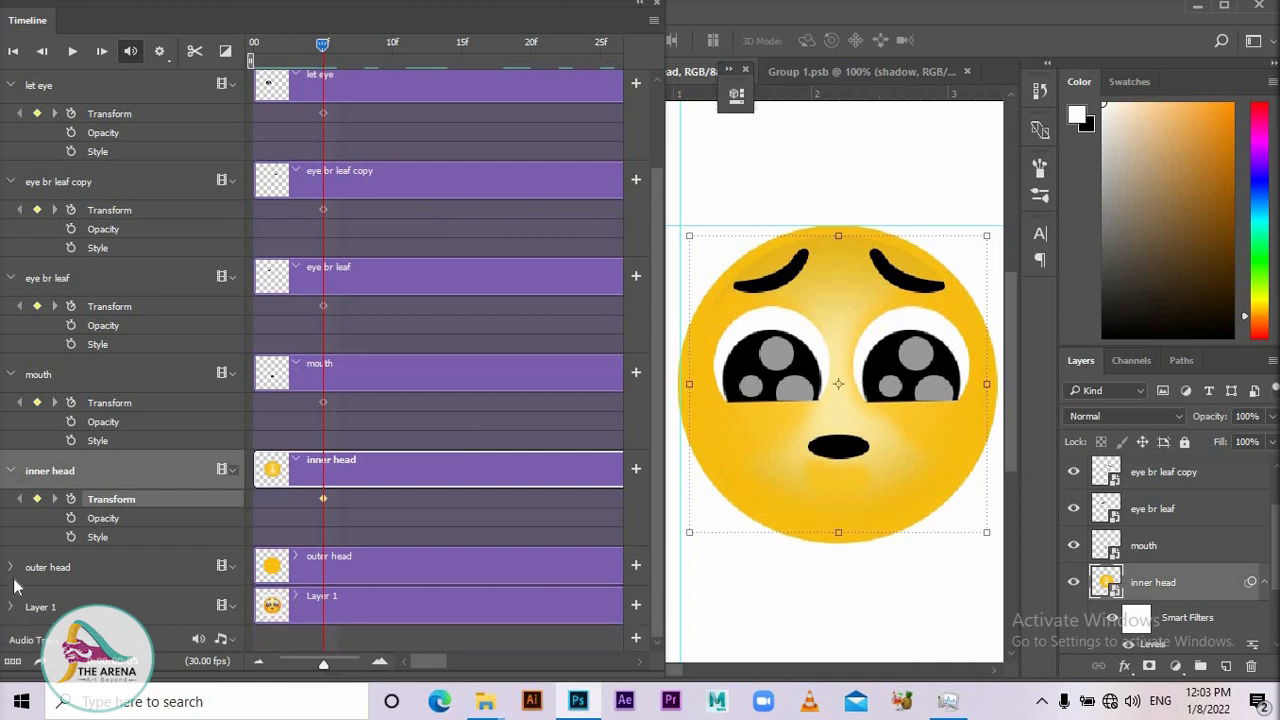
pyautogui.click(10, 567)
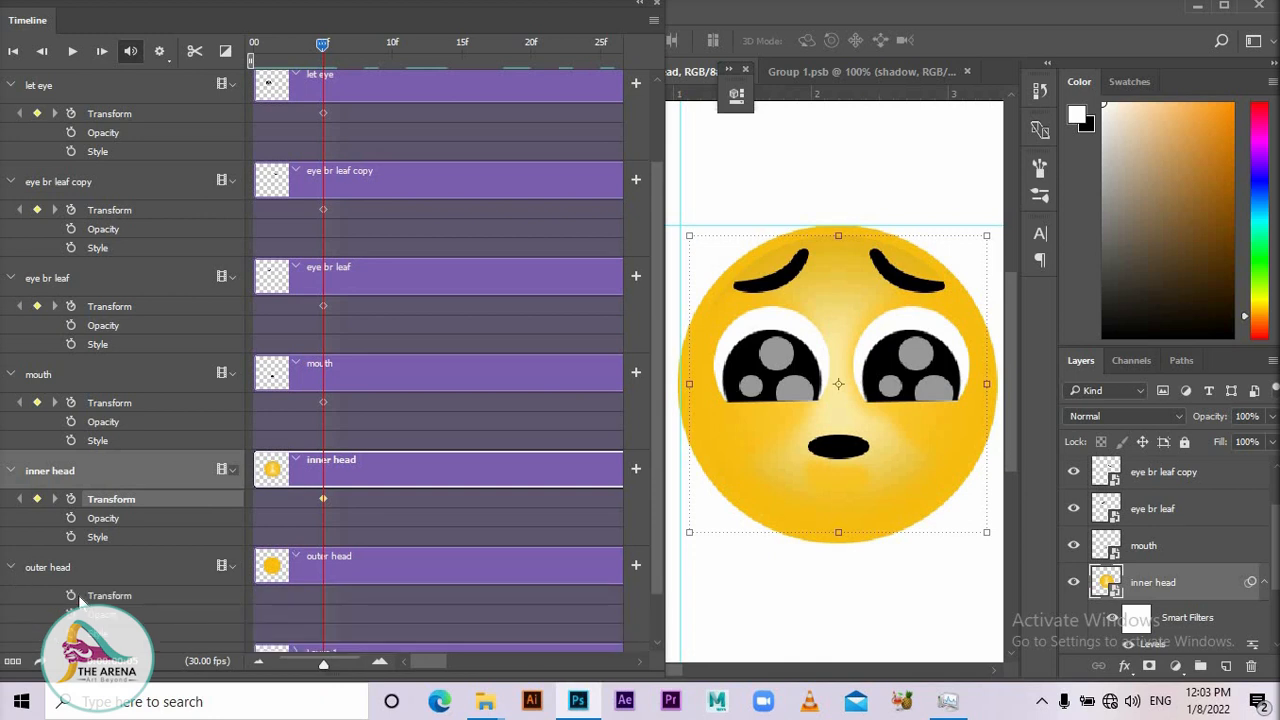
pyautogui.click(73, 598)
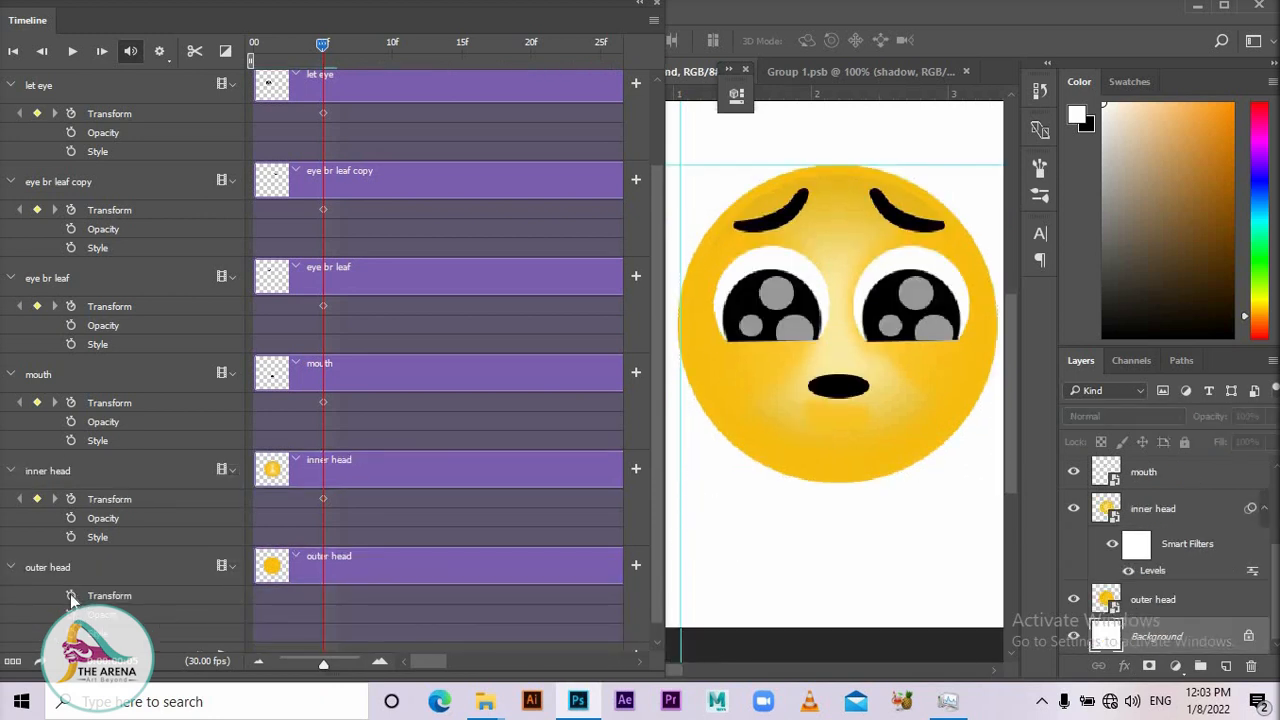
pyautogui.click(71, 597)
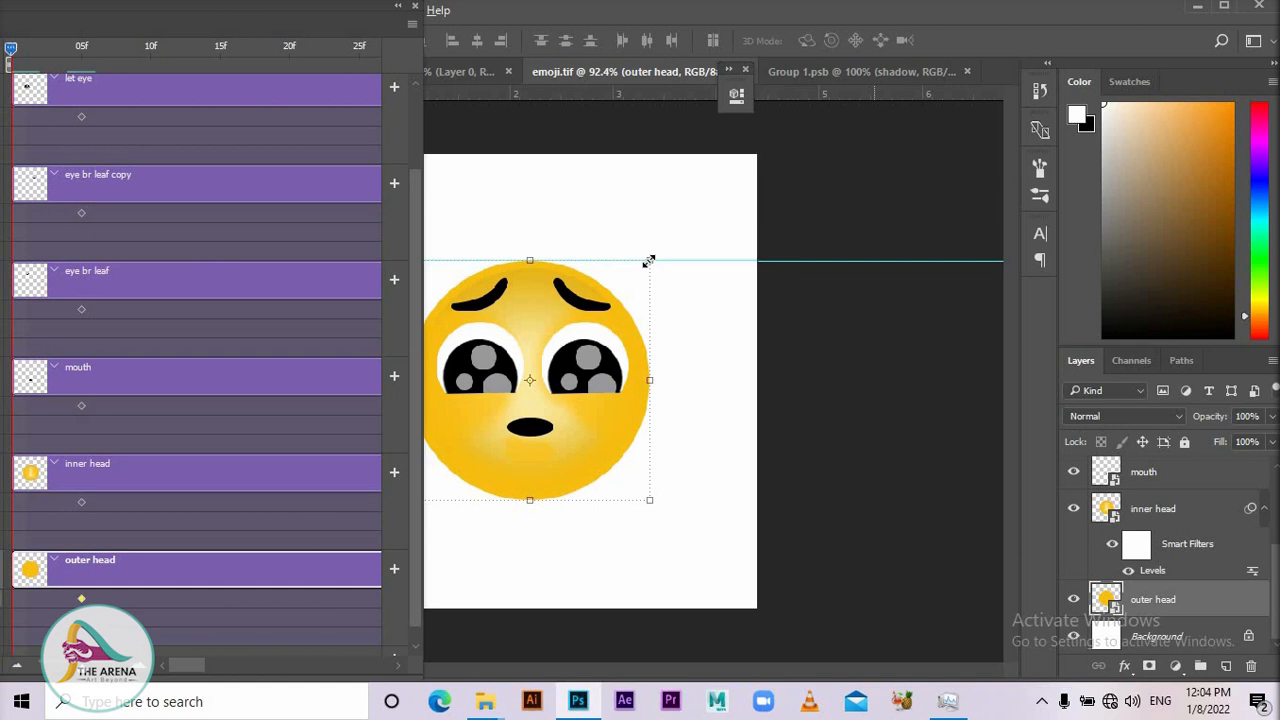
# - At frame 00, select all the emoji layers and scale them together about their centre to less than half size
pyautogui.click(649, 261)
pyautogui.moveTo(729, 157); pyautogui.dragTo(365, 550)
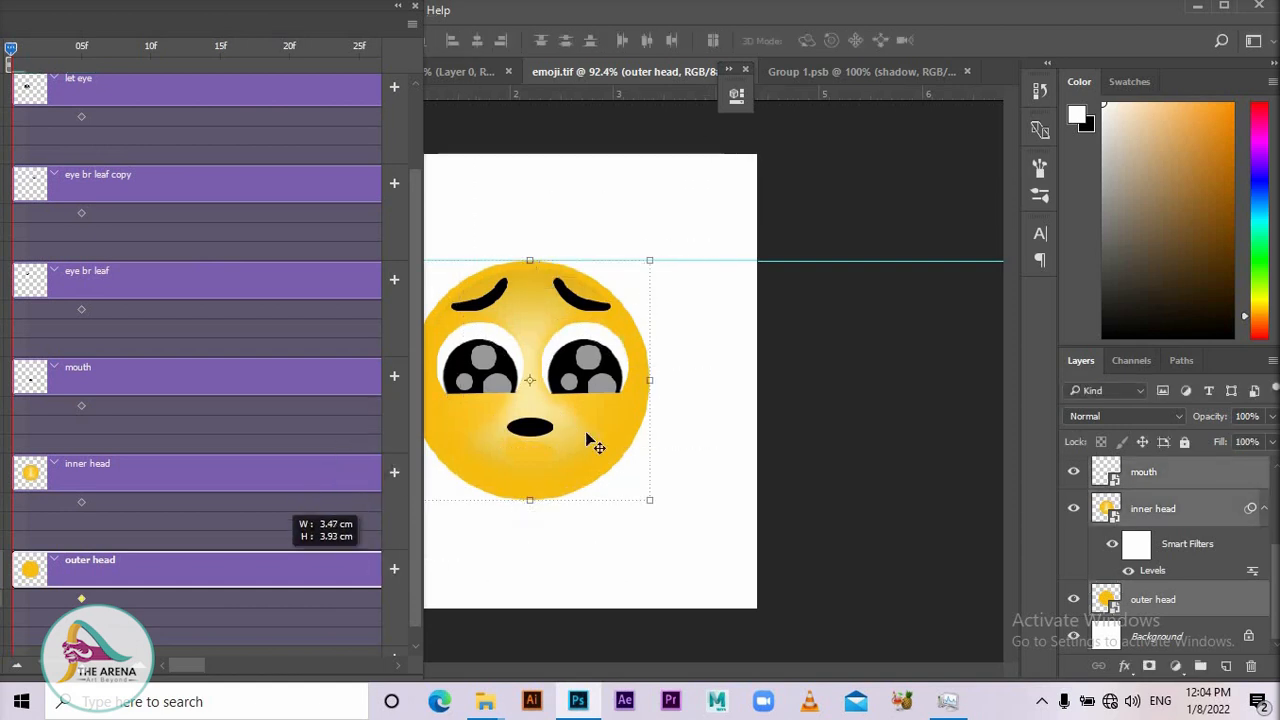
pyautogui.click(646, 280)
pyautogui.click(667, 290)
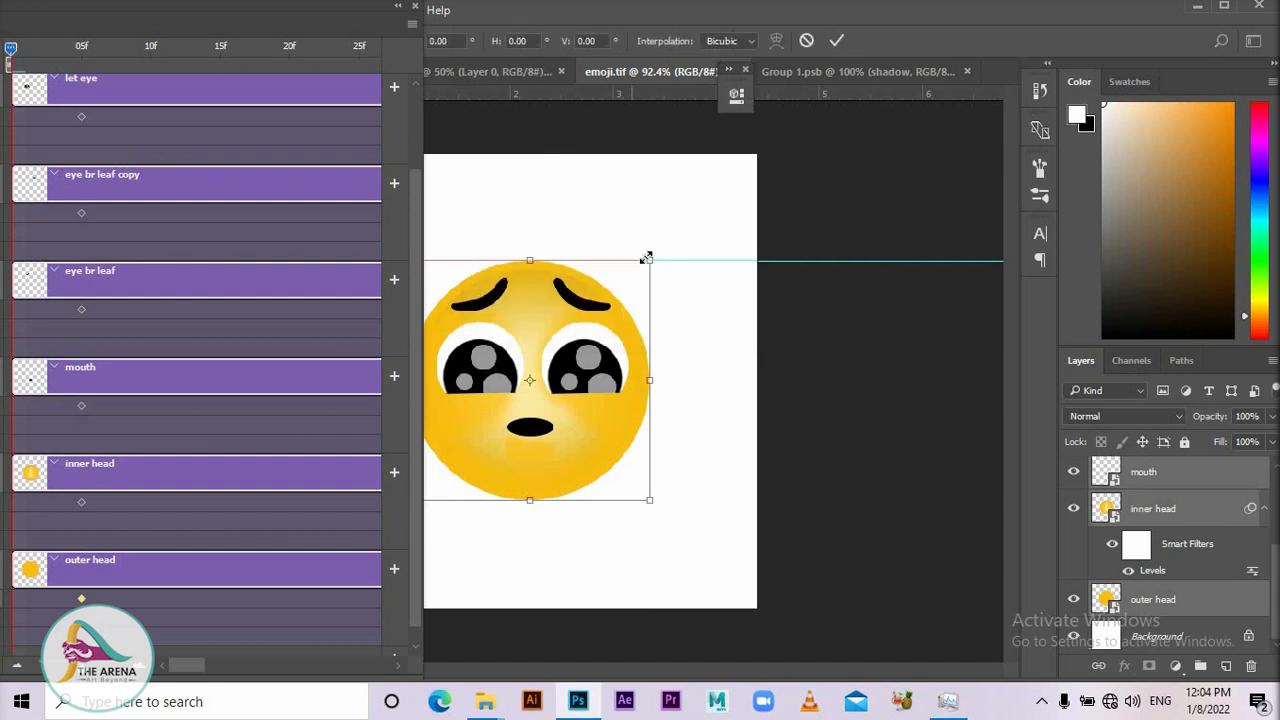
pyautogui.moveTo(643, 274); pyautogui.dragTo(583, 333)
pyautogui.press('Return')
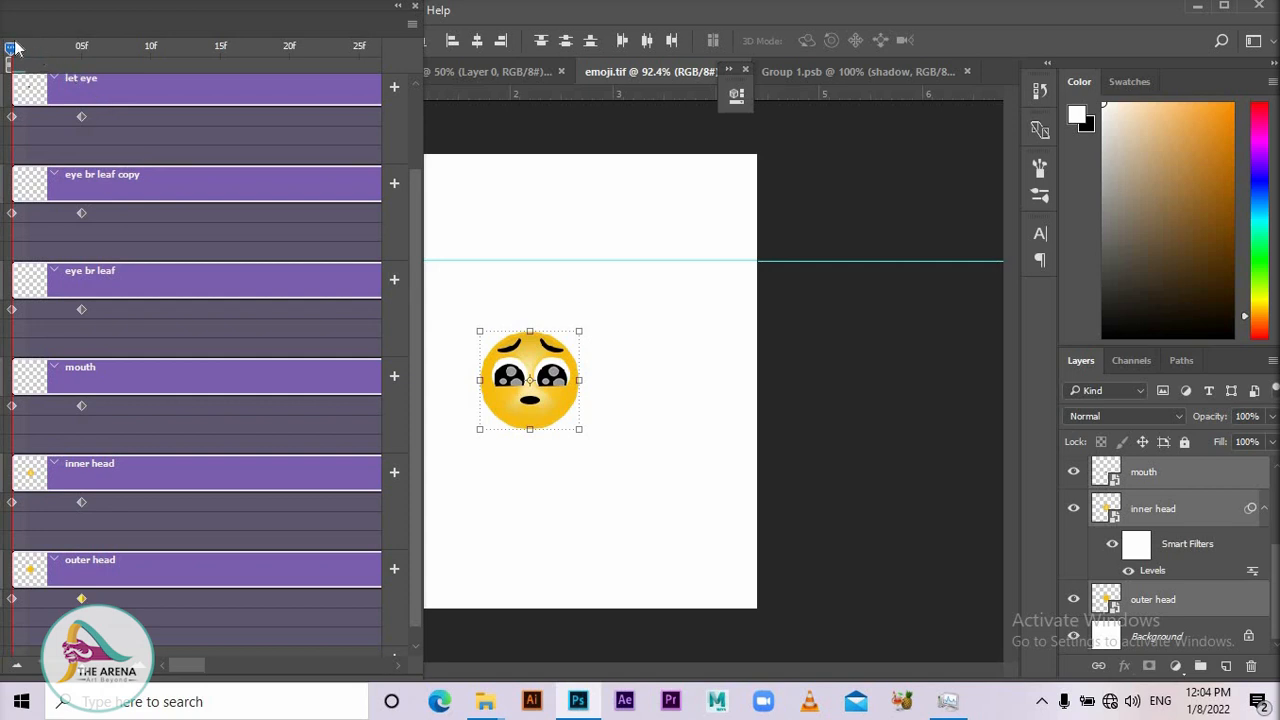
# - Scrub and play the first frames of the timeline to preview the emoji's scaling animation
pyautogui.moveTo(26, 47)
pyautogui.mouseDown()
pyautogui.moveTo(82, 50)
pyautogui.moveTo(40, 68)
pyautogui.mouseUp()
pyautogui.moveTo(114, 28); pyautogui.dragTo(360, 20)
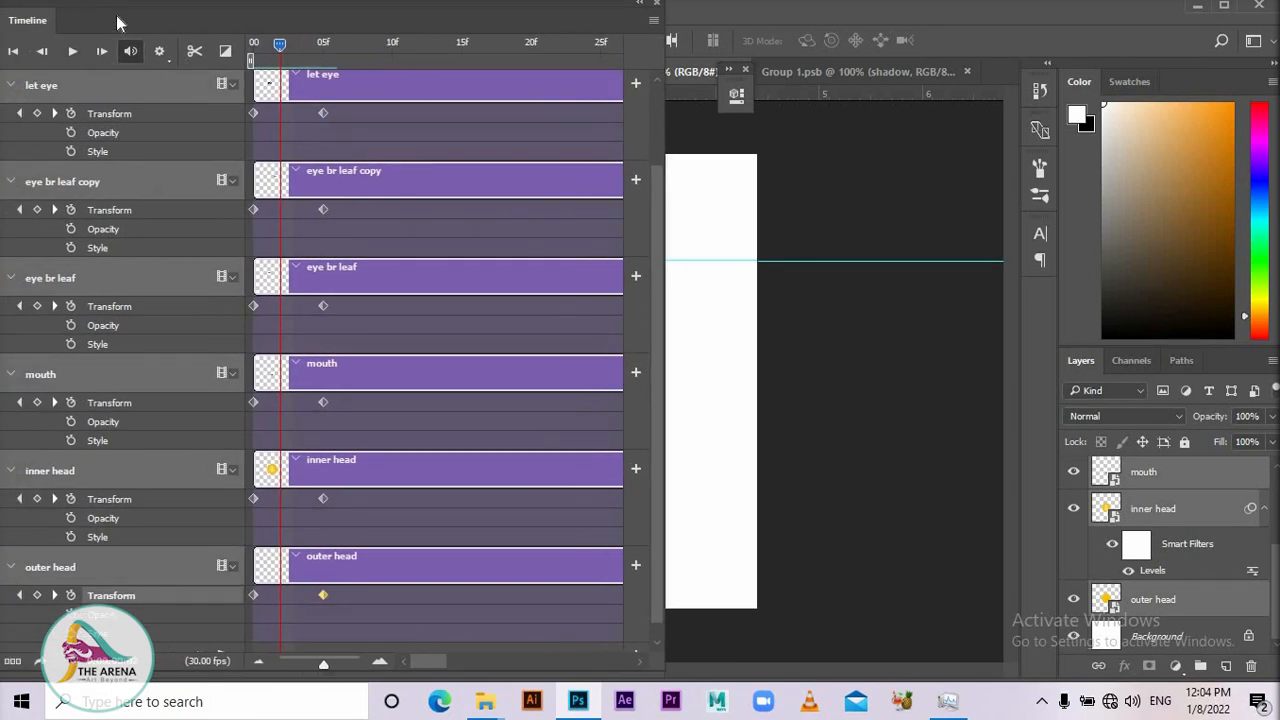
pyautogui.moveTo(117, 22); pyautogui.dragTo(0, 22)
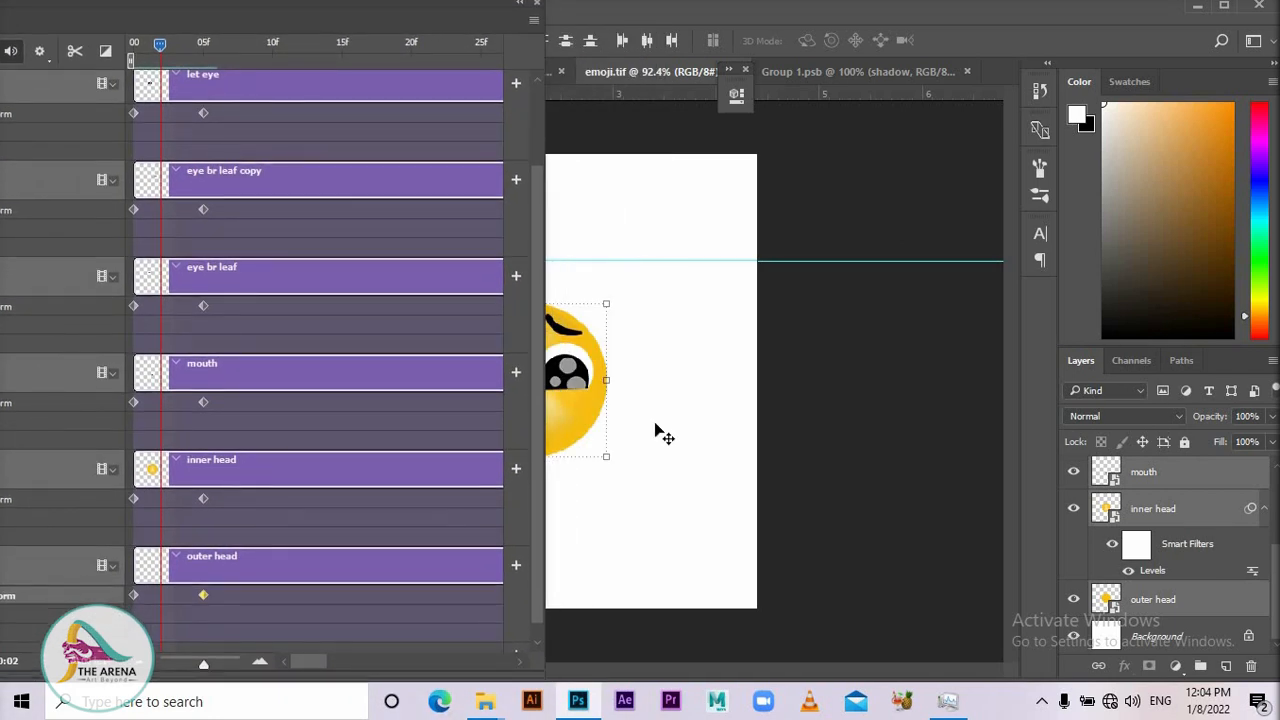
pyautogui.press('space')
pyautogui.press('space')
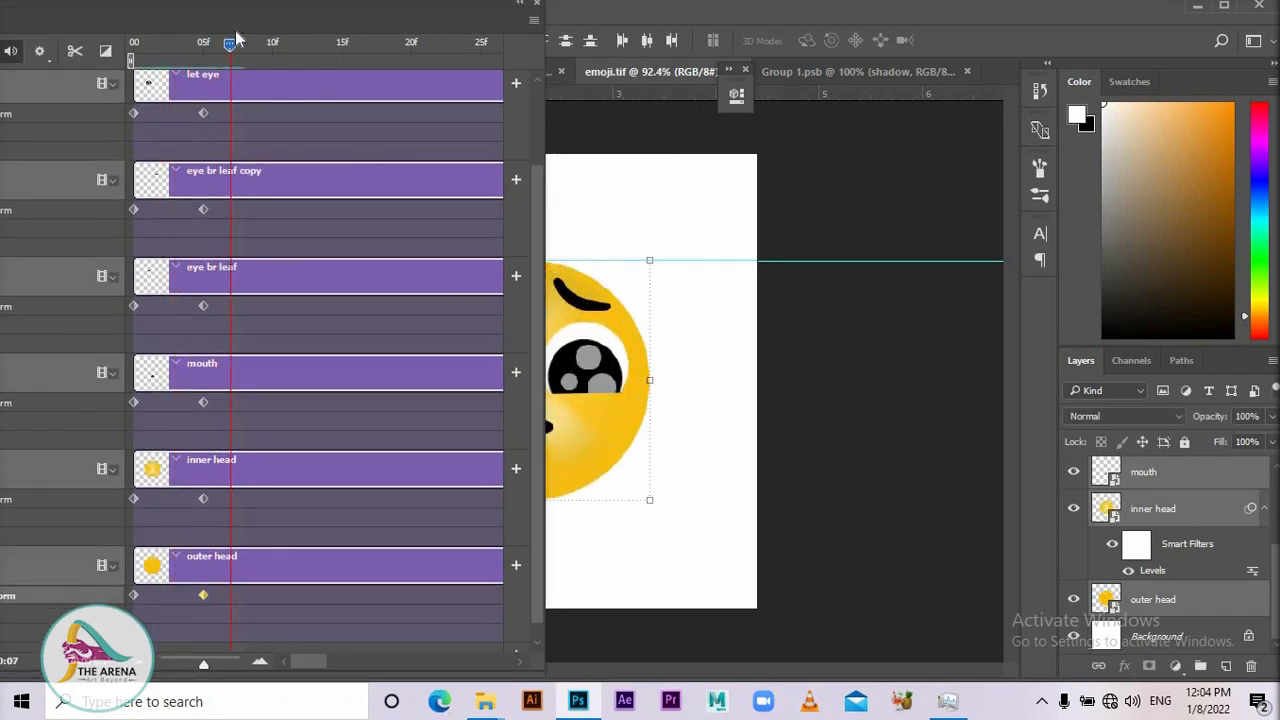
pyautogui.press('space')
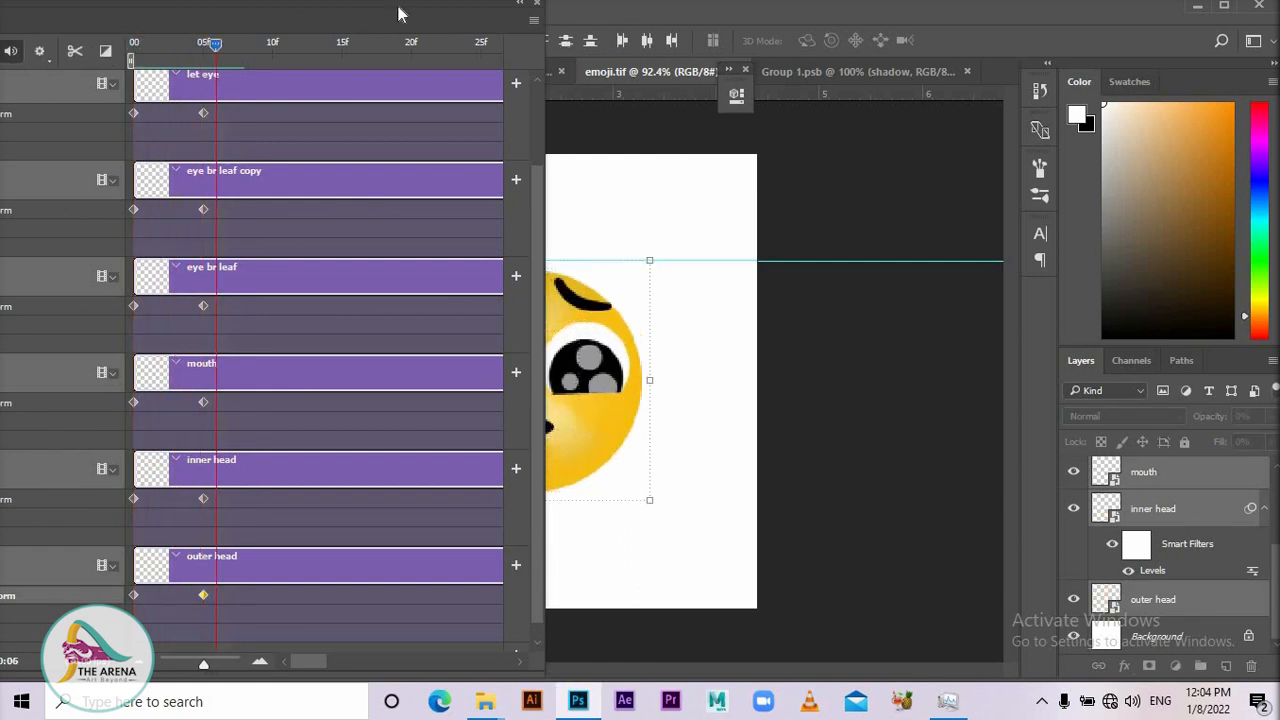
pyautogui.press('space')
# - Move the floating Timeline to the other side of the emoji, clear of its face, and return the playhead to 00
pyautogui.moveTo(320, 17); pyautogui.dragTo(579, 56)
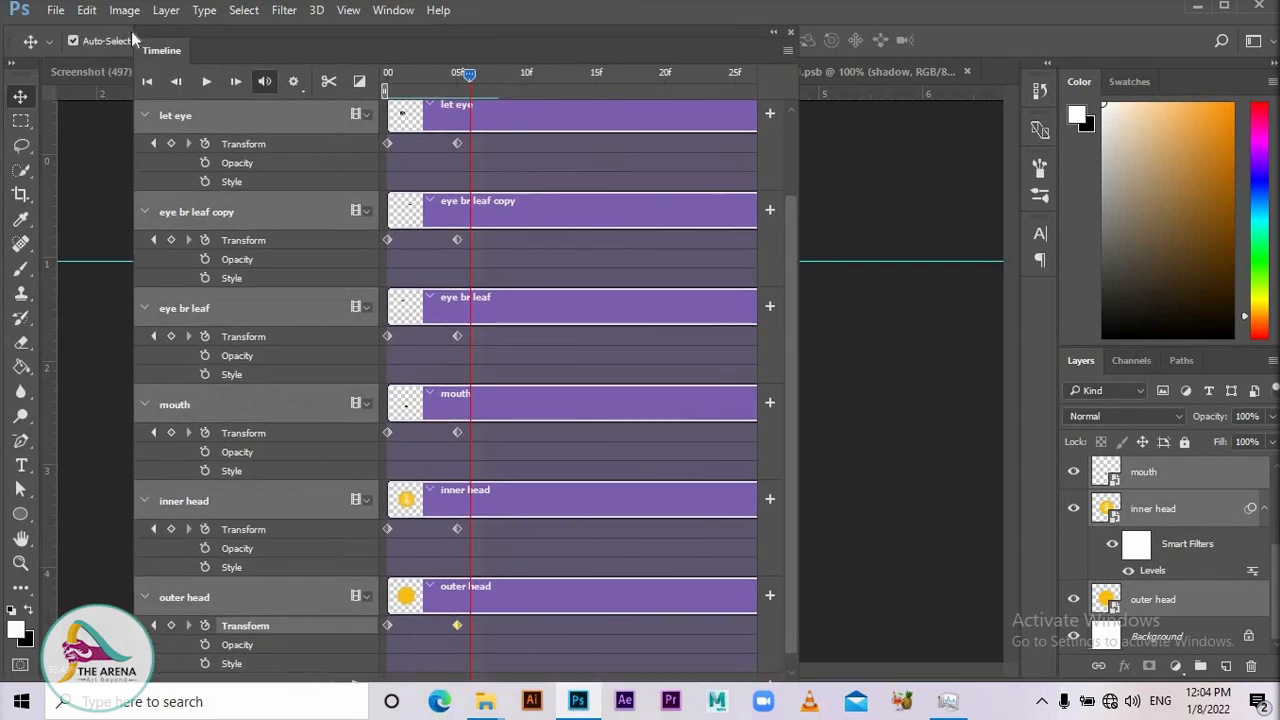
pyautogui.moveTo(140, 28); pyautogui.dragTo(714, 28)
pyautogui.moveTo(1045, 75); pyautogui.dragTo(1031, 75)
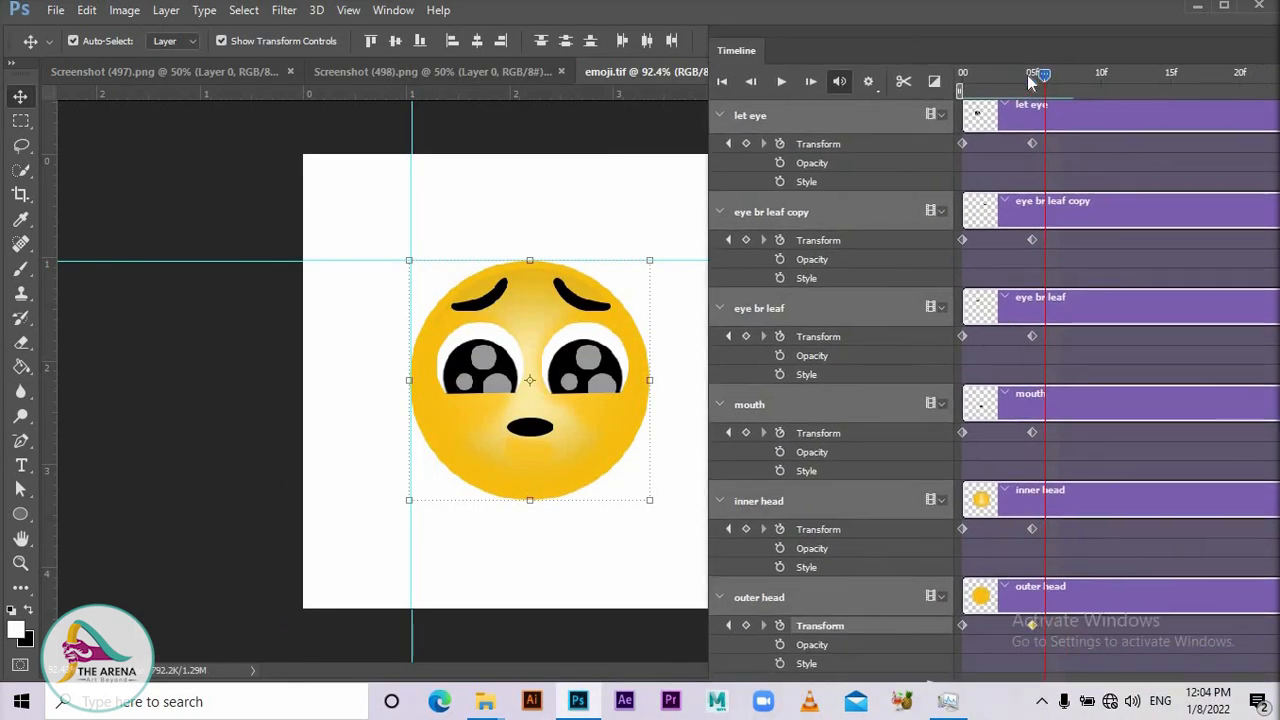
pyautogui.moveTo(960, 92); pyautogui.dragTo(962, 94)
# - Replay and scrub the animation between 00 and 05f several times to check how the emoji scales
pyautogui.press('space')
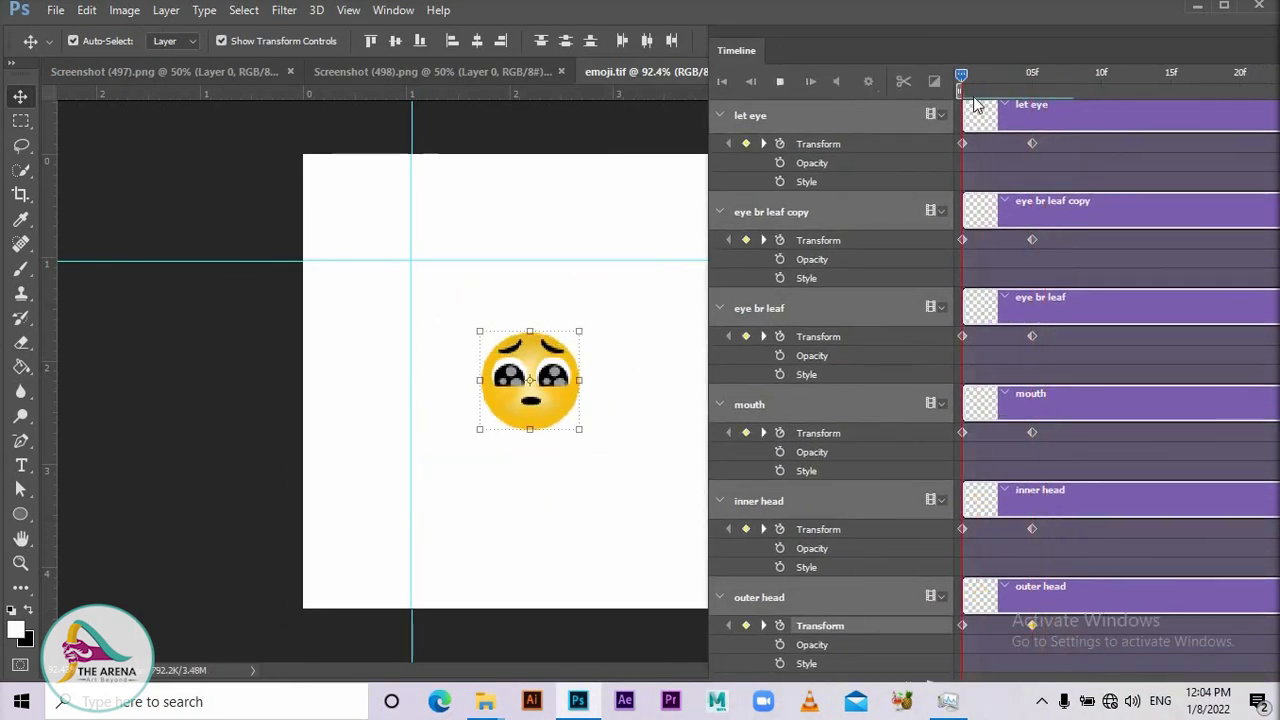
pyautogui.click(1037, 78)
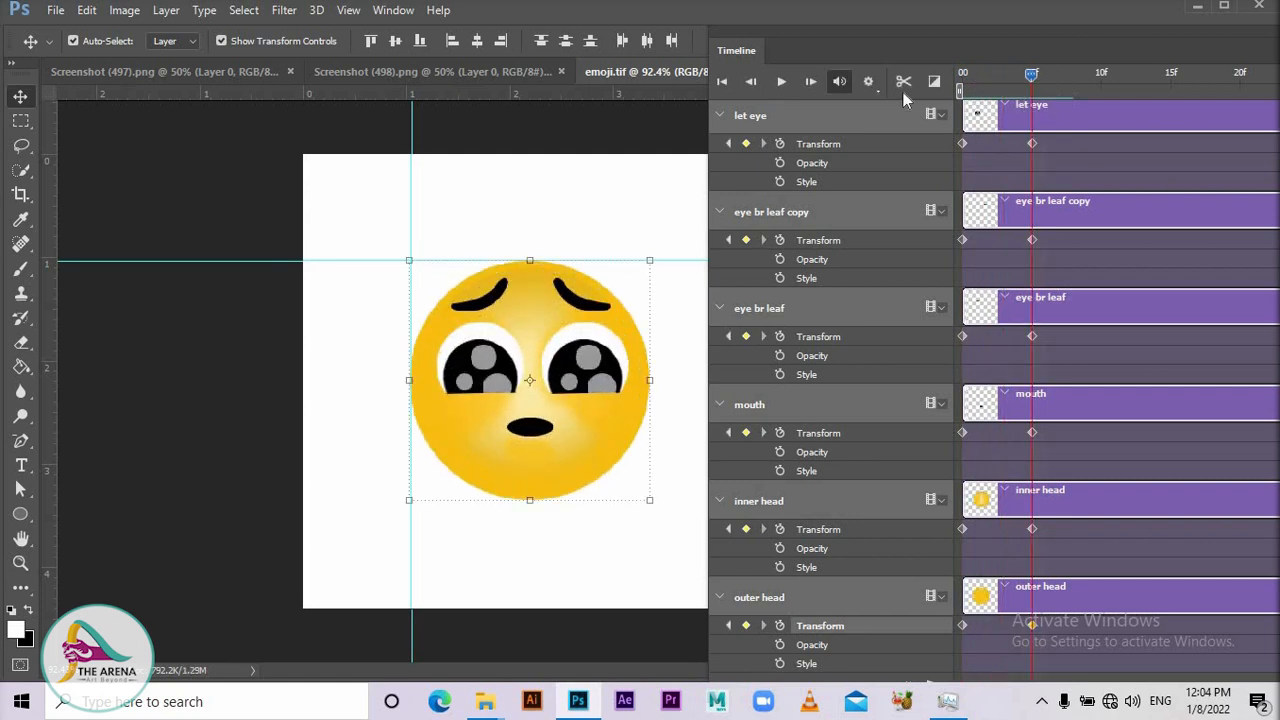
pyautogui.press('space')
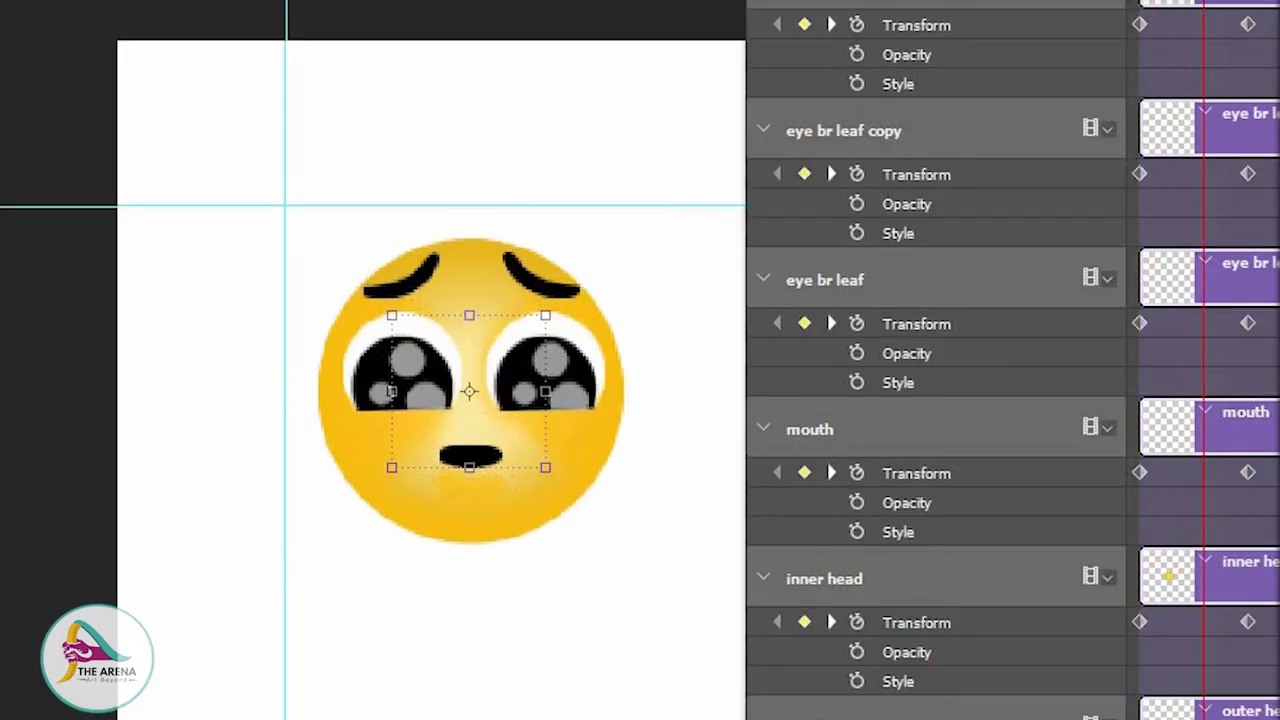
pyautogui.moveTo(1003, 84)
pyautogui.mouseDown()
pyautogui.moveTo(1034, 84)
pyautogui.moveTo(1003, 86)
pyautogui.mouseUp()
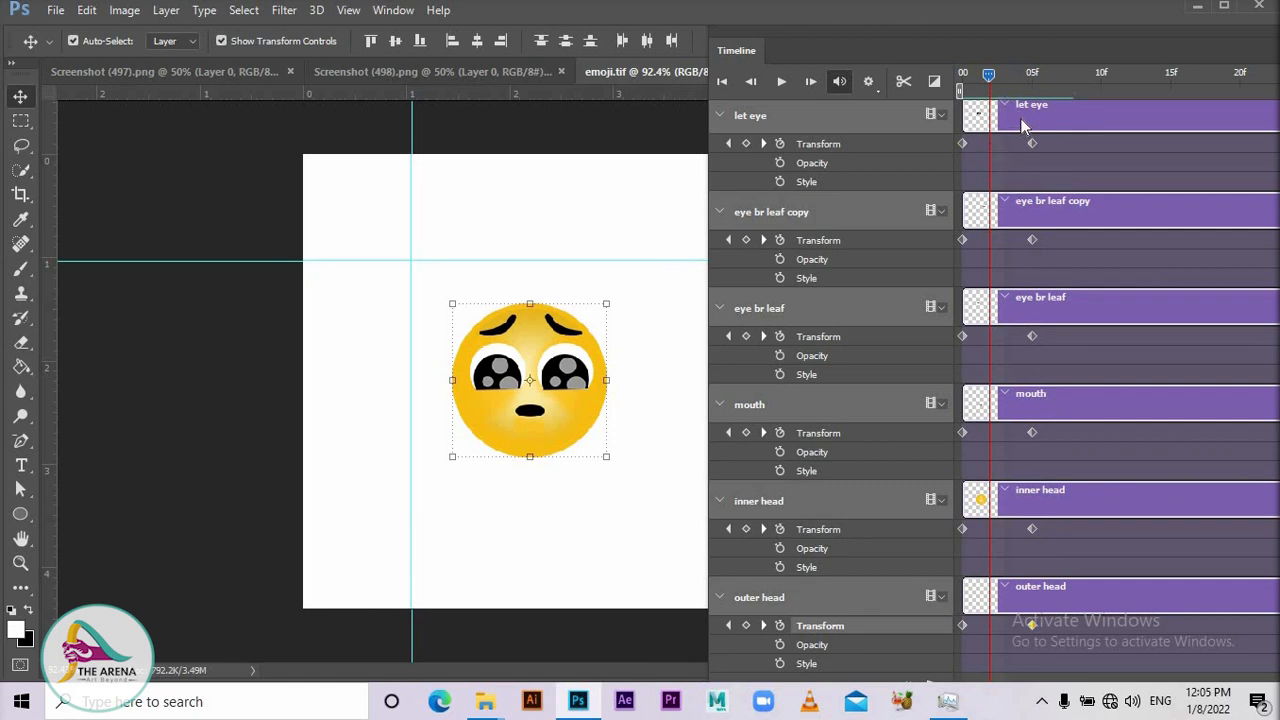
pyautogui.moveTo(992, 80); pyautogui.dragTo(954, 136)
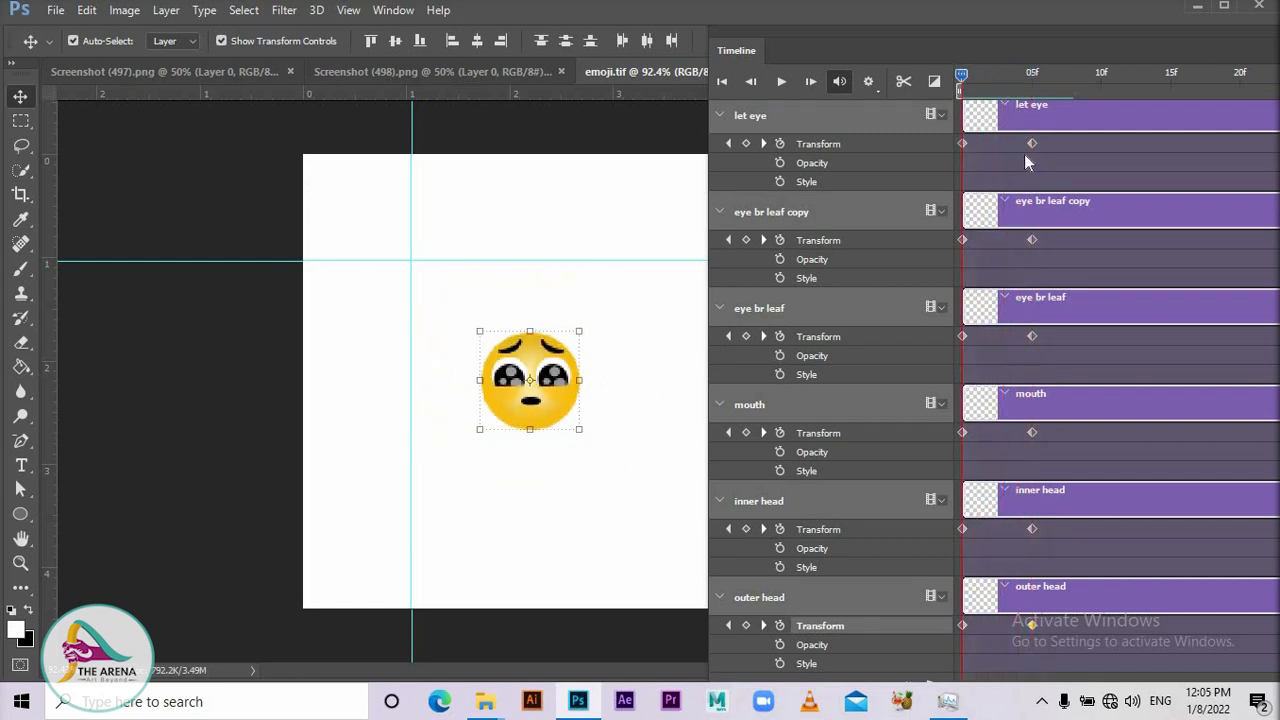
pyautogui.press('space')
pyautogui.click(1030, 76)
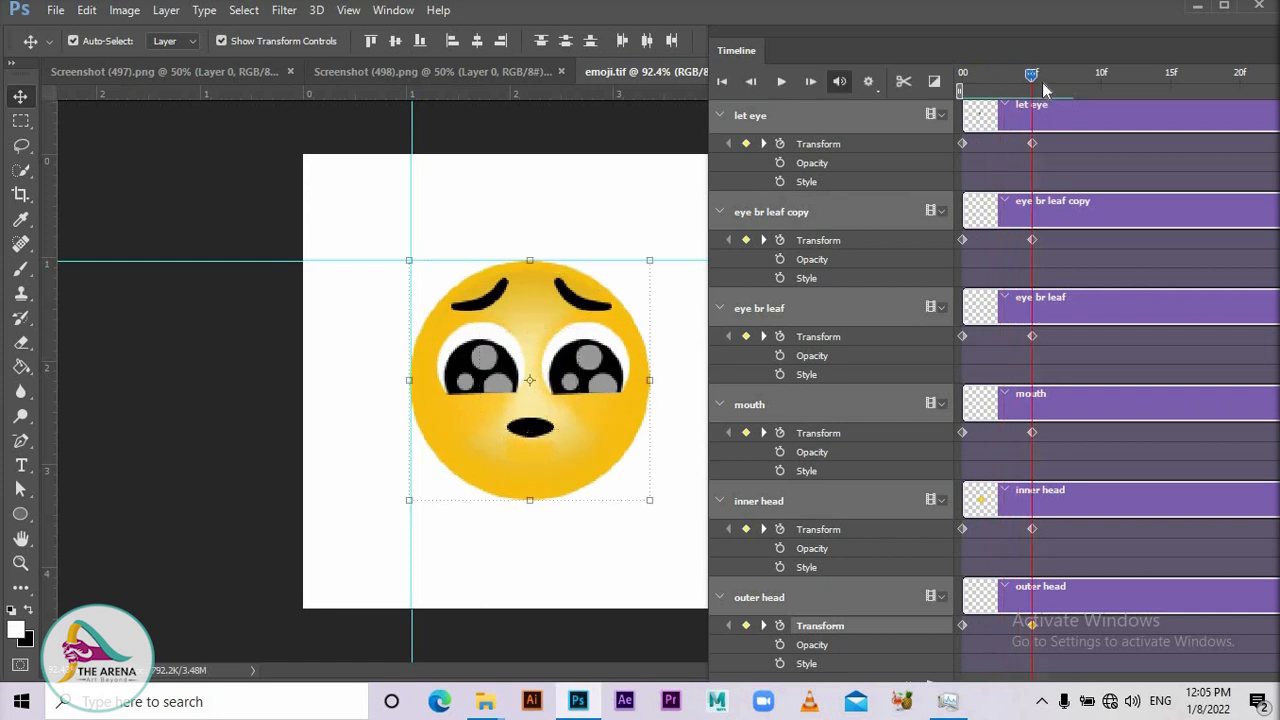
pyautogui.moveTo(1030, 80); pyautogui.dragTo(953, 119)
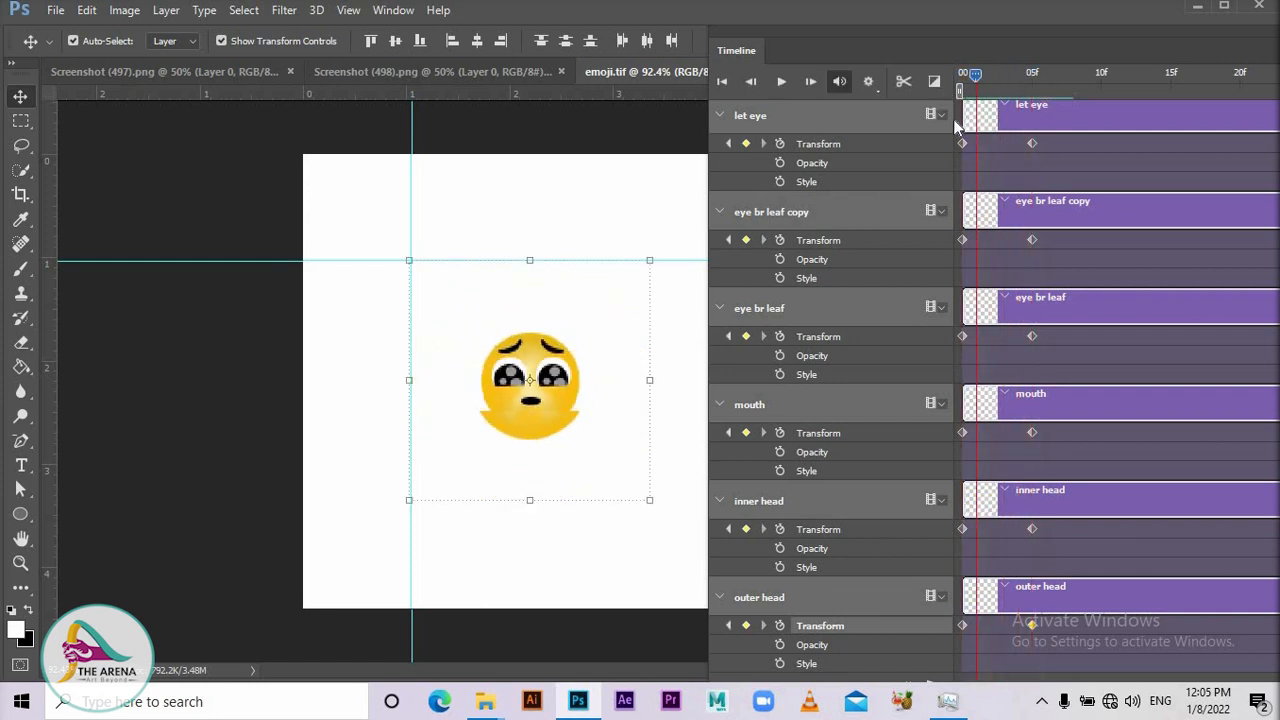
pyautogui.press('space')
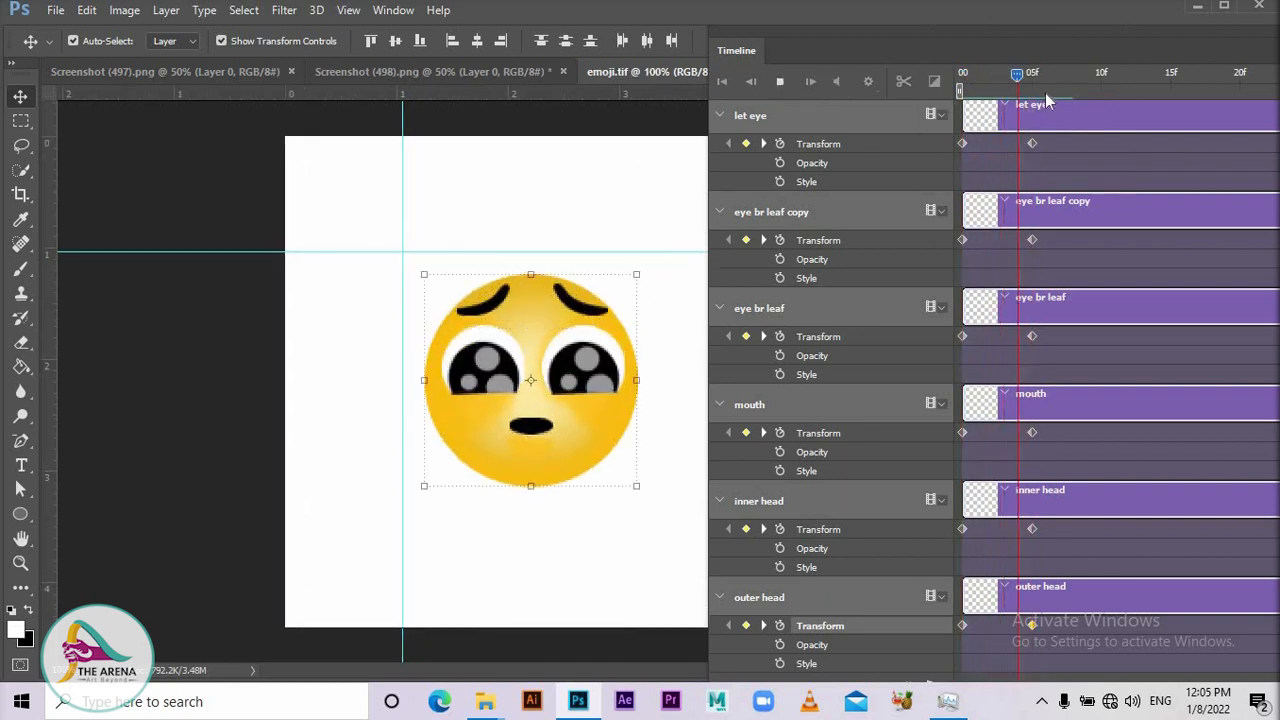
pyautogui.press('space')
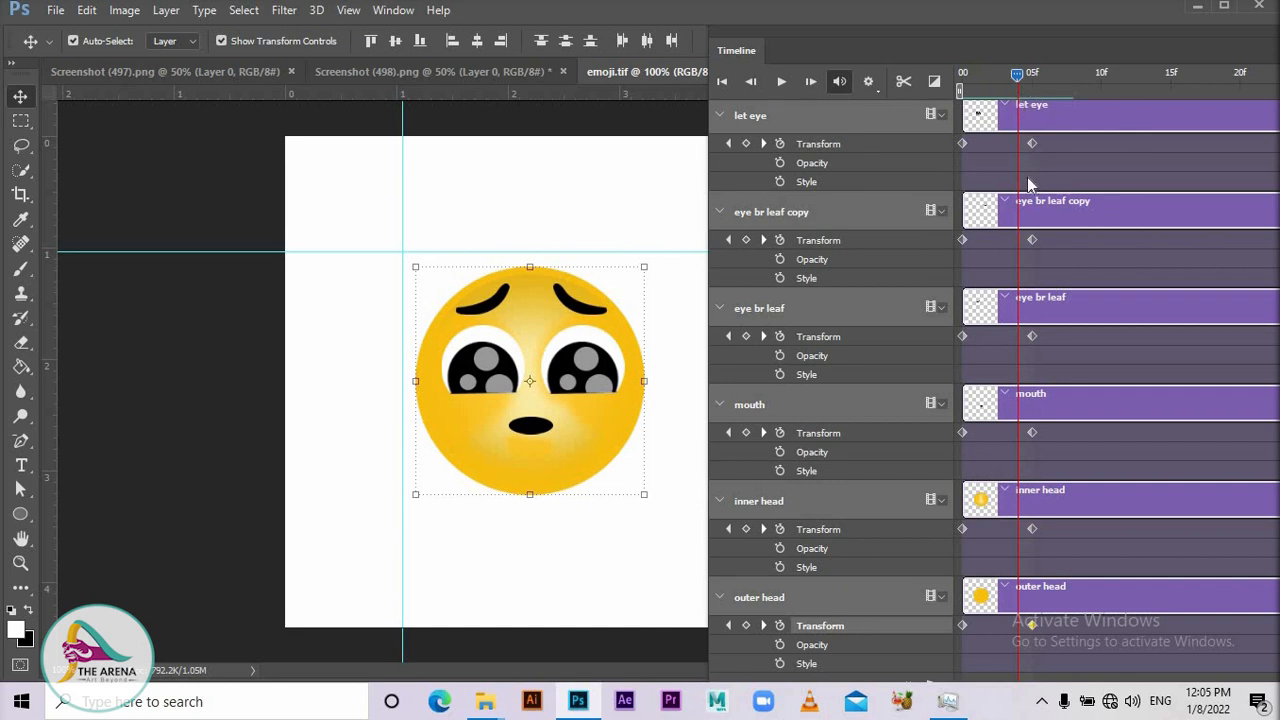
# - Bring the right eye copy track into view and reposition the Timeline so its time display and zoom controls are accessible
pyautogui.scroll(2, 1032, 145)
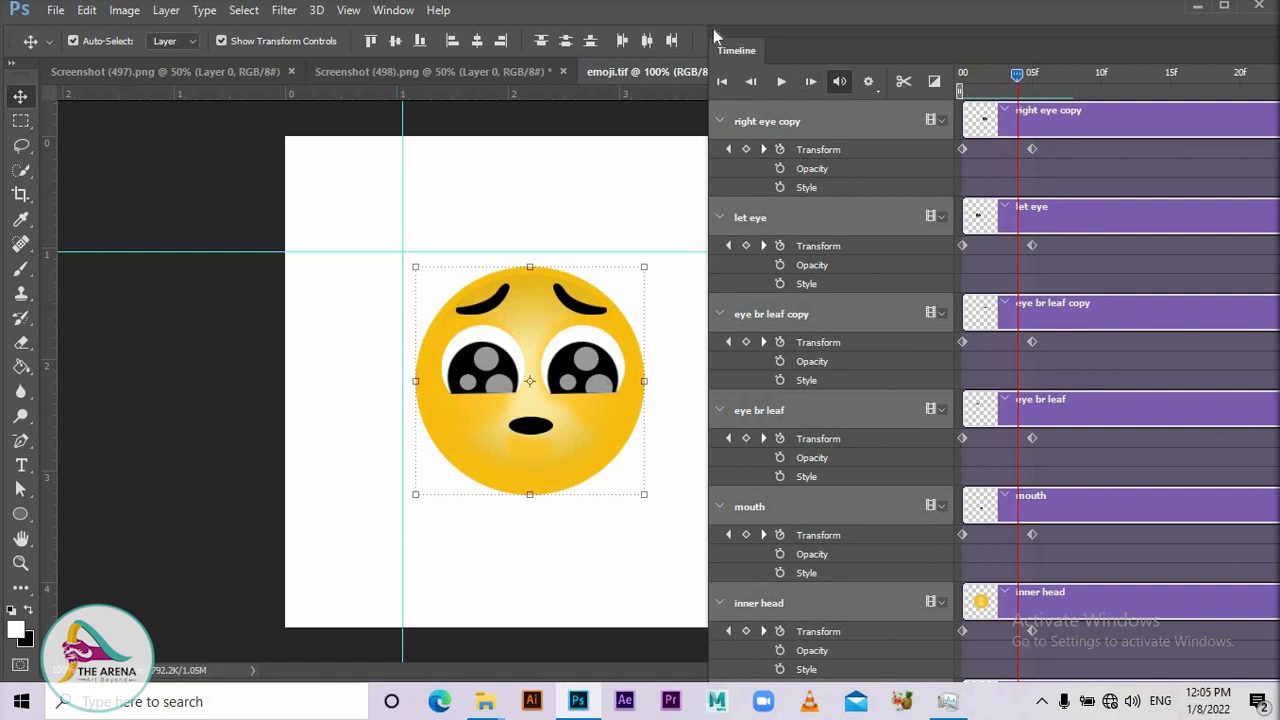
pyautogui.moveTo(749, 34); pyautogui.dragTo(699, 4)
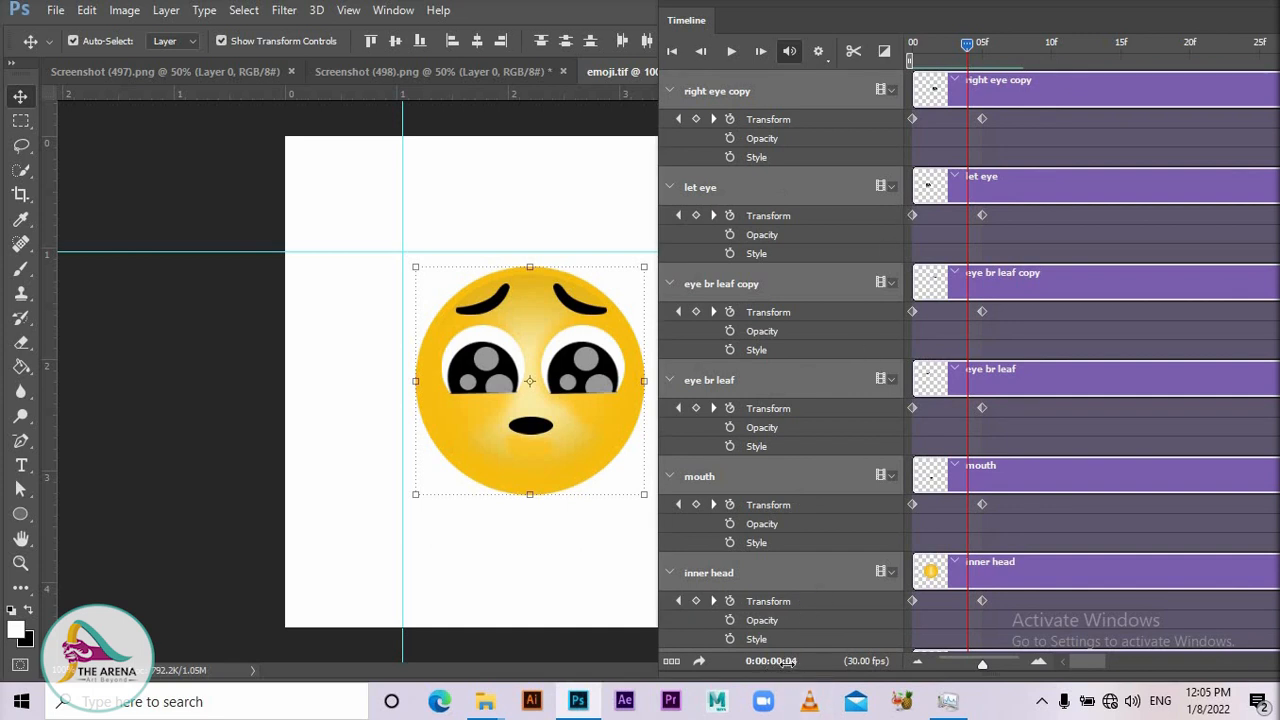
# - Set the timeline frame rate to 24 fps
pyautogui.moveTo(1005, 24); pyautogui.dragTo(811, 28)
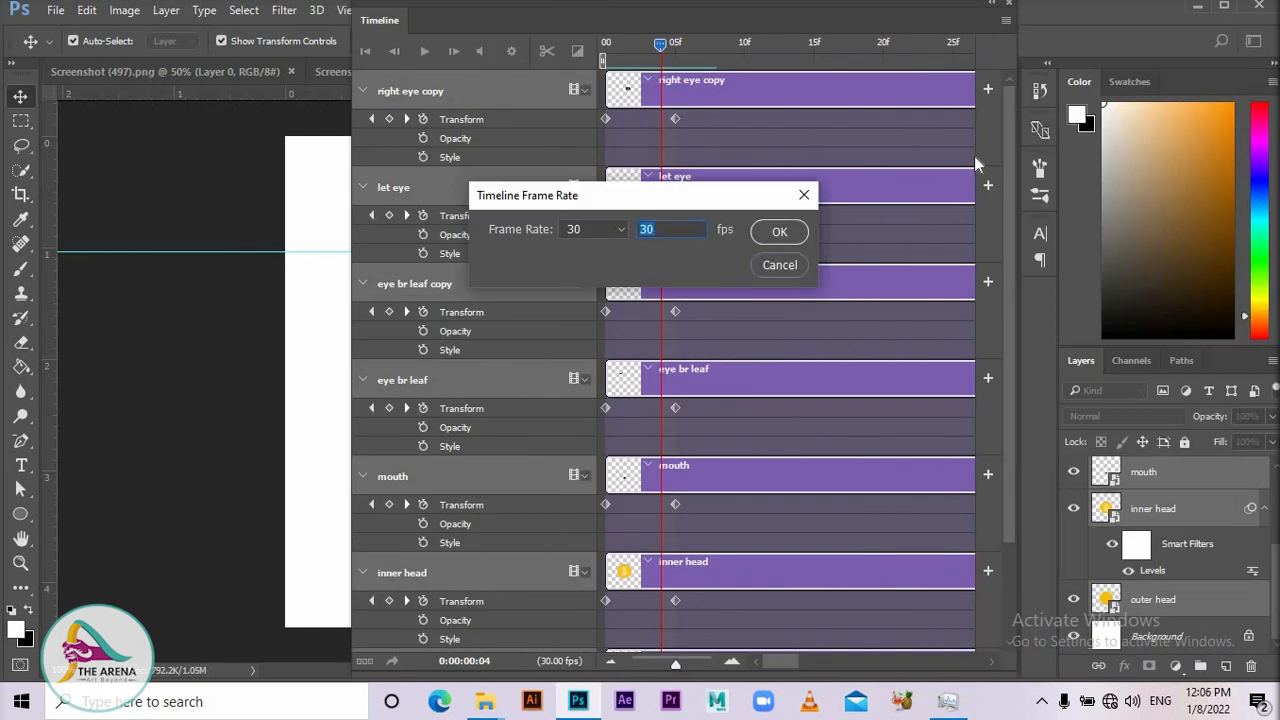
pyautogui.press('Return')
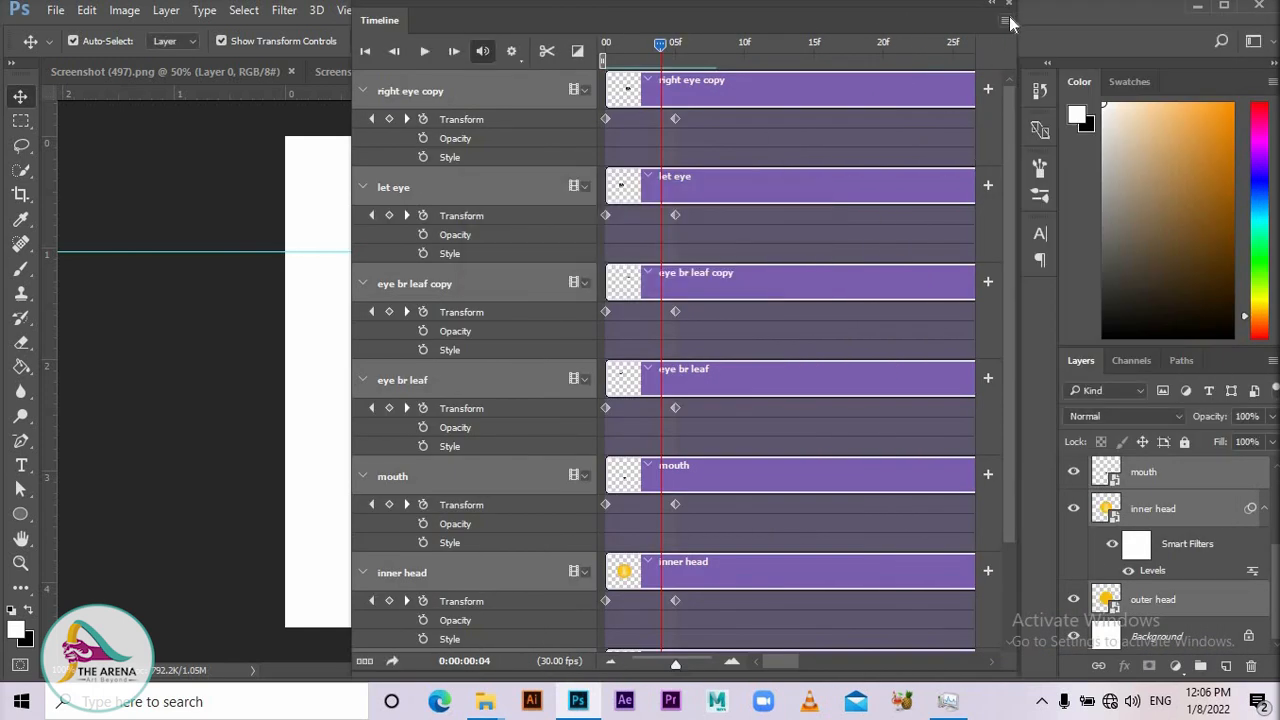
pyautogui.click(1006, 21)
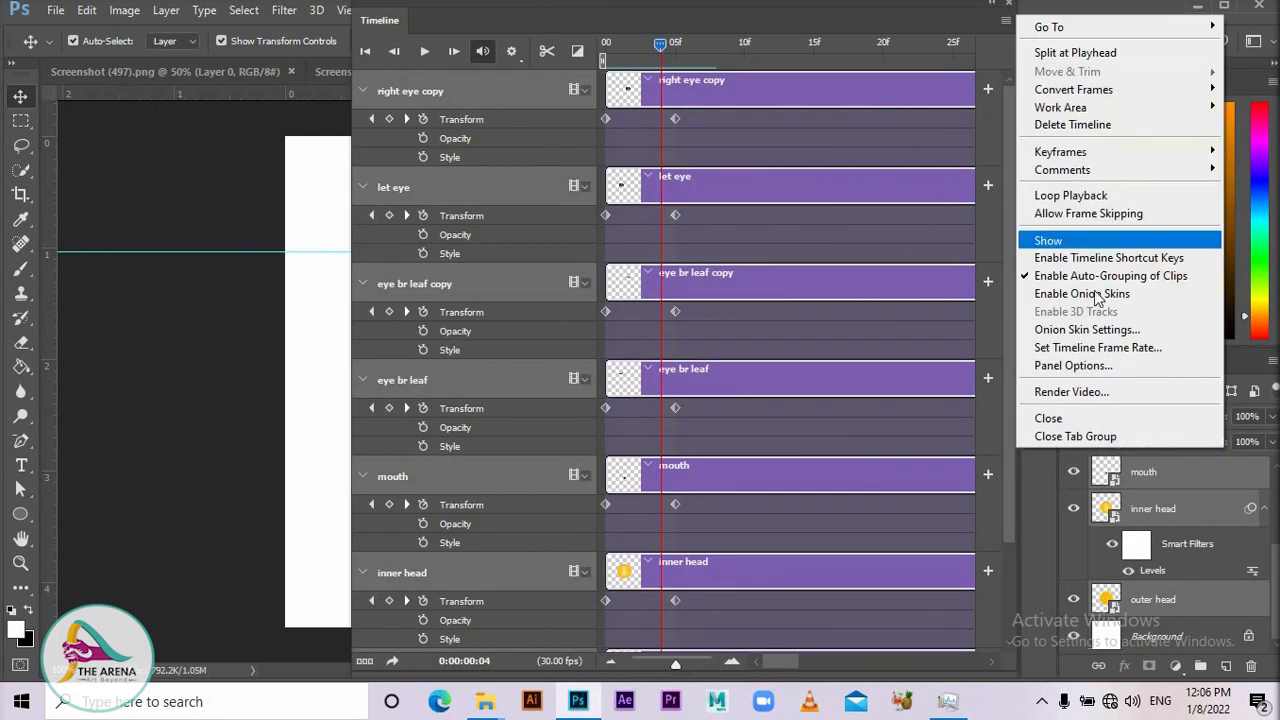
pyautogui.click(1097, 348)
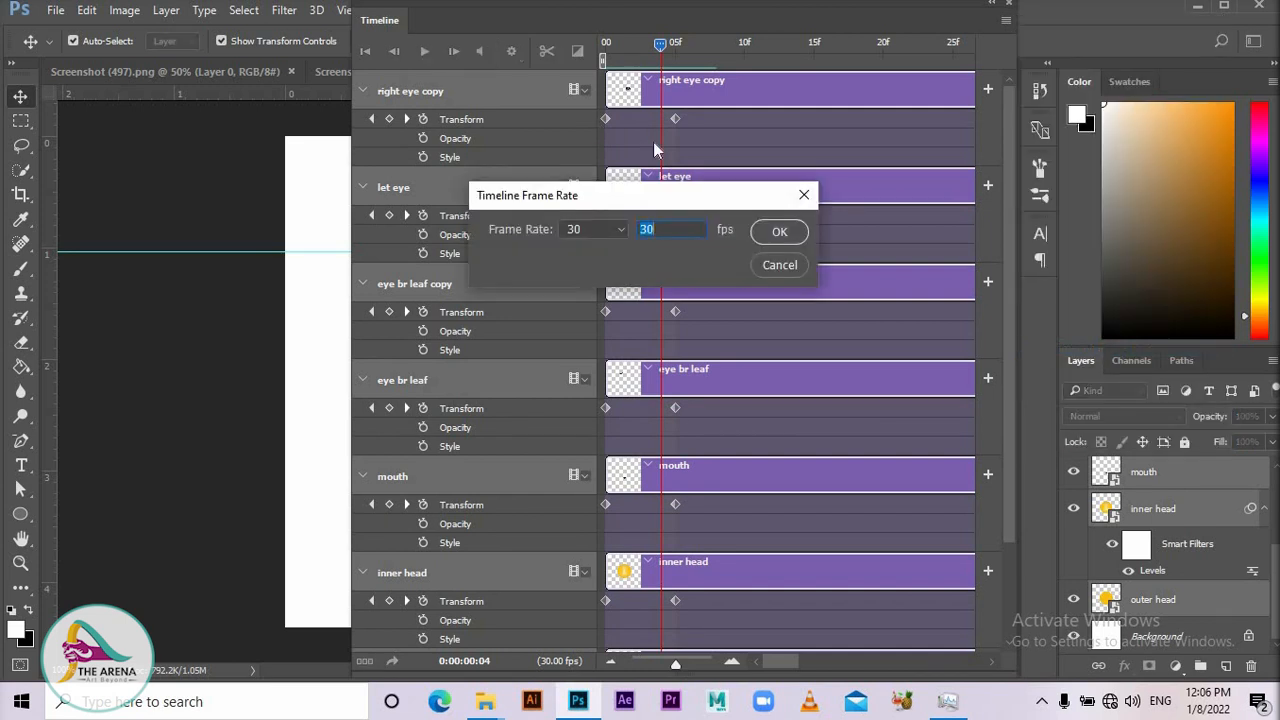
pyautogui.click(601, 231)
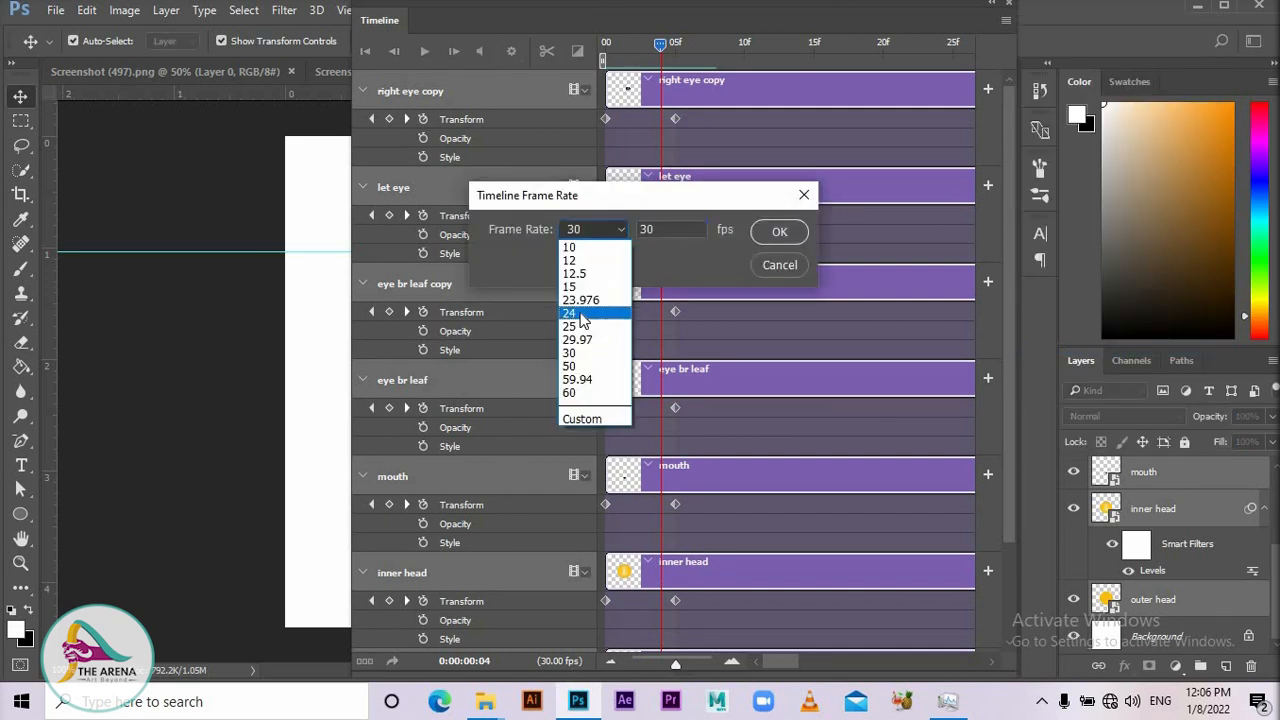
pyautogui.click(581, 314)
pyautogui.click(779, 233)
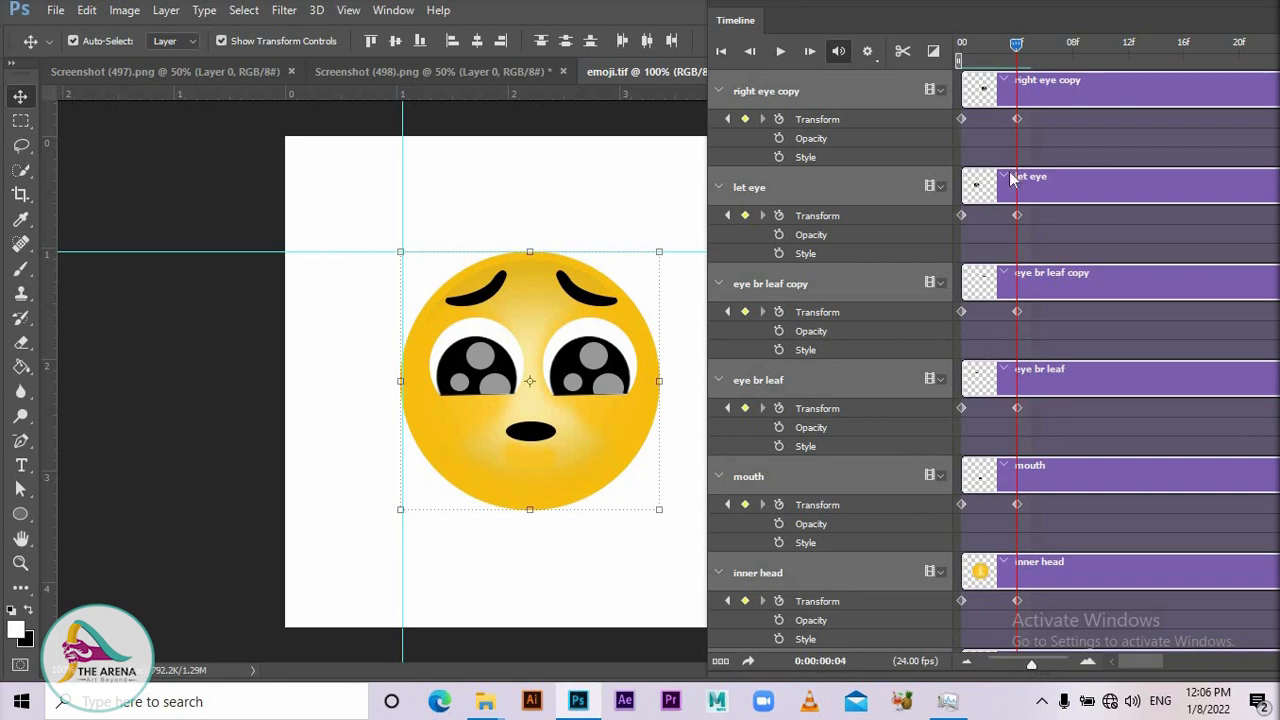
# - Replay the emoji's scaling animation from 00 and park the playhead at frame 02
pyautogui.moveTo(1019, 52); pyautogui.dragTo(963, 60)
pyautogui.press('space')
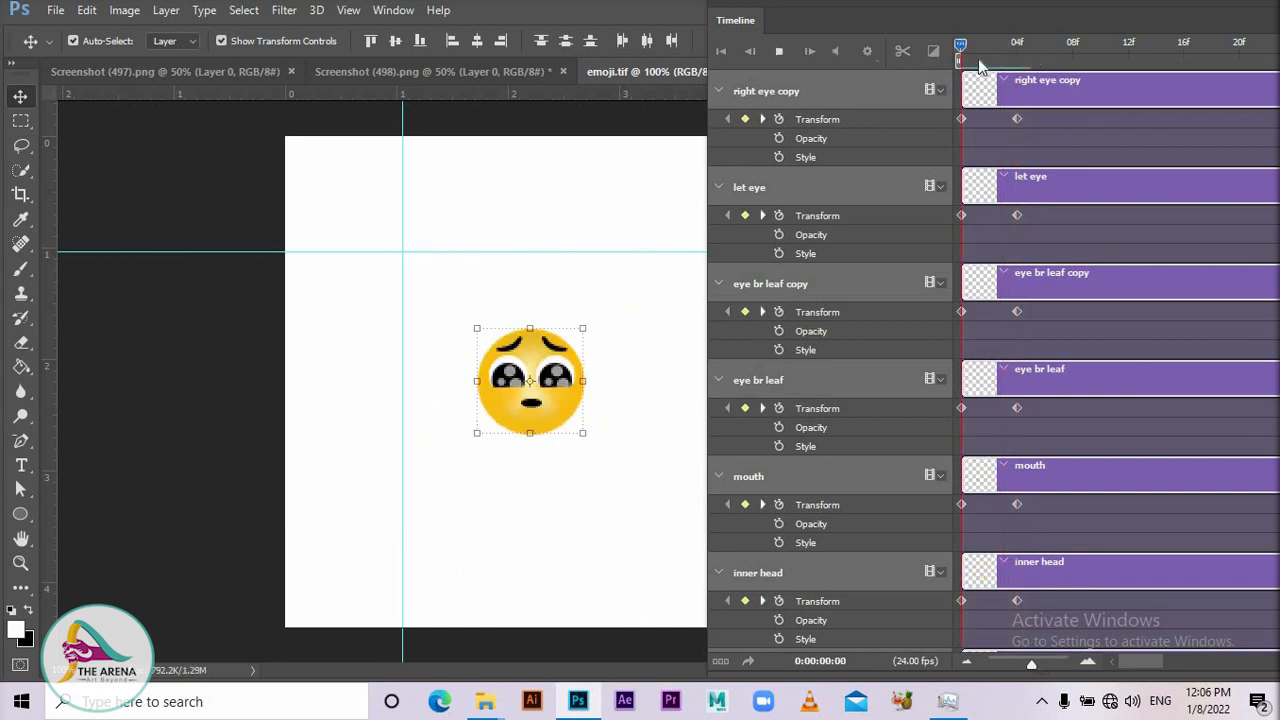
pyautogui.click(990, 45)
pyautogui.scroll(-2, 865, 461)
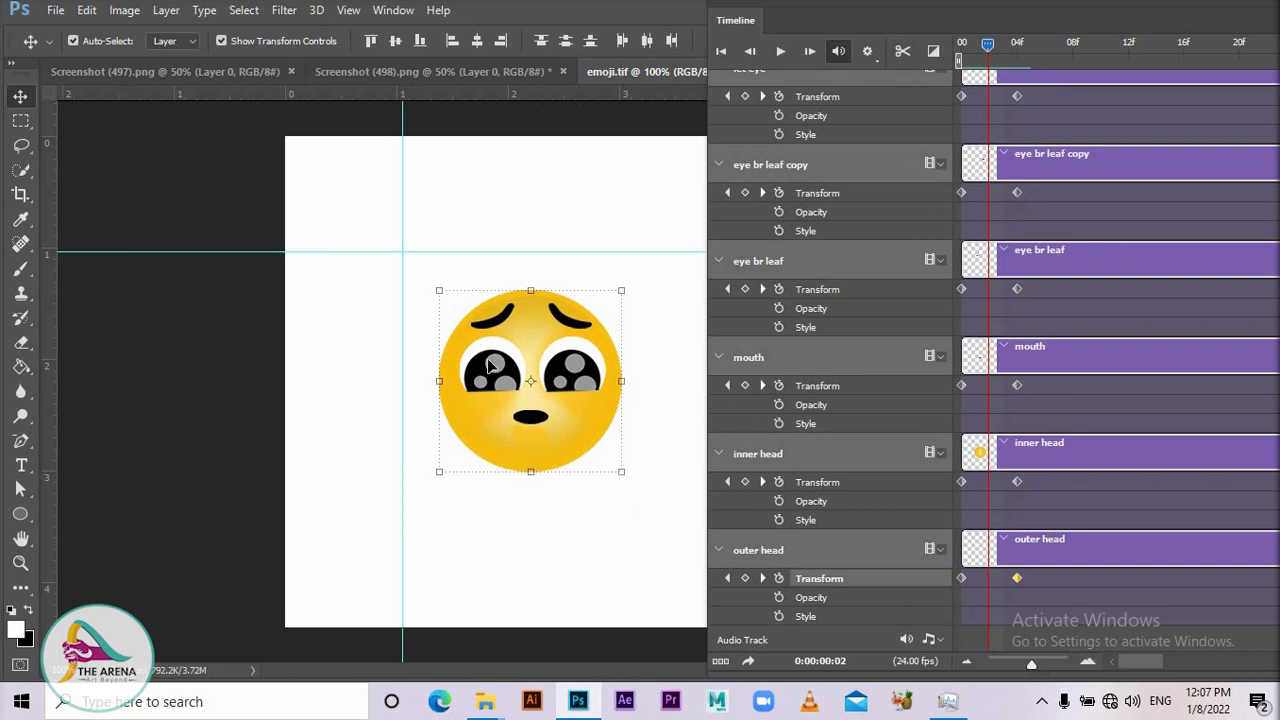
# - Scale the whole emoji up proportionally about its centre to about 181% at frame 02
pyautogui.moveTo(363, 220); pyautogui.dragTo(615, 400)
pyautogui.rightClick(631, 556)
pyautogui.click(300, 218)
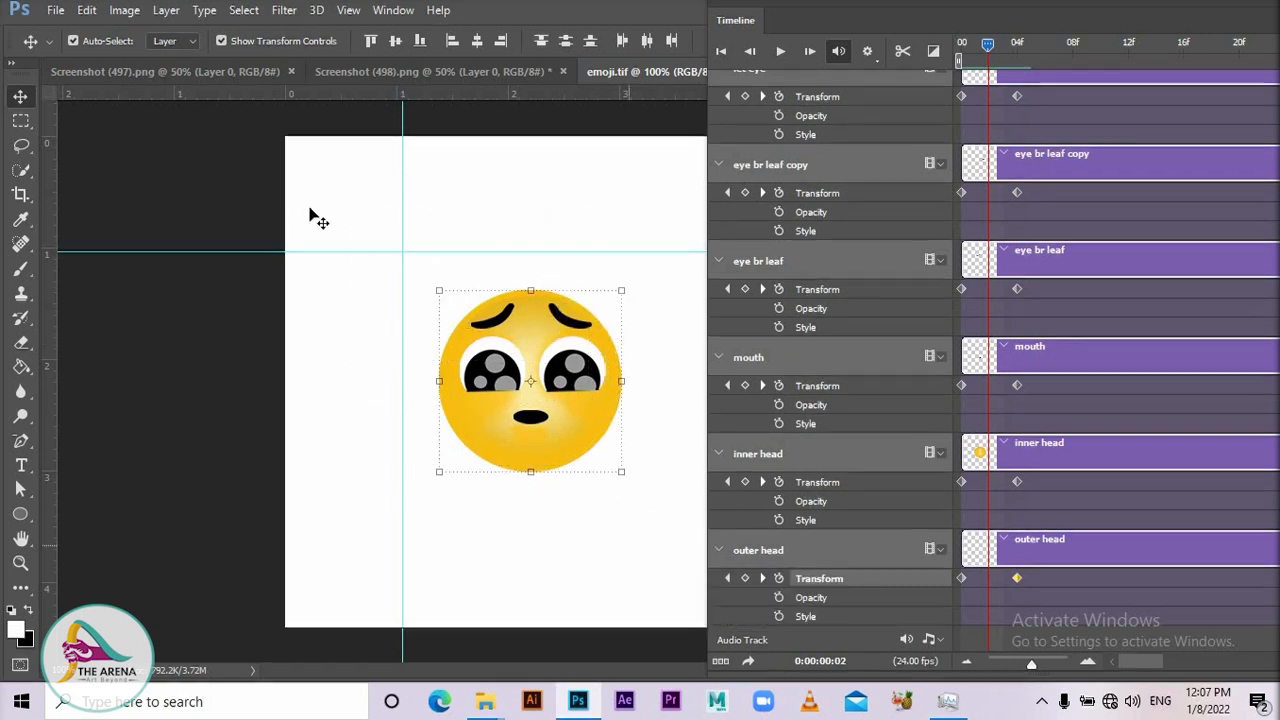
pyautogui.moveTo(318, 198); pyautogui.dragTo(638, 520)
pyautogui.rightClick(638, 520)
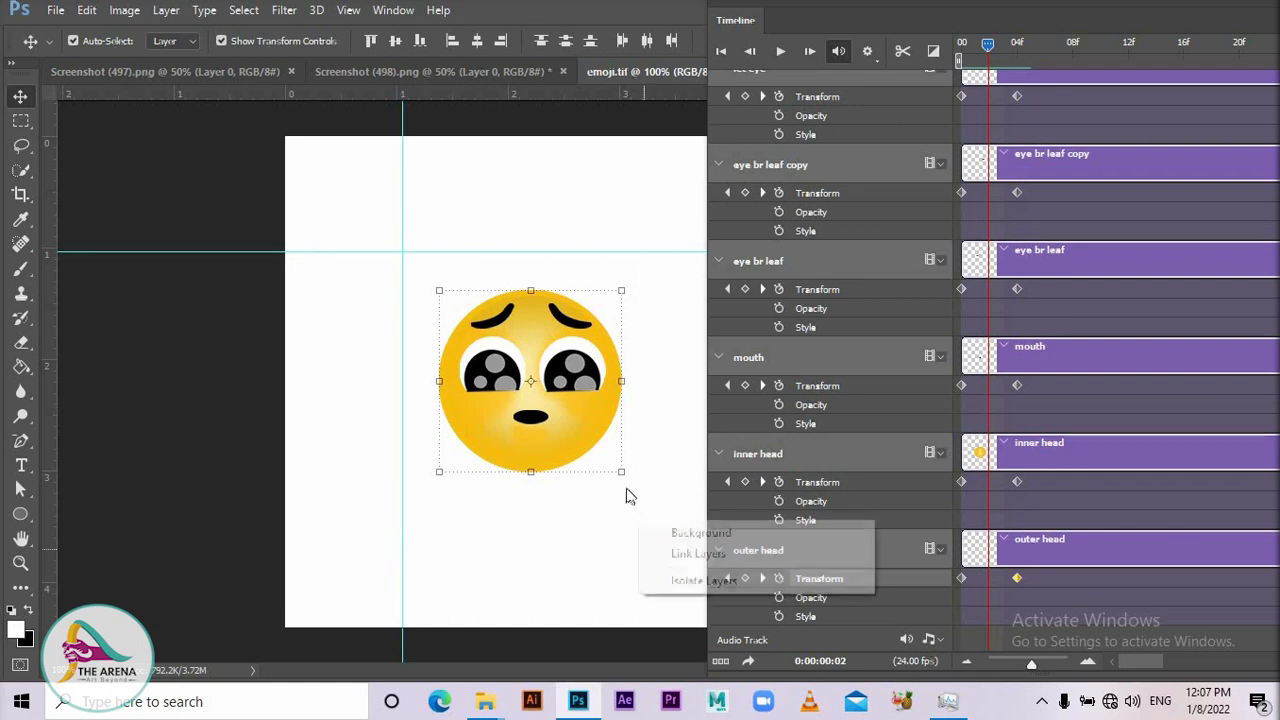
pyautogui.click(620, 470)
pyautogui.click(620, 470)
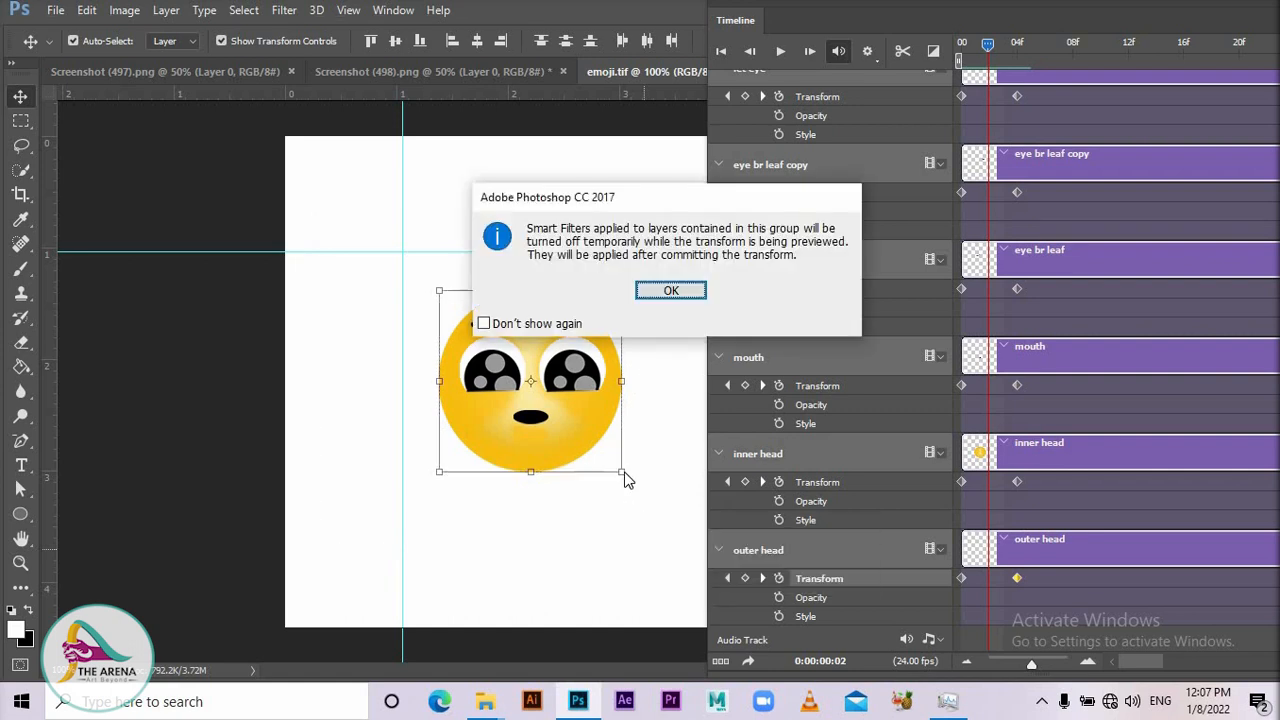
pyautogui.click(668, 291)
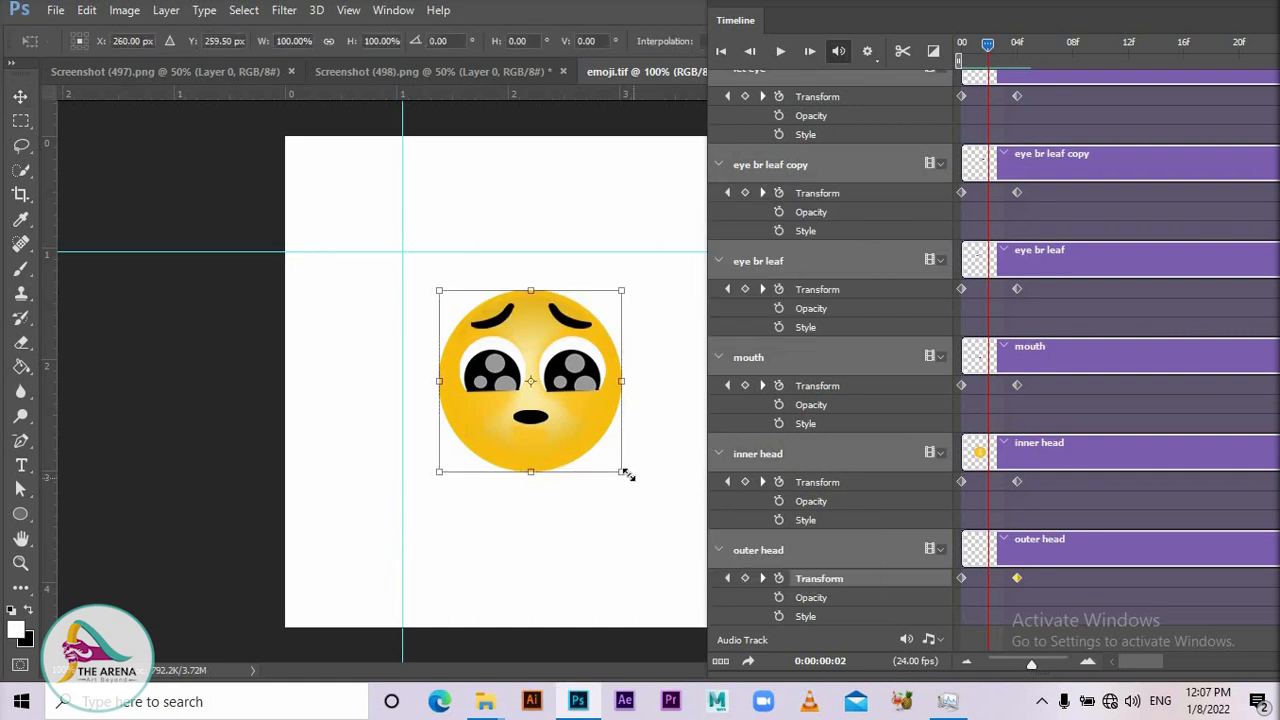
pyautogui.moveTo(619, 481); pyautogui.dragTo(667, 580)
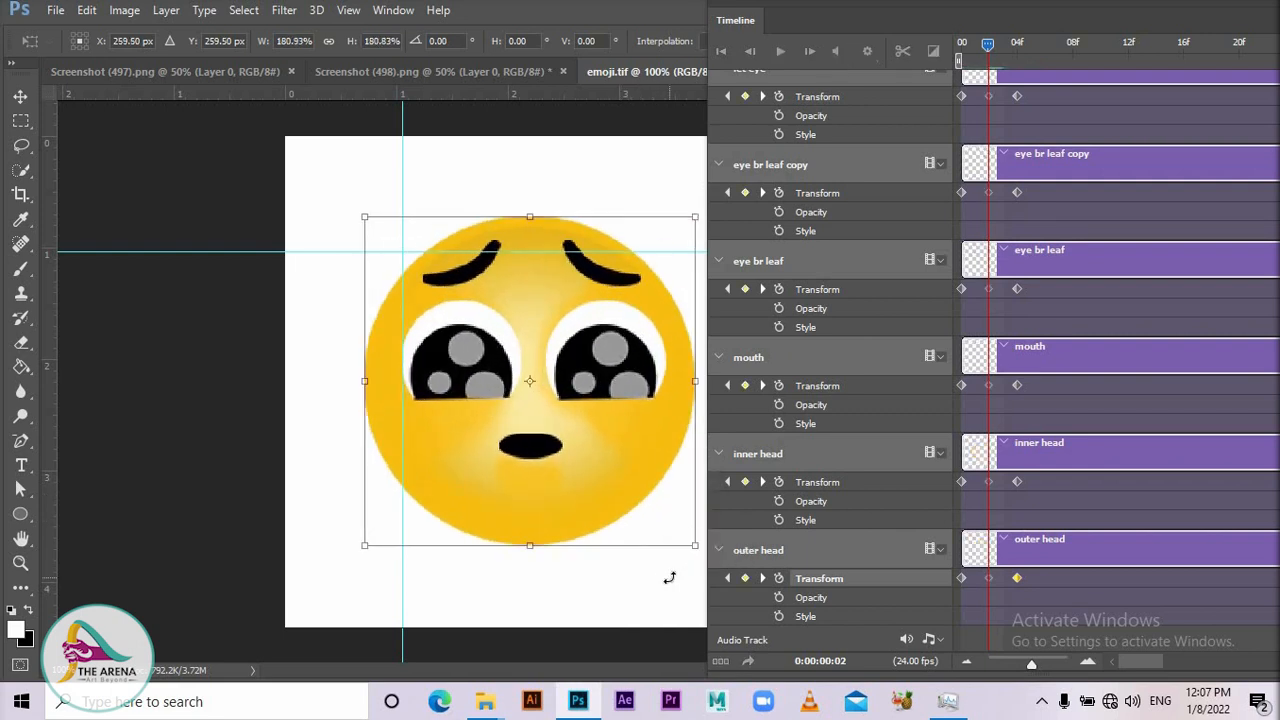
pyautogui.press('Return')
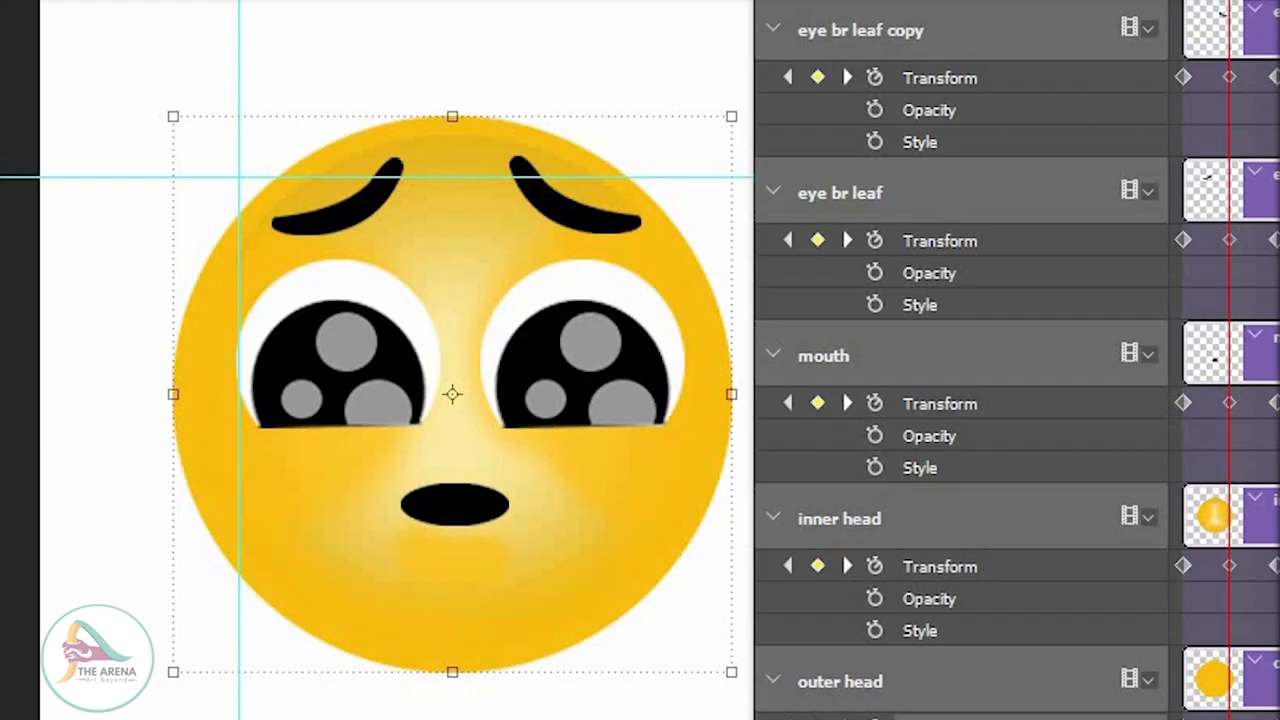
# - Replay the animation from 00 to check how the emoji overshoots and settles between frames 00 and 04
pyautogui.press('space')
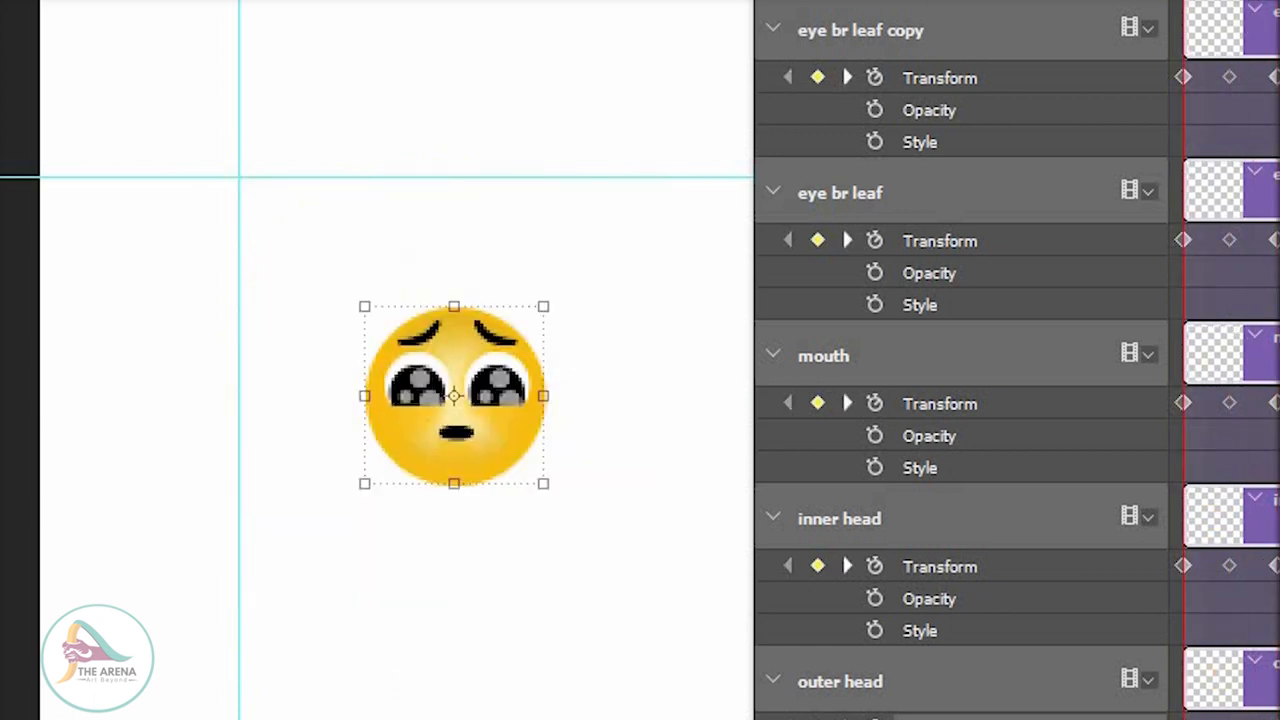
pyautogui.press('space')
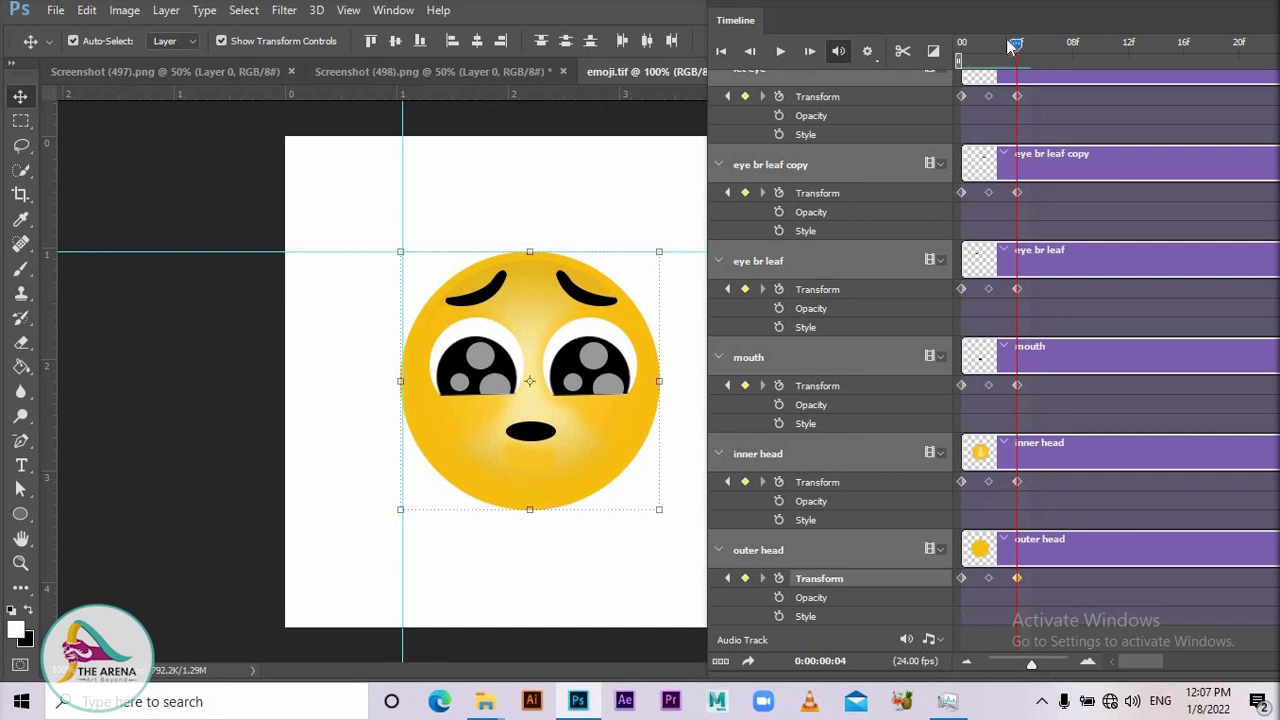
pyautogui.moveTo(1014, 46); pyautogui.dragTo(952, 68)
pyautogui.press('space')
# - Deselect the layers and add Transform keyframes at frame 07 to the let eye, both eyebrow, mouth, inner head and outer head tracks
pyautogui.click(559, 573)
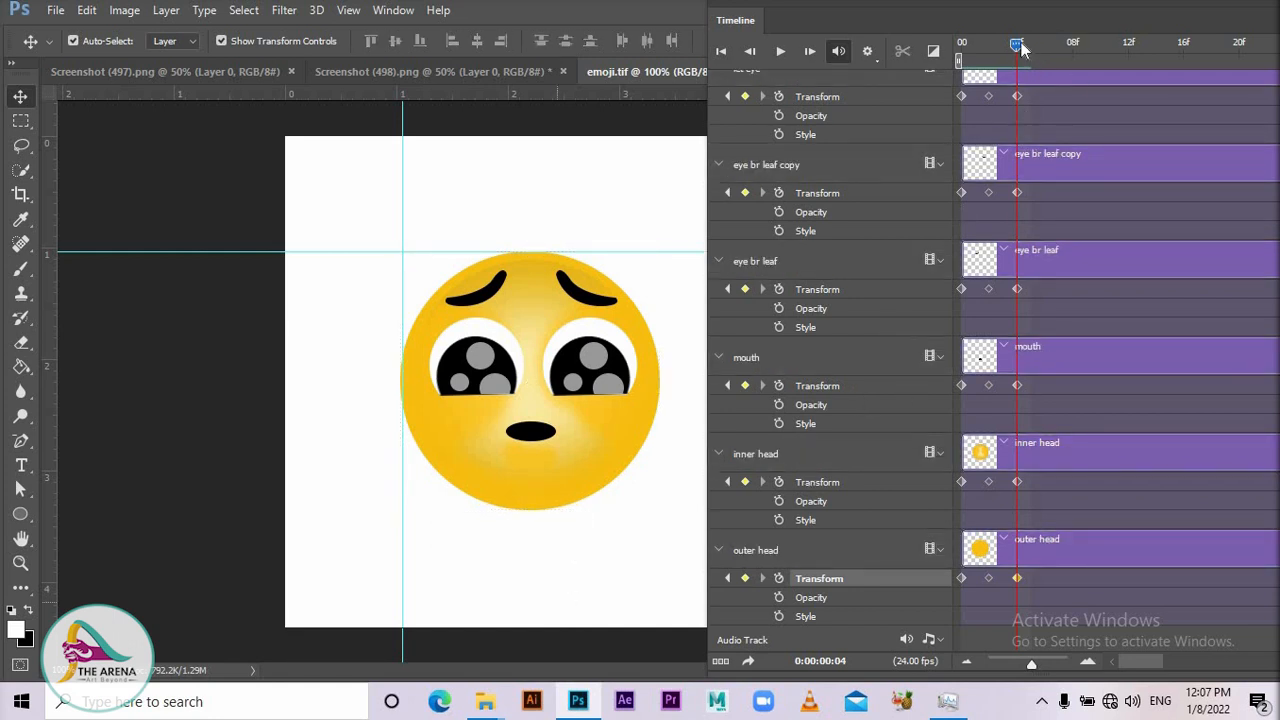
pyautogui.moveTo(1020, 45); pyautogui.dragTo(1057, 58)
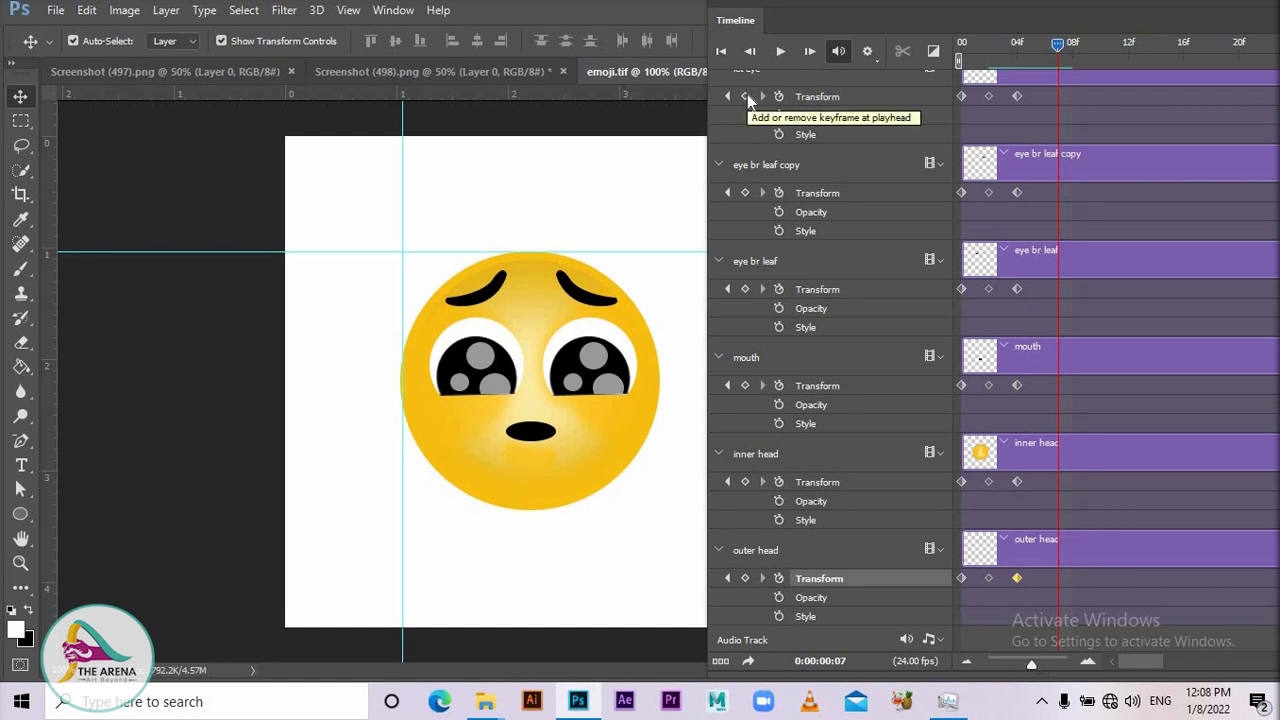
pyautogui.click(746, 95)
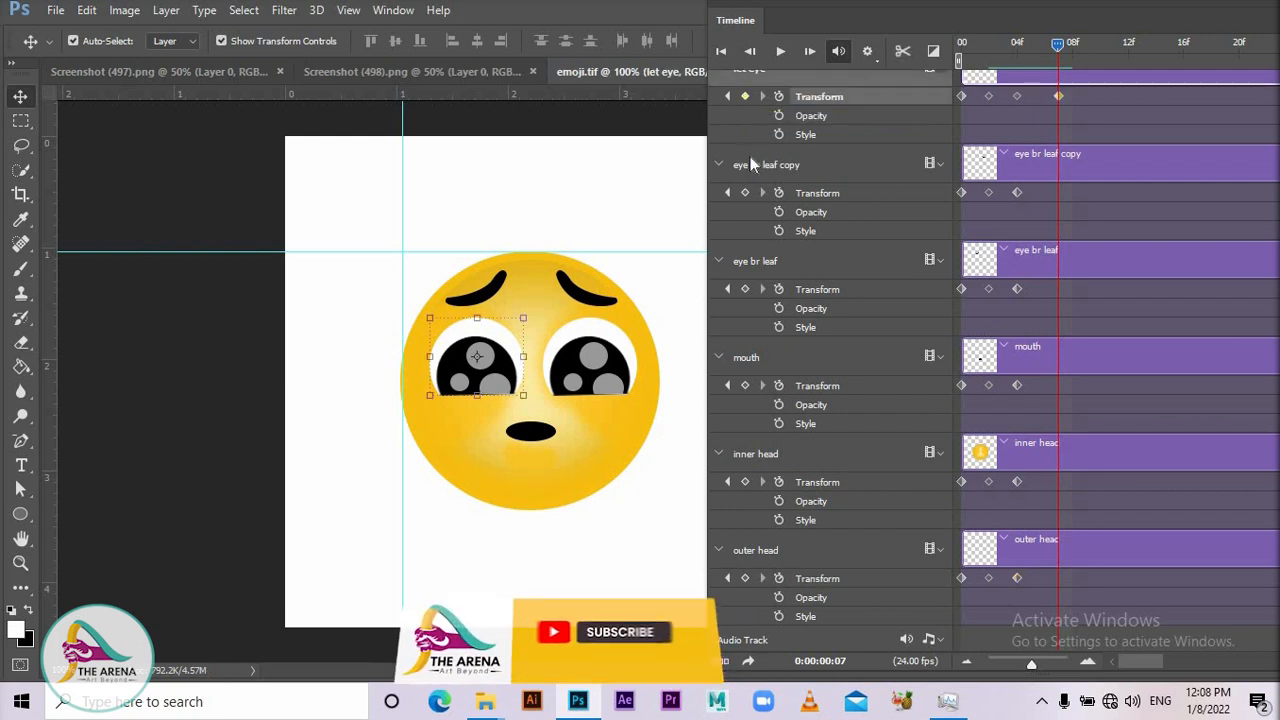
pyautogui.click(745, 192)
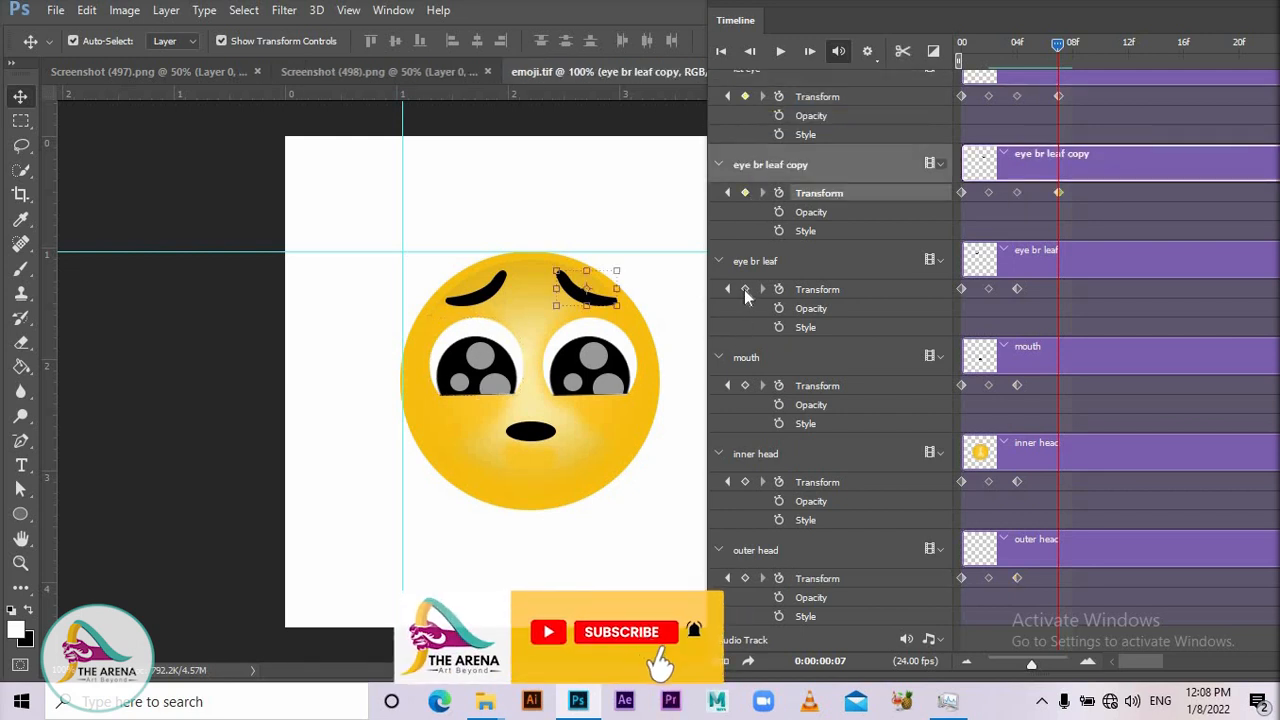
pyautogui.click(745, 289)
pyautogui.click(745, 385)
pyautogui.click(745, 482)
pyautogui.click(745, 578)
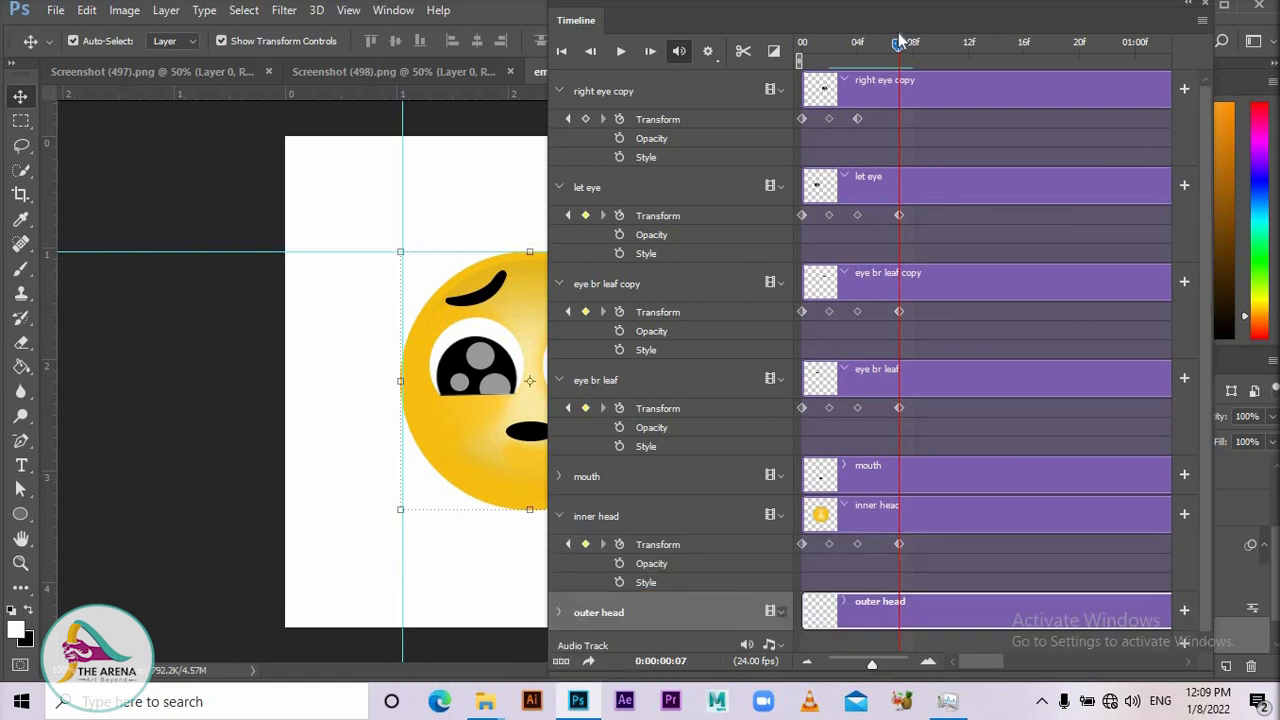
# - Add the missing Transform keyframe at frame 07 to the right eye copy track
pyautogui.moveTo(897, 46); pyautogui.dragTo(900, 95)
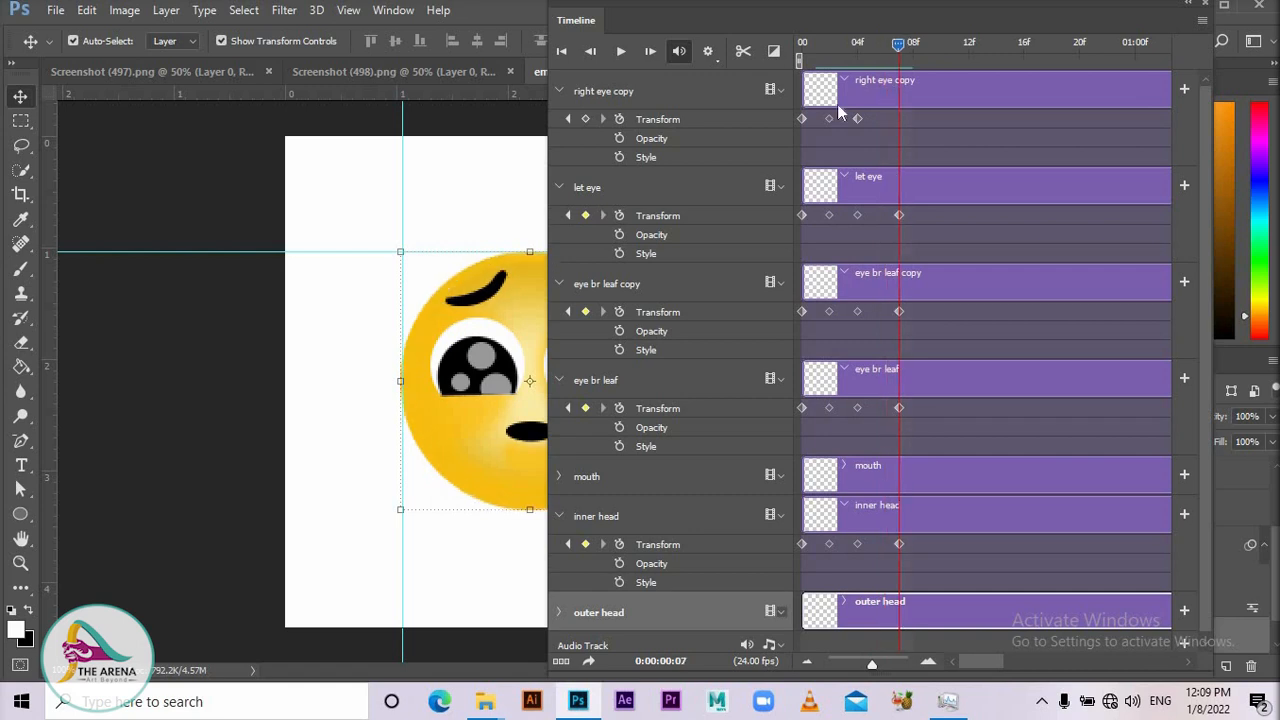
pyautogui.click(588, 119)
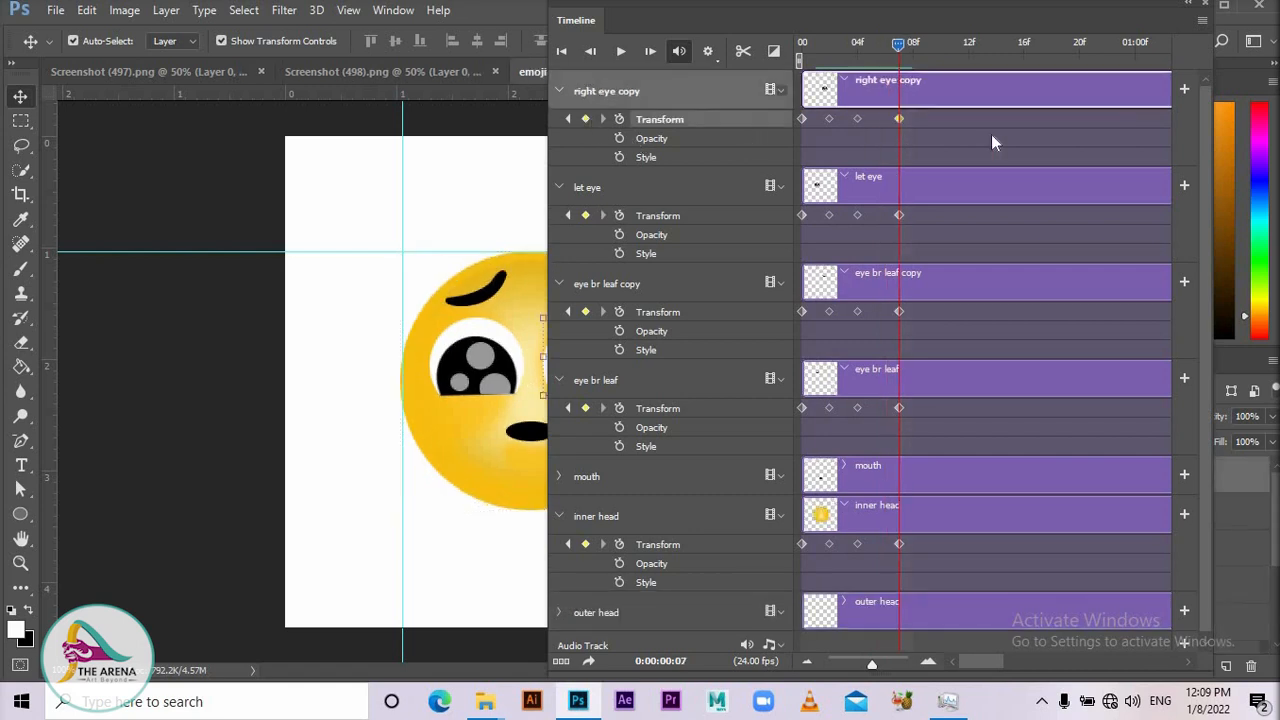
pyautogui.moveTo(1207, 268); pyautogui.dragTo(1207, 343)
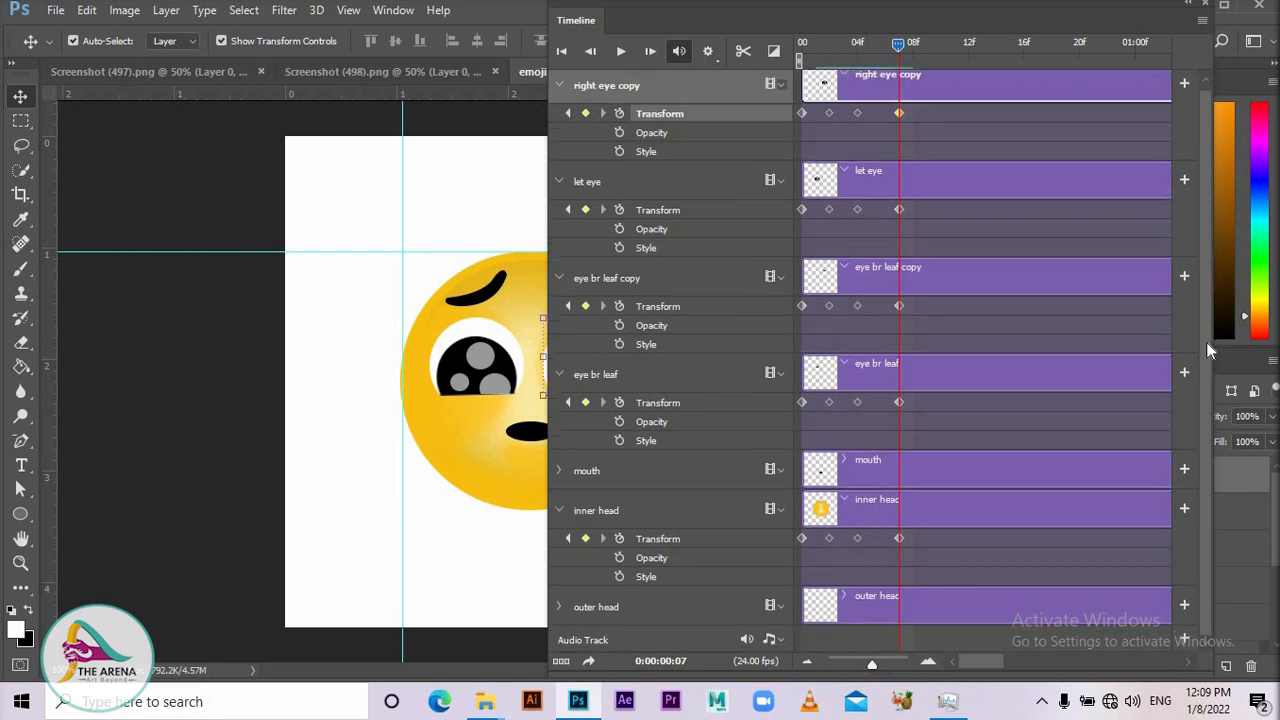
# - Replay the animation from 00 and return the playhead to frame 07
pyautogui.moveTo(895, 48); pyautogui.dragTo(743, 78)
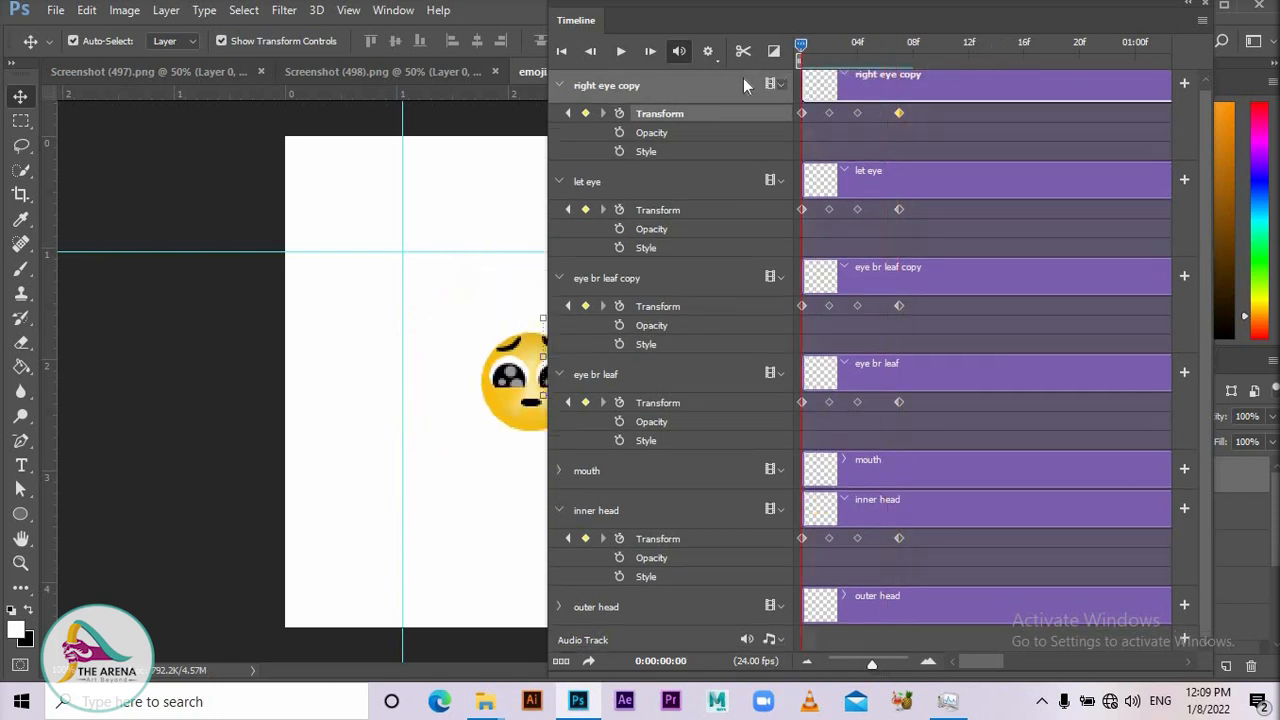
pyautogui.press('space')
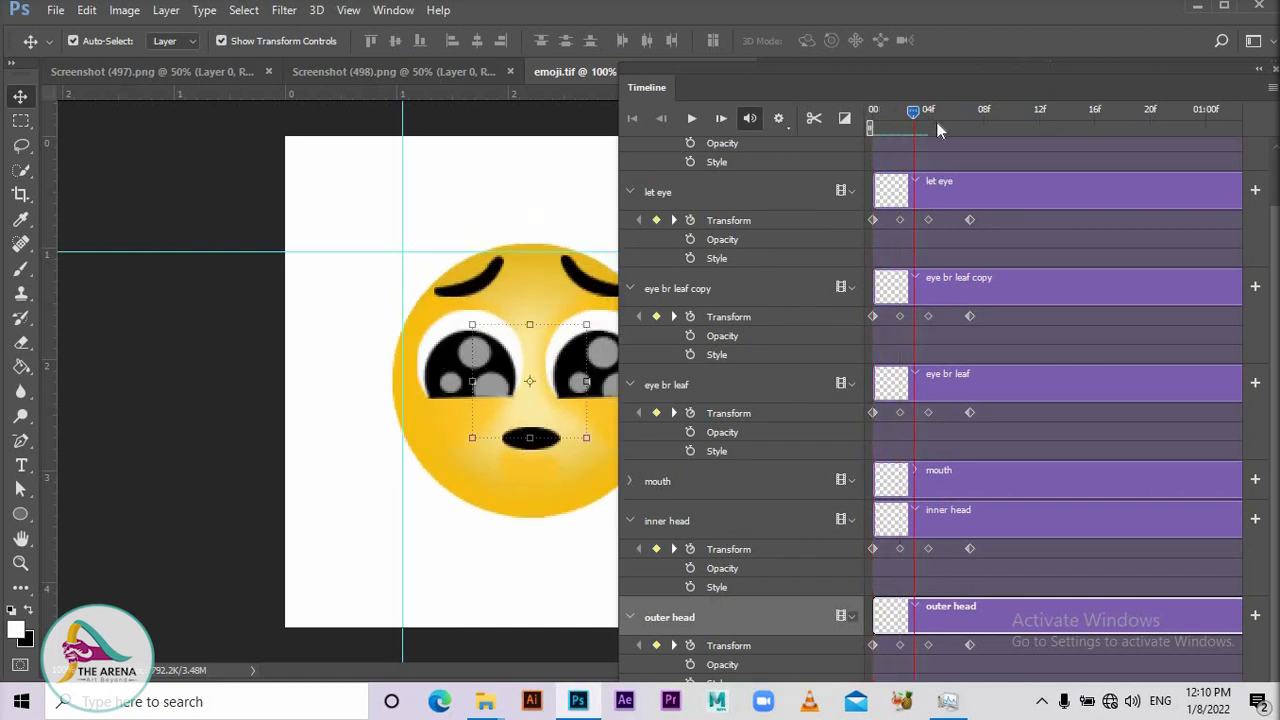
pyautogui.moveTo(938, 128); pyautogui.dragTo(967, 136)
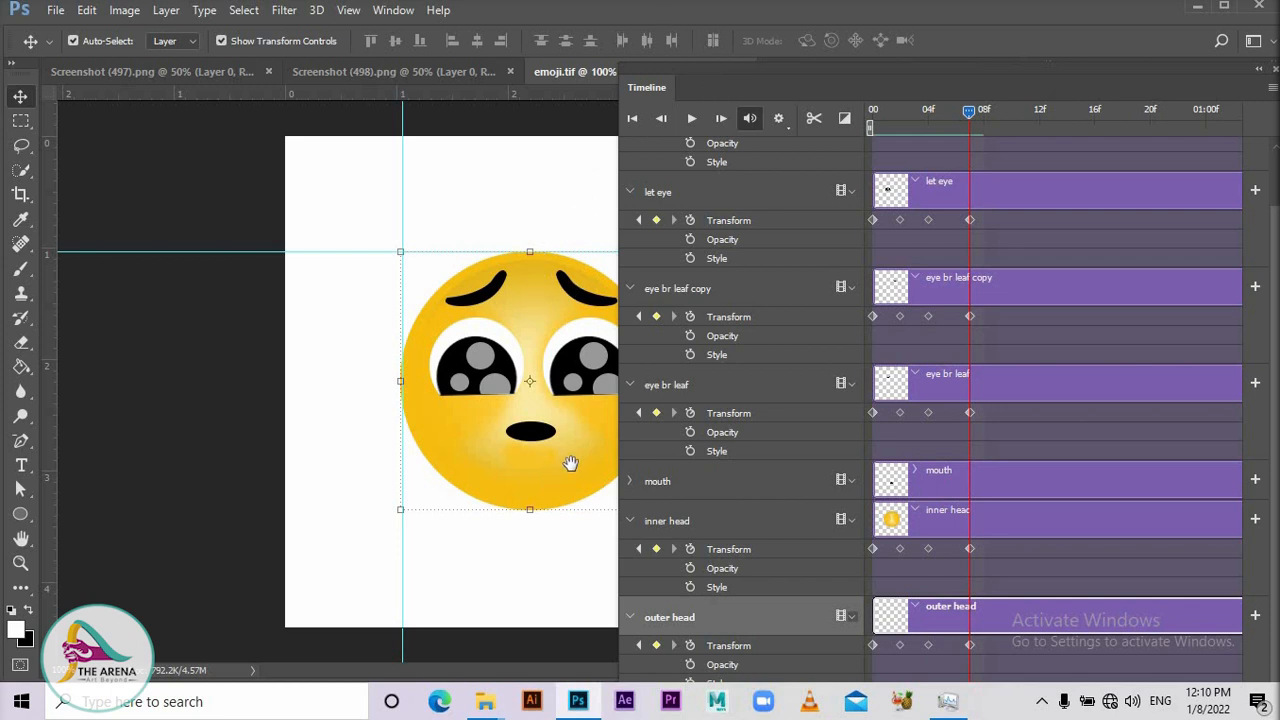
# - Select the eyes, eyebrows and mouth one at a time at frame 07 to examine each layer's track
pyautogui.scroll(3, 491, 456)
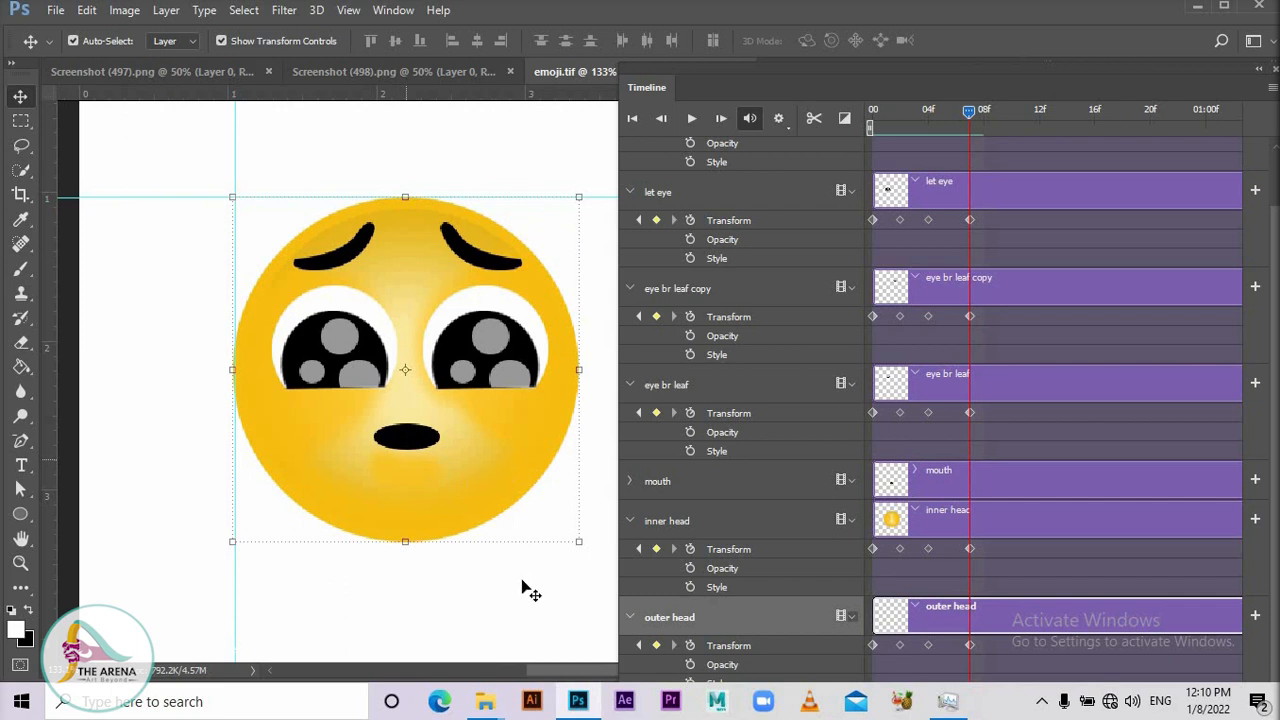
pyautogui.click(458, 327)
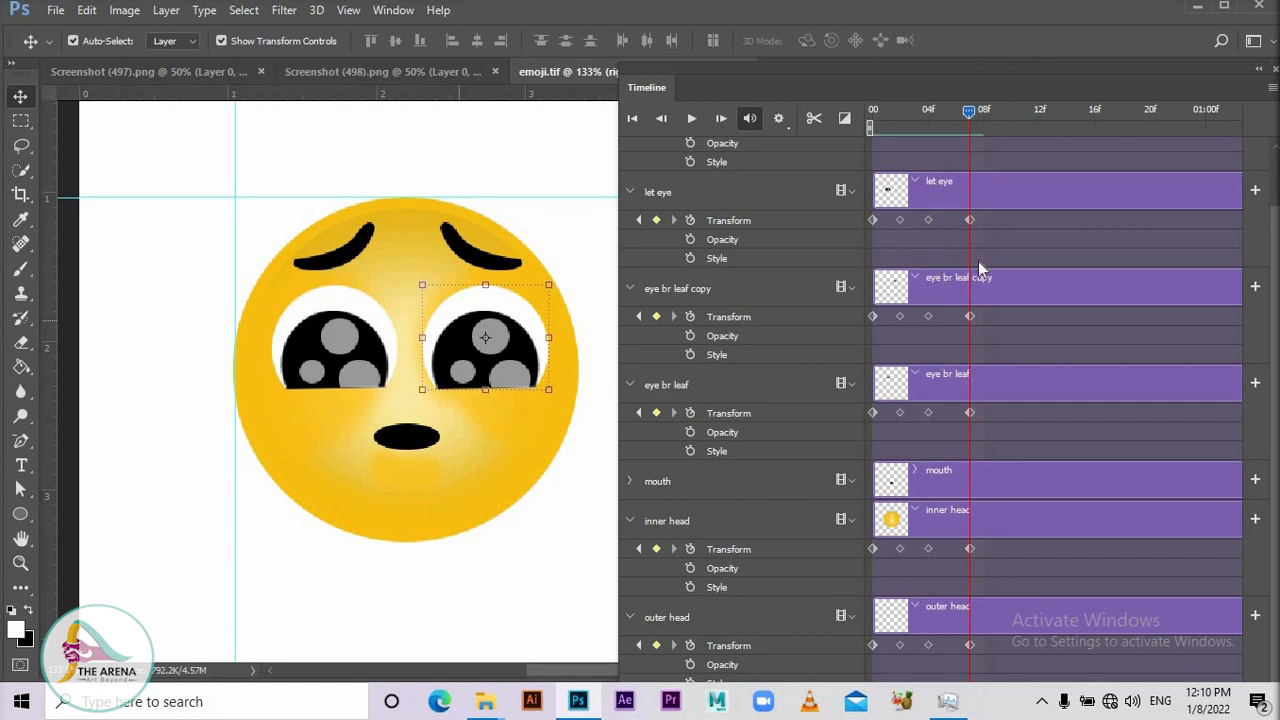
pyautogui.click(674, 414)
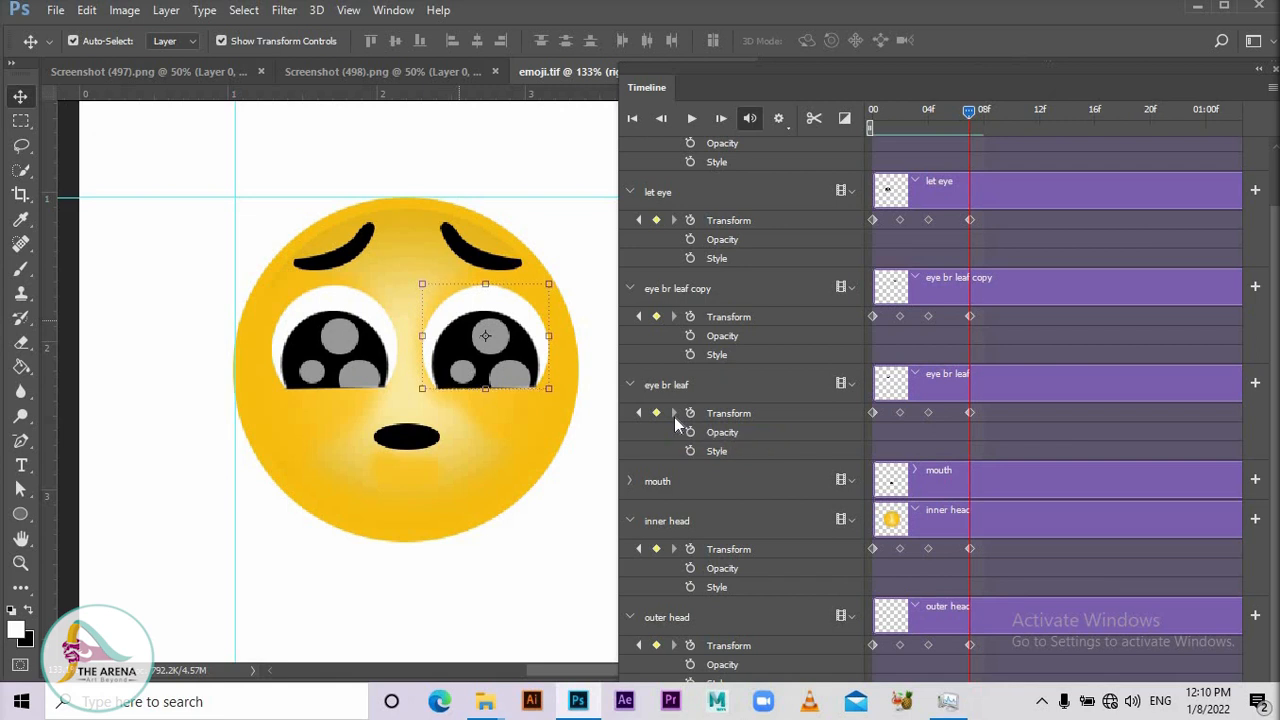
pyautogui.click(367, 358)
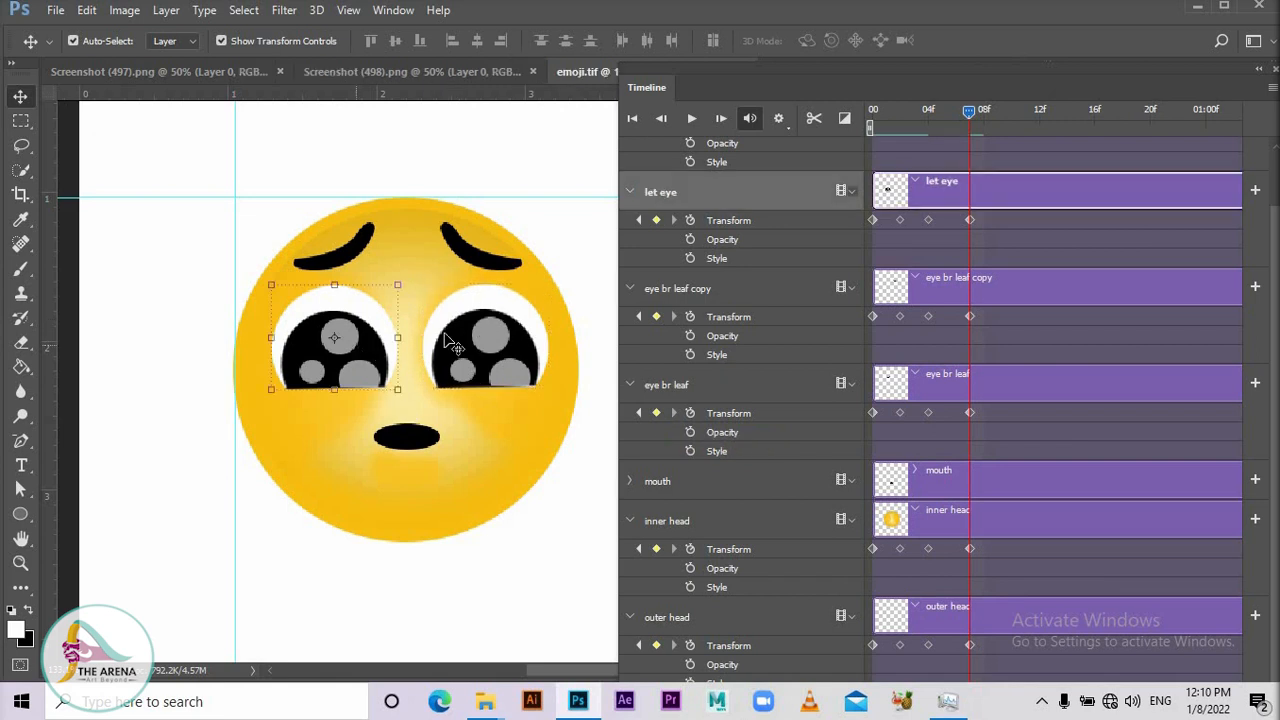
pyautogui.click(475, 262)
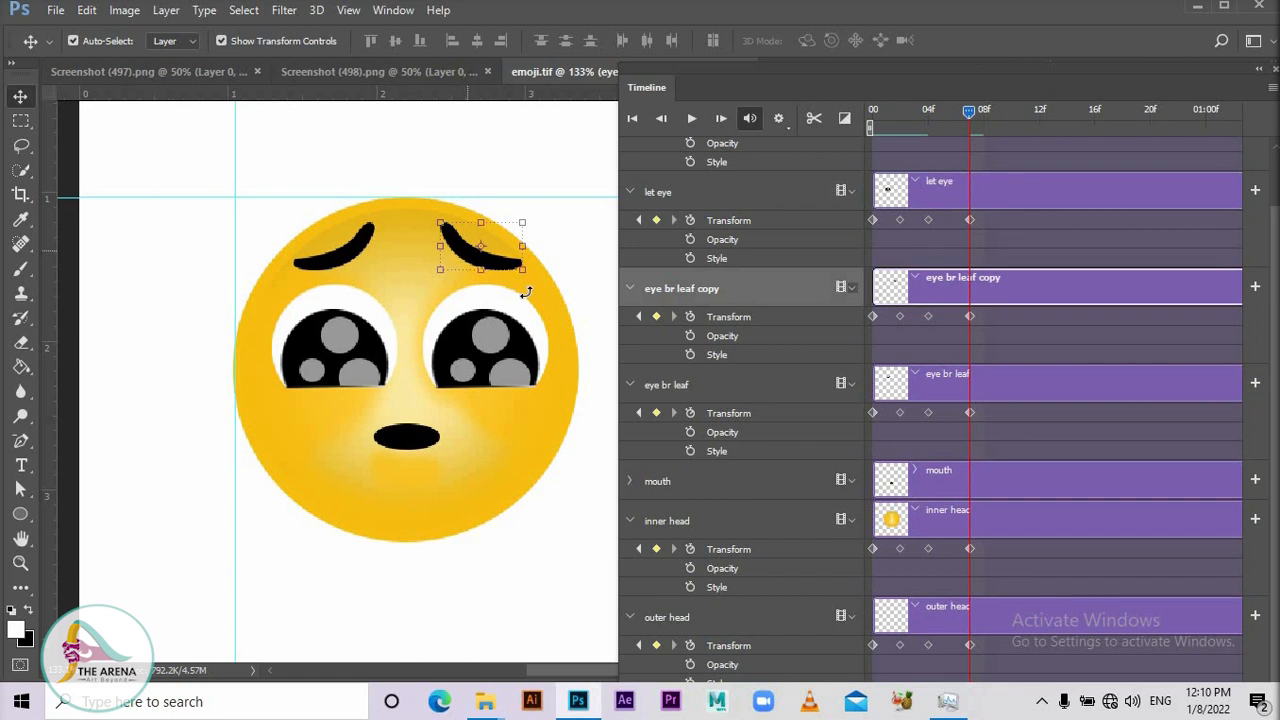
pyautogui.click(350, 268)
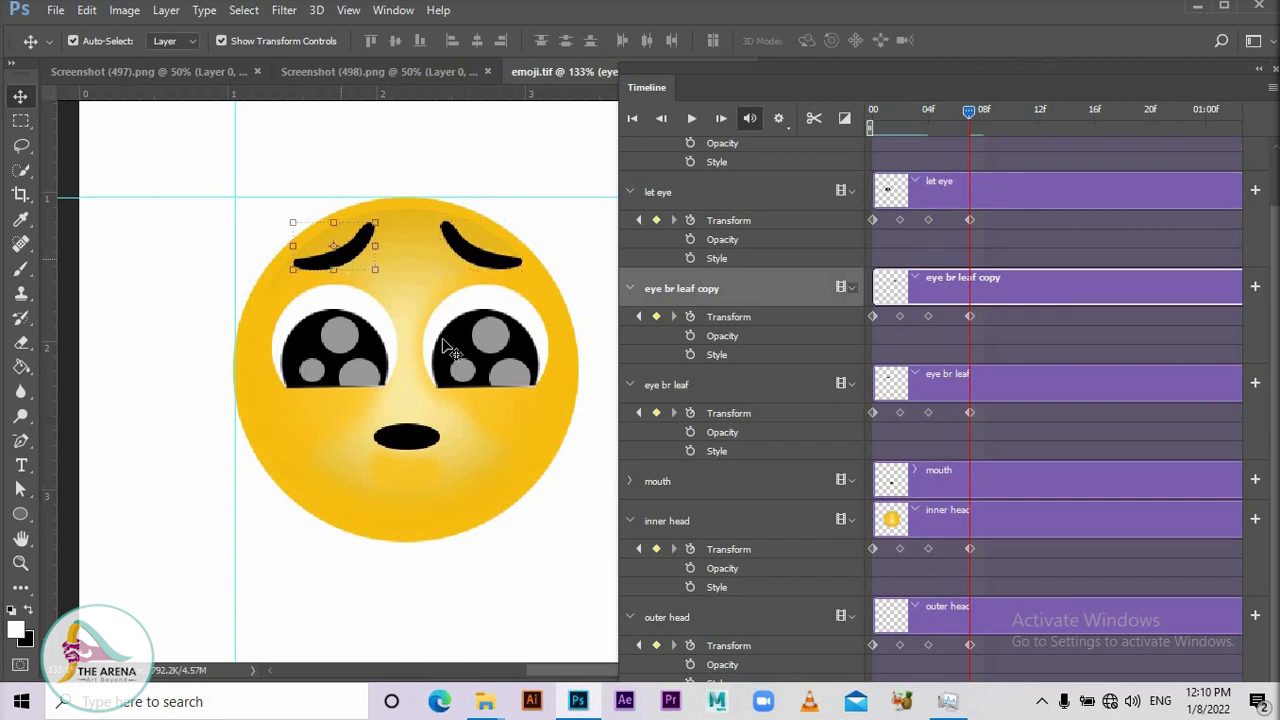
pyautogui.click(425, 442)
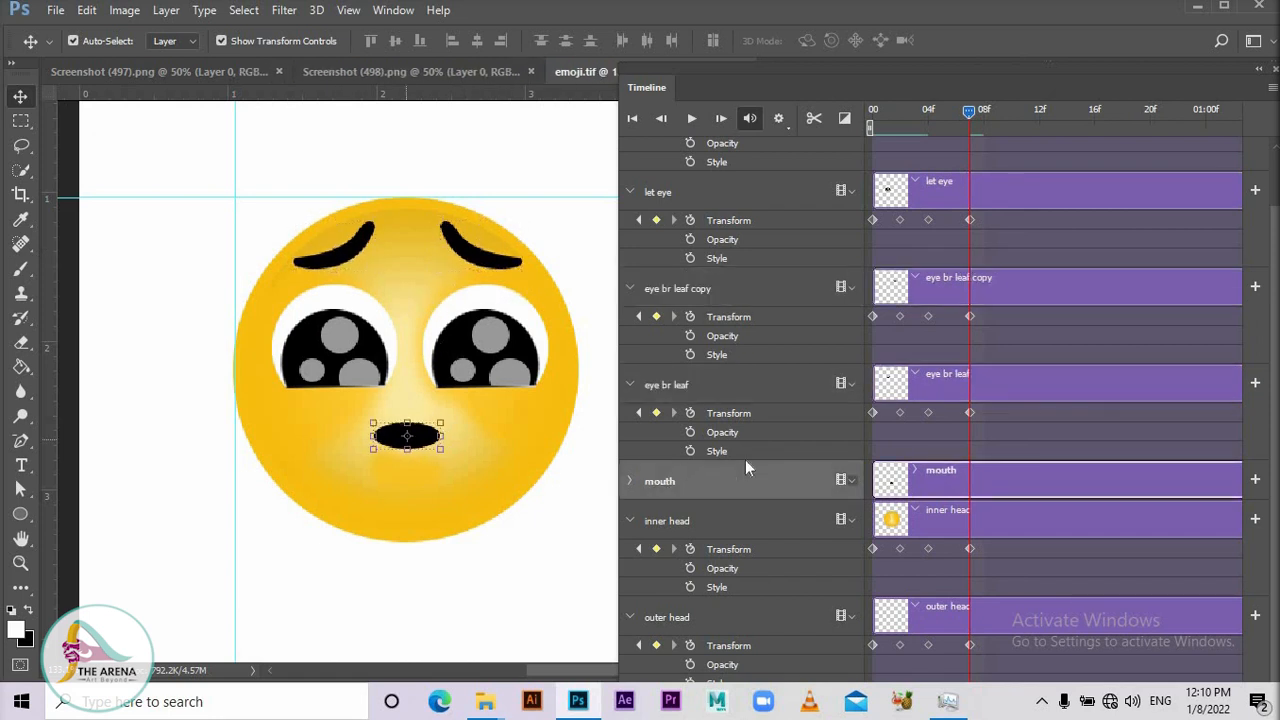
# - Play the animation and scrub the playhead to frame 05 to check how the face settles
pyautogui.moveTo(968, 114); pyautogui.dragTo(882, 168)
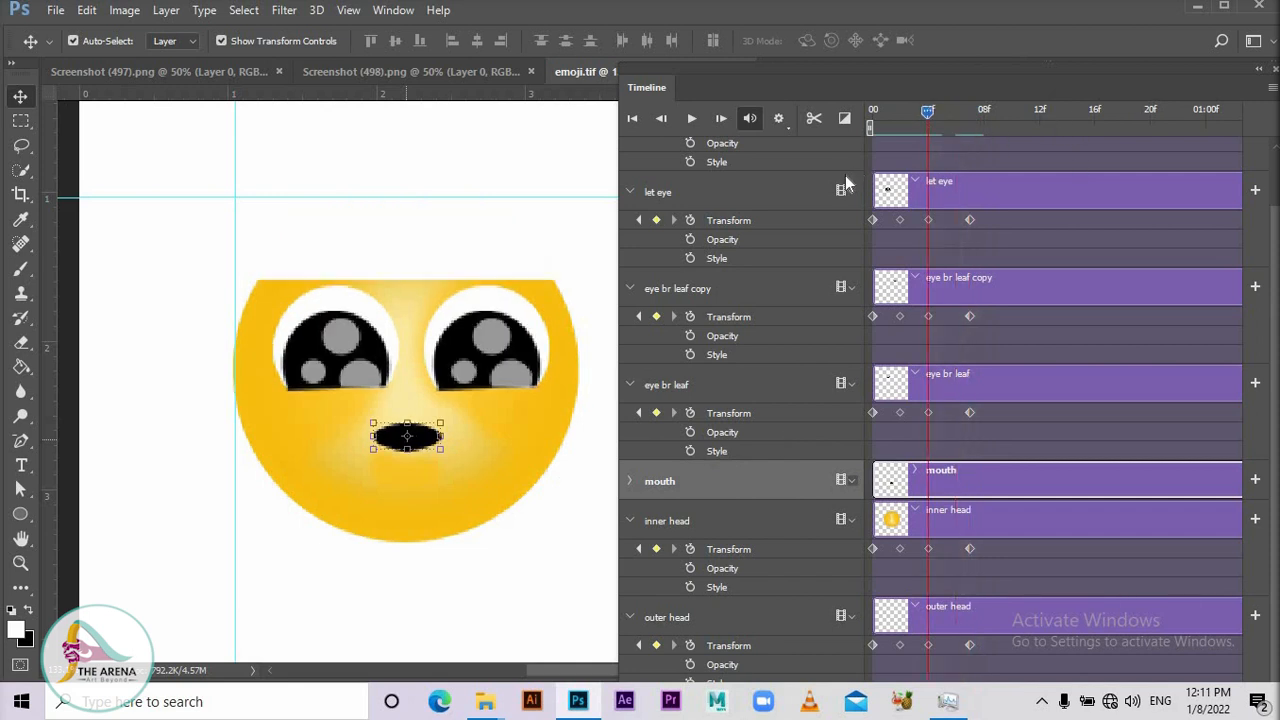
pyautogui.press('space')
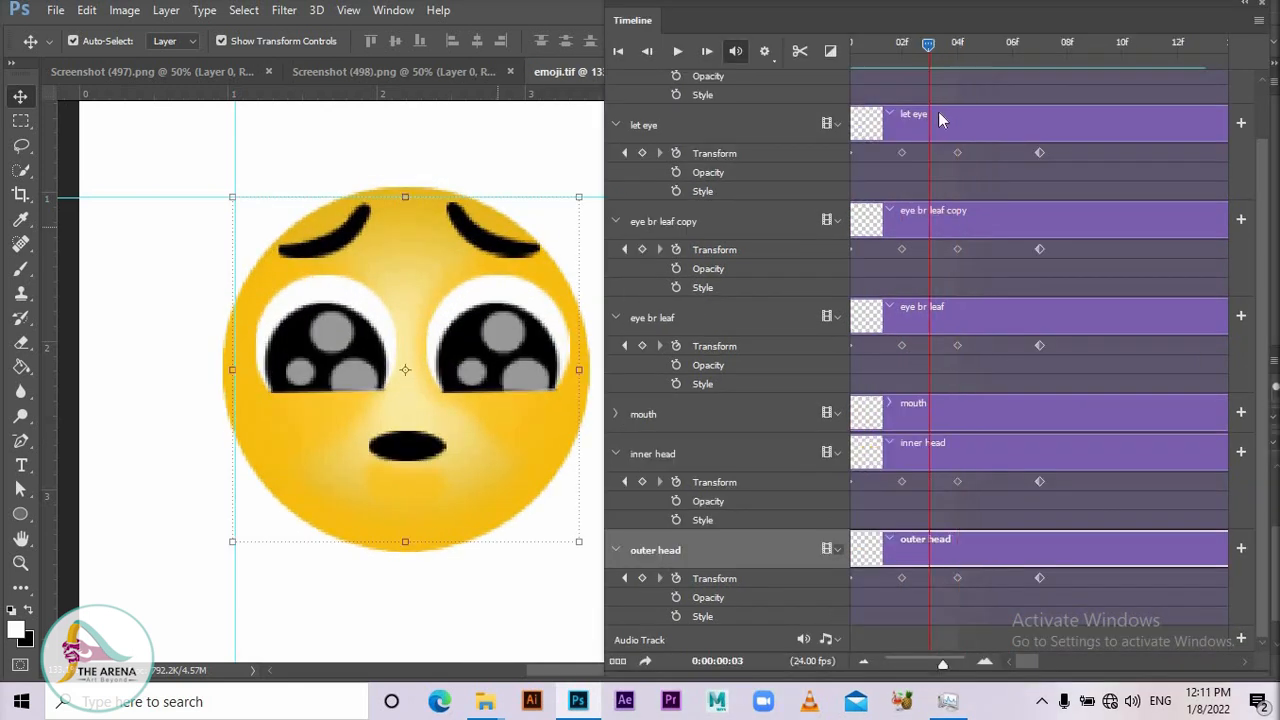
pyautogui.moveTo(985, 126); pyautogui.dragTo(982, 195)
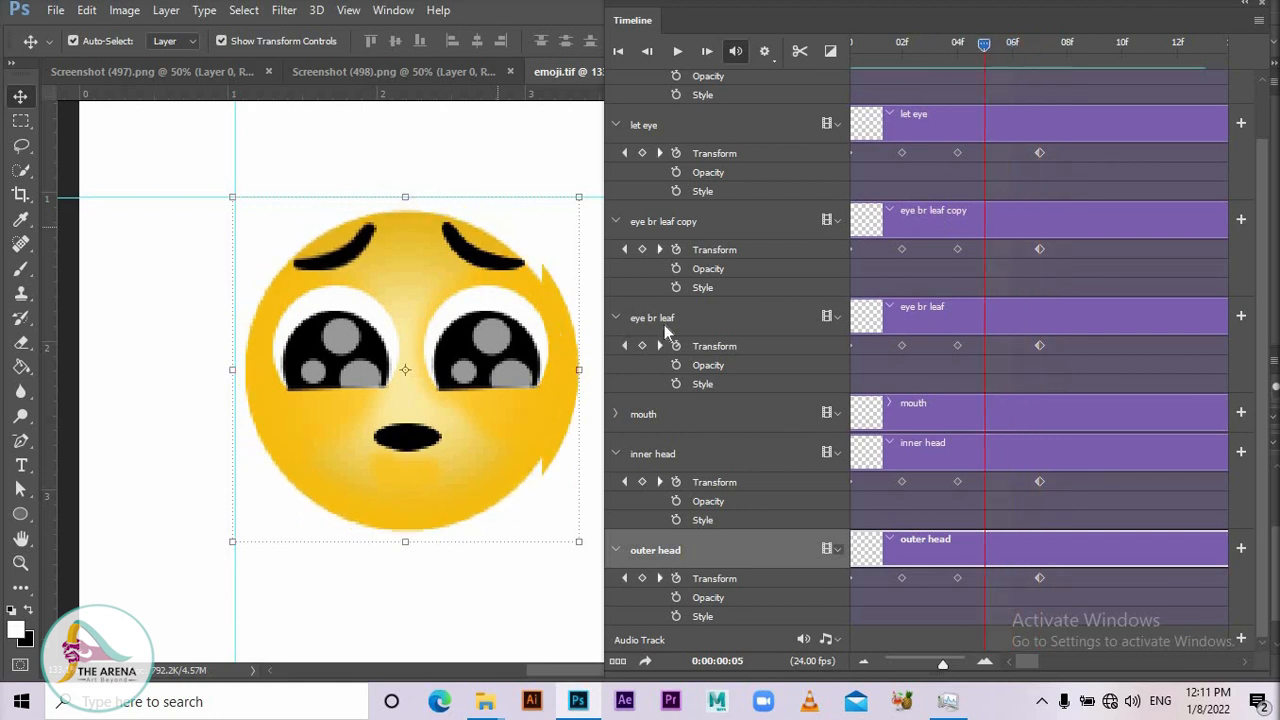
# - Go to the Transform keyframe at frame 07 and nudge the emoji's right-hand eye slightly upward
pyautogui.click(660, 249)
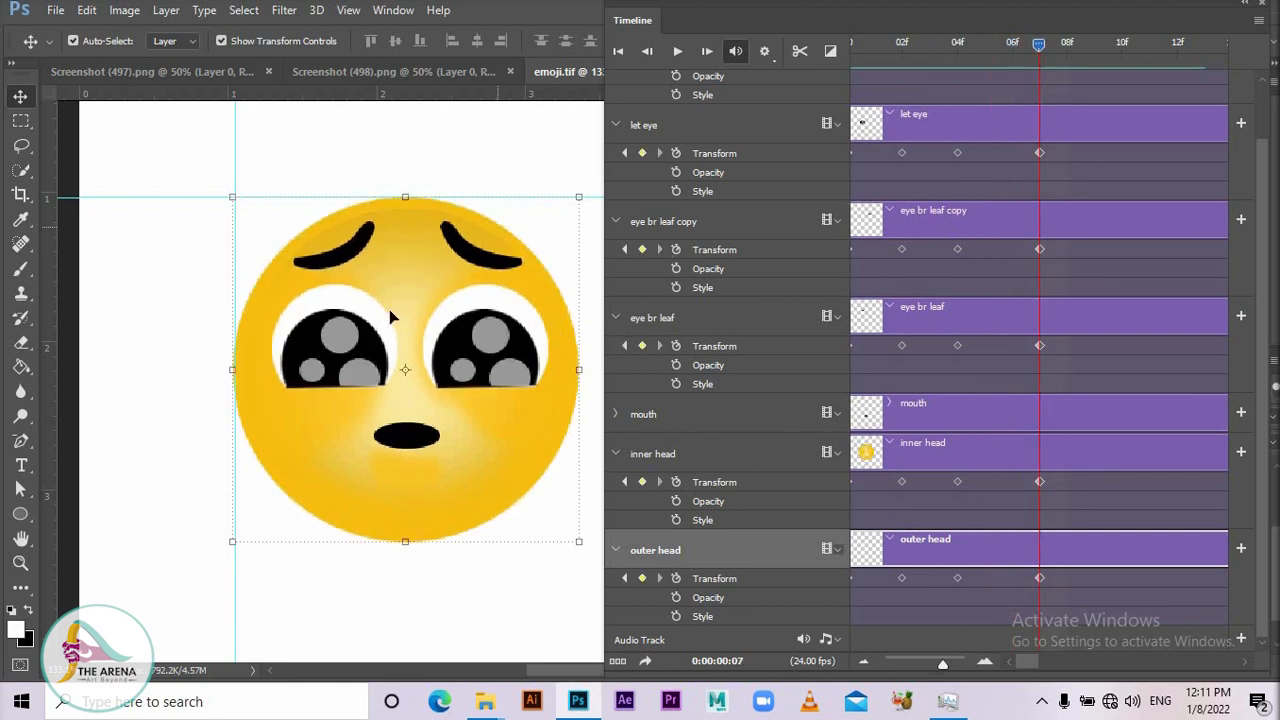
pyautogui.click(482, 338)
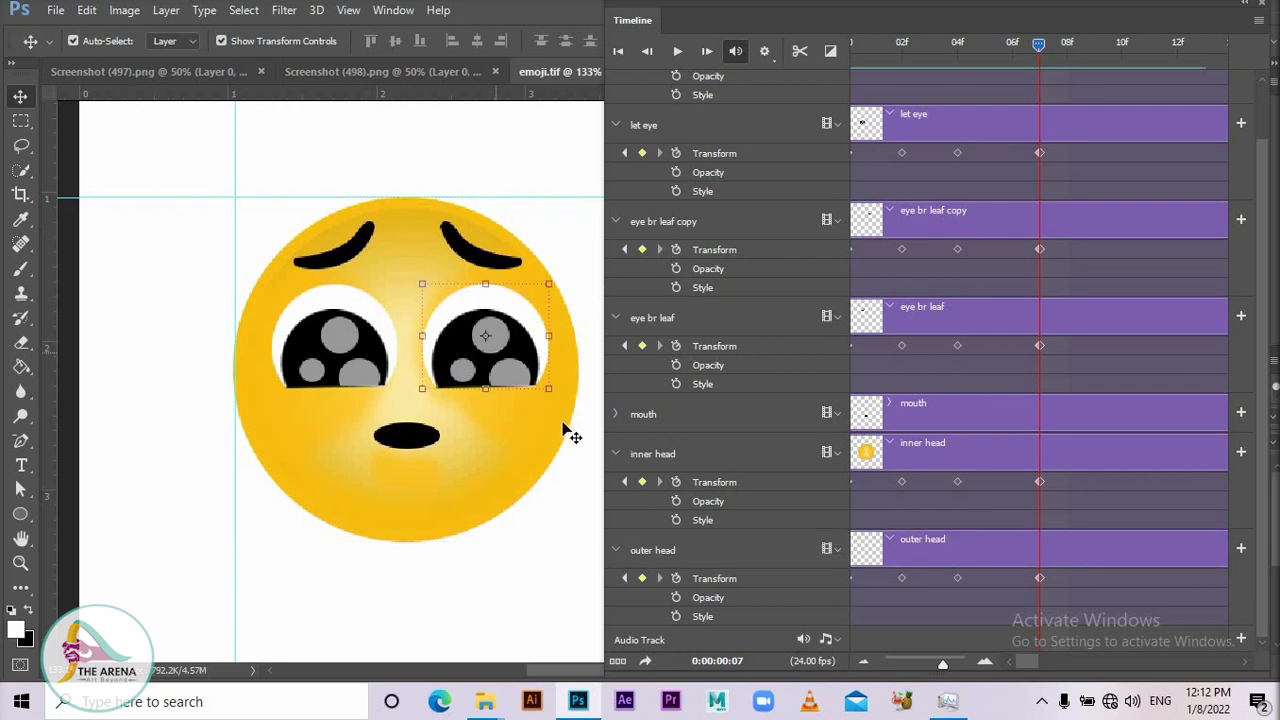
pyautogui.press('Up')
pyautogui.press('Up')
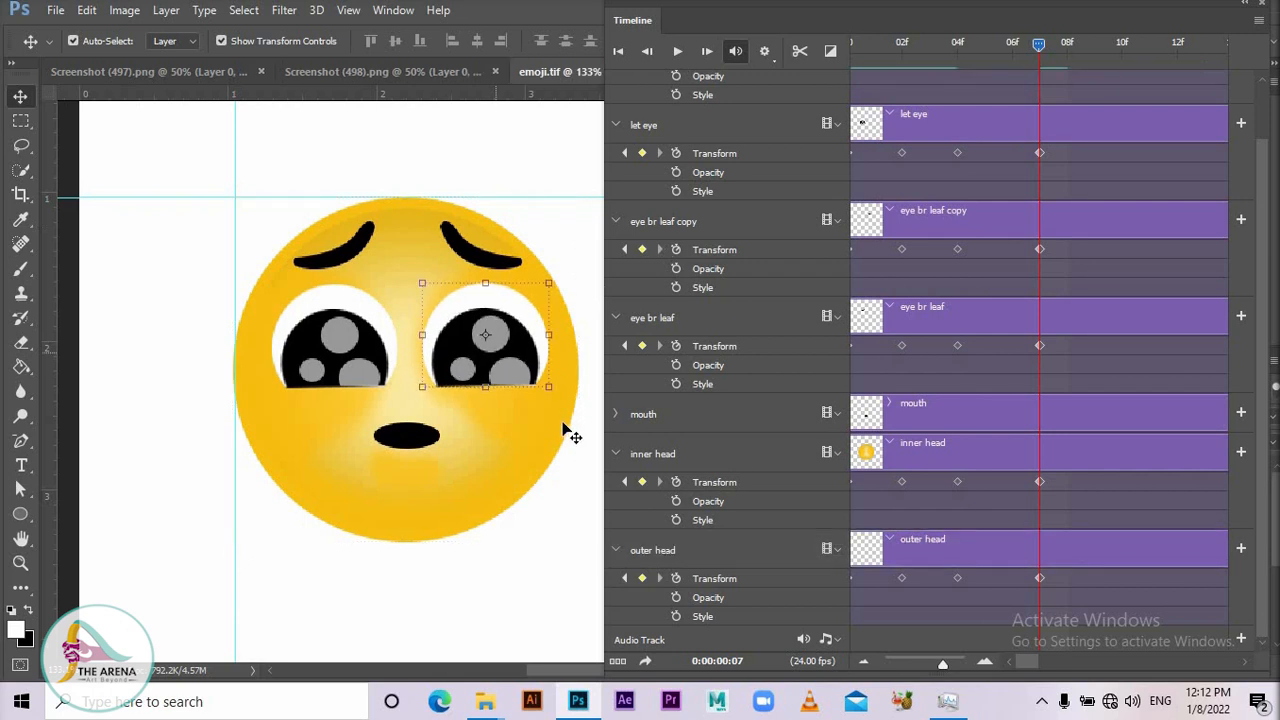
# - Nudge the let eye layer slightly upward at frame 07, checking it by scrubbing to frame 08 and back
pyautogui.click(340, 370)
pyautogui.press('Up')
pyautogui.press('Up')
pyautogui.press('Up')
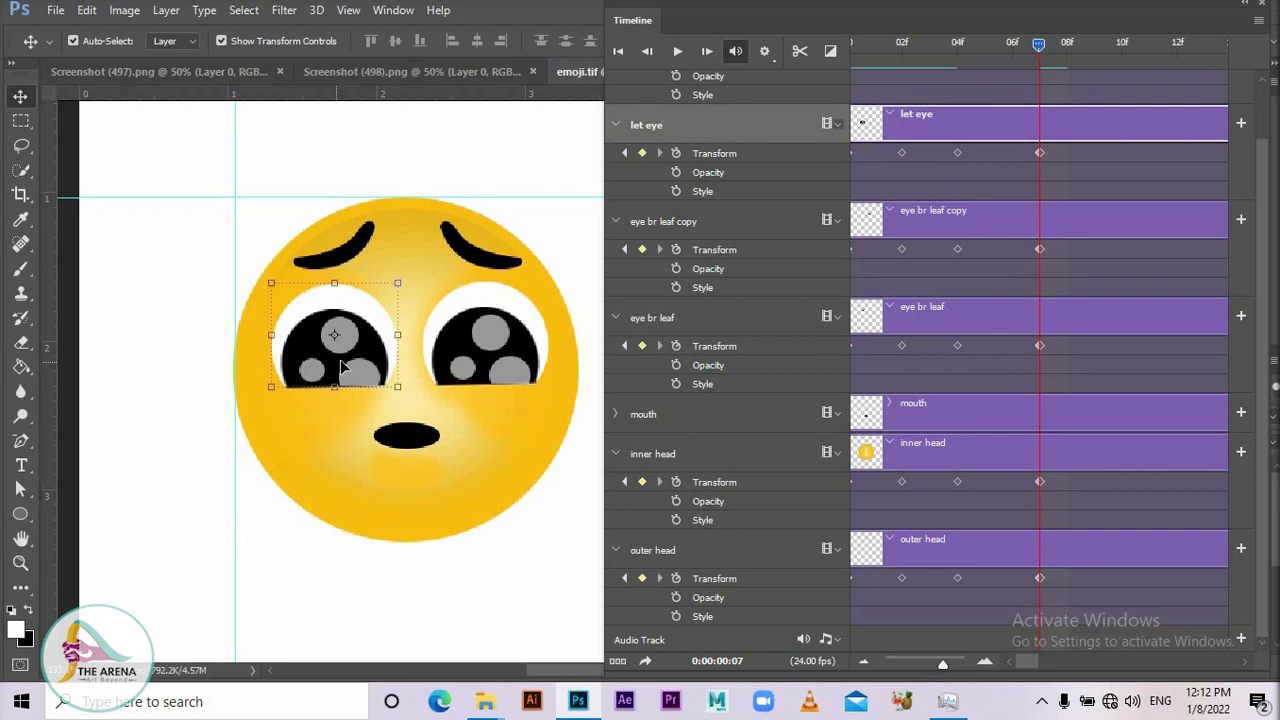
pyautogui.press('Up')
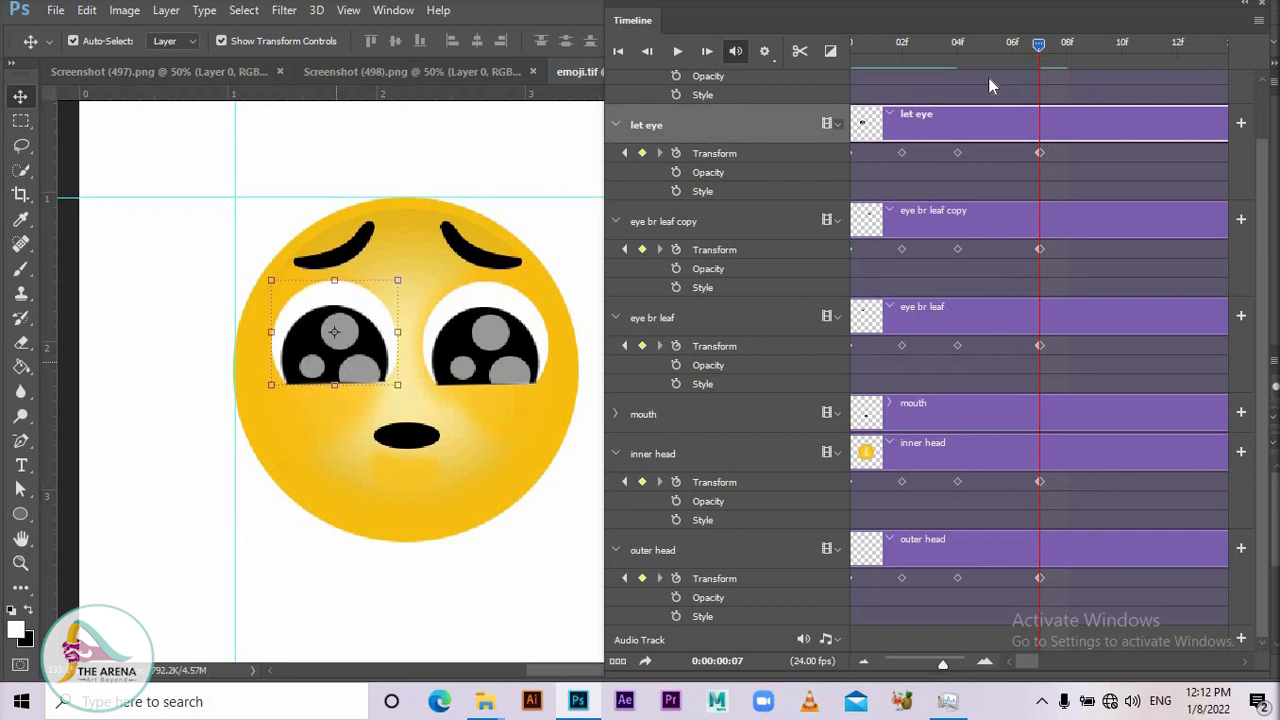
pyautogui.moveTo(1038, 43); pyautogui.dragTo(1067, 295)
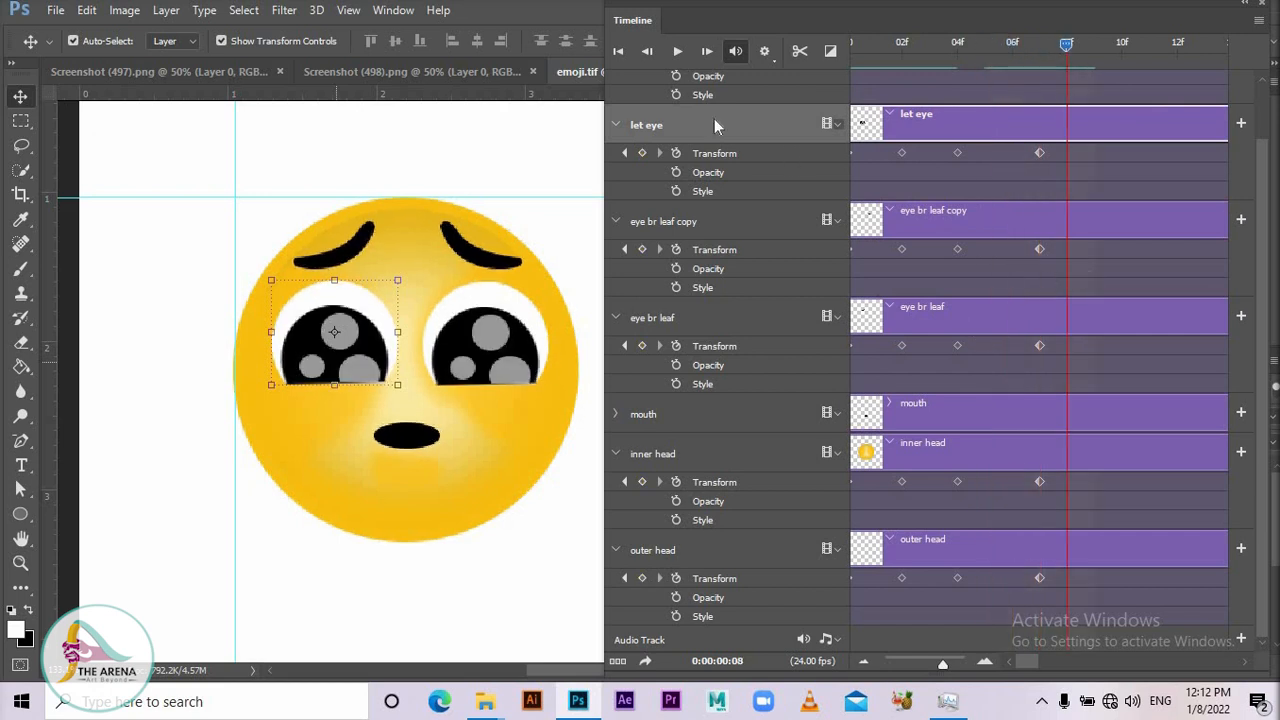
pyautogui.moveTo(1069, 55); pyautogui.dragTo(1053, 152)
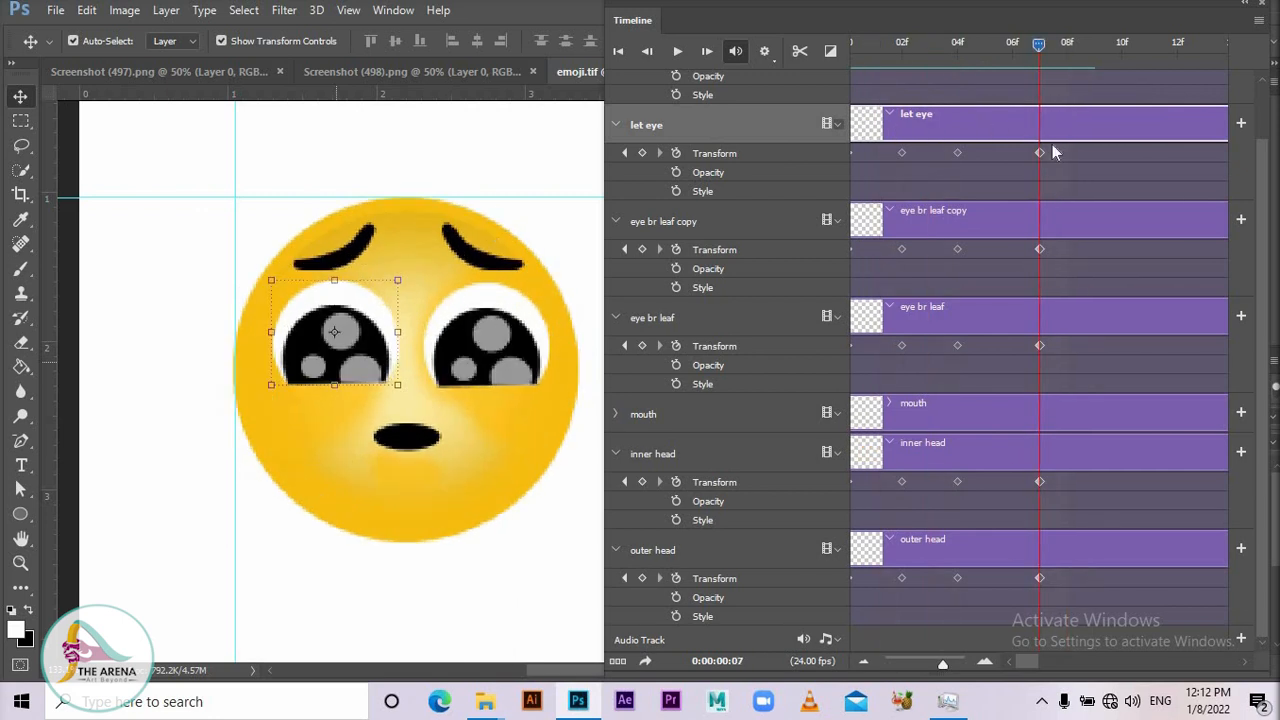